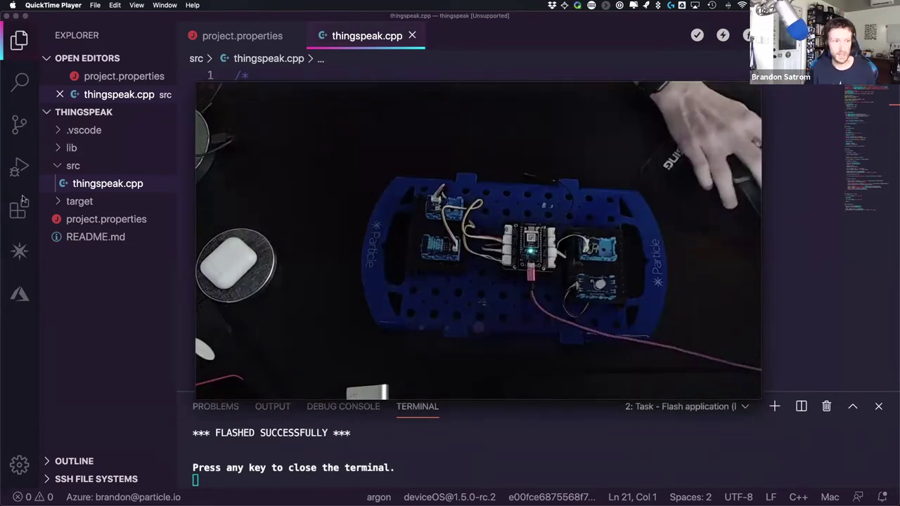
Switch to Visual Studio Code and read thingspeak.cpp from the includes through the BLE configuration and the setup function.
{"action": "mouse_move", "coordinate": [362, 86]}
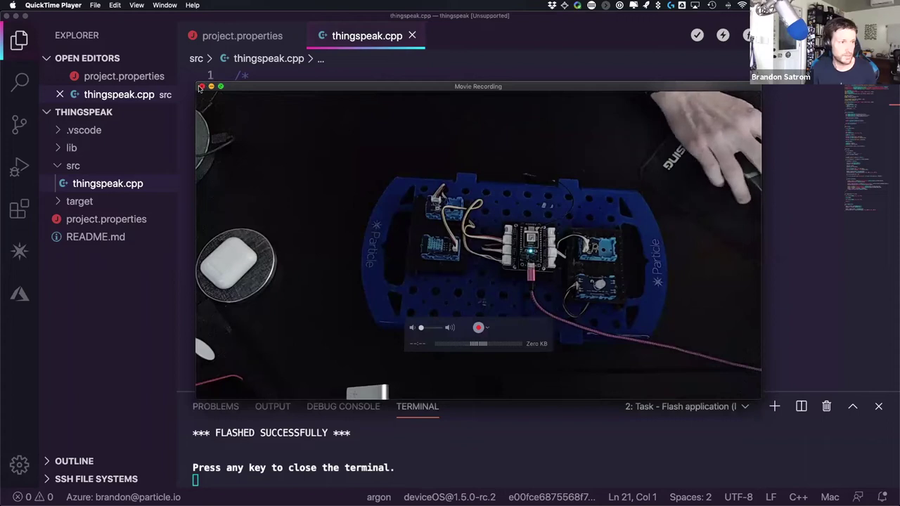
{"action": "key", "text": "super+Tab"}
{"action": "left_click", "coordinate": [378, 279]}
{"action": "scroll", "coordinate": [360, 253], "scroll_direction": "down", "scroll_amount": 2}
{"action": "scroll", "coordinate": [359, 254], "scroll_direction": "down", "scroll_amount": 2}
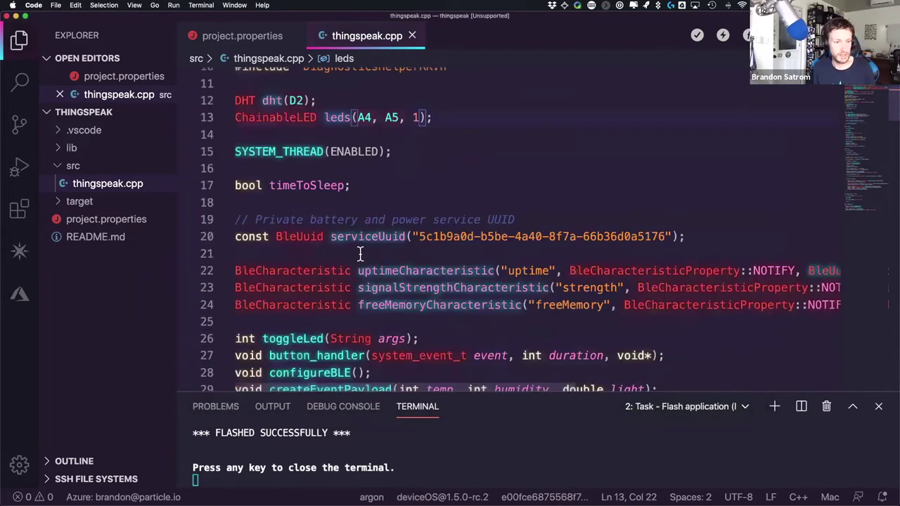
{"action": "scroll", "coordinate": [360, 253], "scroll_direction": "down", "scroll_amount": 3}
{"action": "scroll", "coordinate": [360, 254], "scroll_direction": "down", "scroll_amount": 3}
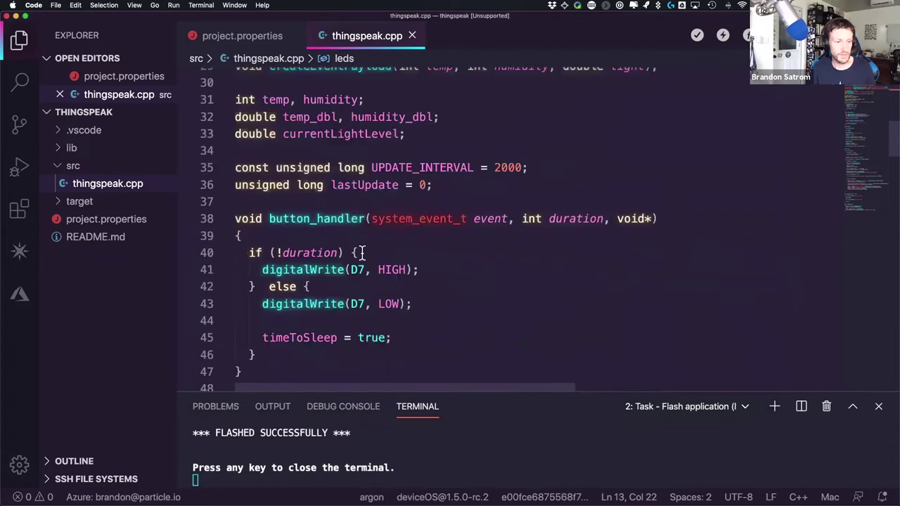
{"action": "scroll", "coordinate": [360, 254], "scroll_direction": "down", "scroll_amount": 2}
{"action": "scroll", "coordinate": [360, 254], "scroll_direction": "down", "scroll_amount": 6}
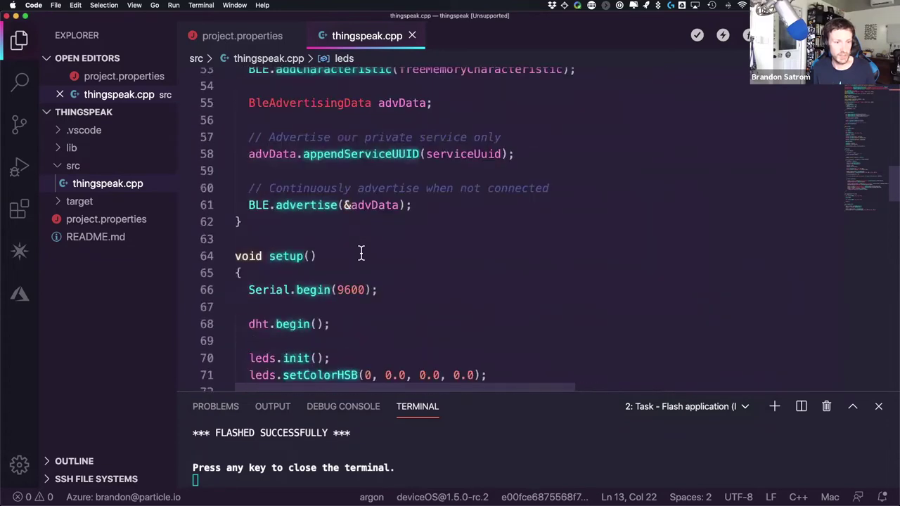
{"action": "scroll", "coordinate": [360, 254], "scroll_direction": "down", "scroll_amount": 3}
{"action": "scroll", "coordinate": [315, 155], "scroll_direction": "down", "scroll_amount": 2}
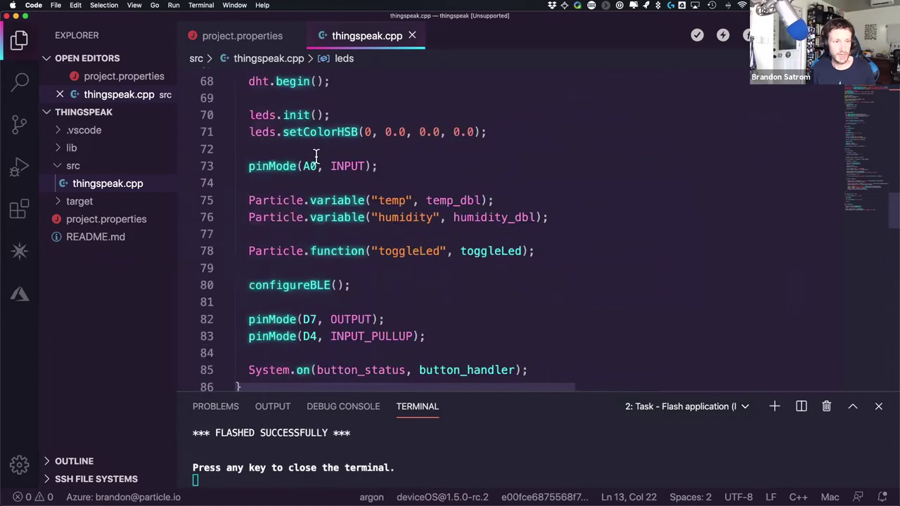
{"action": "scroll", "coordinate": [432, 120], "scroll_direction": "down", "scroll_amount": 2}
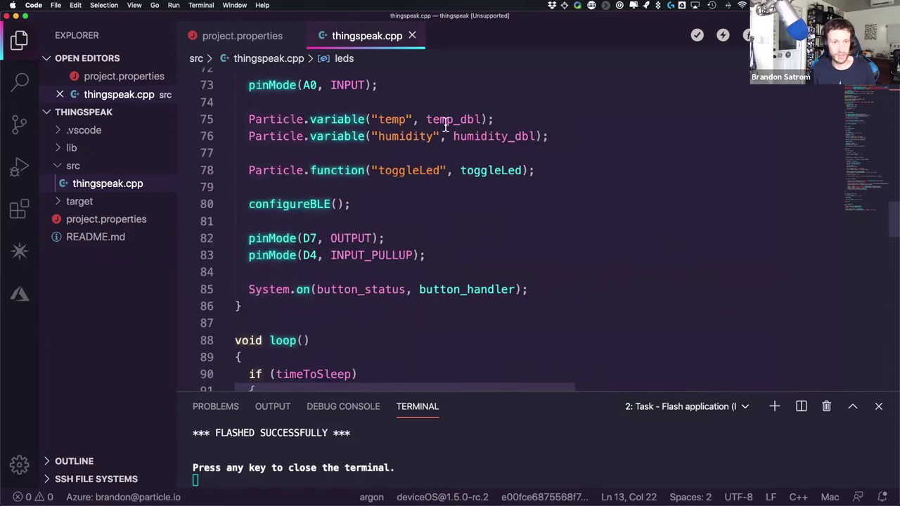
{"action": "scroll", "coordinate": [447, 162], "scroll_direction": "down", "scroll_amount": 2}
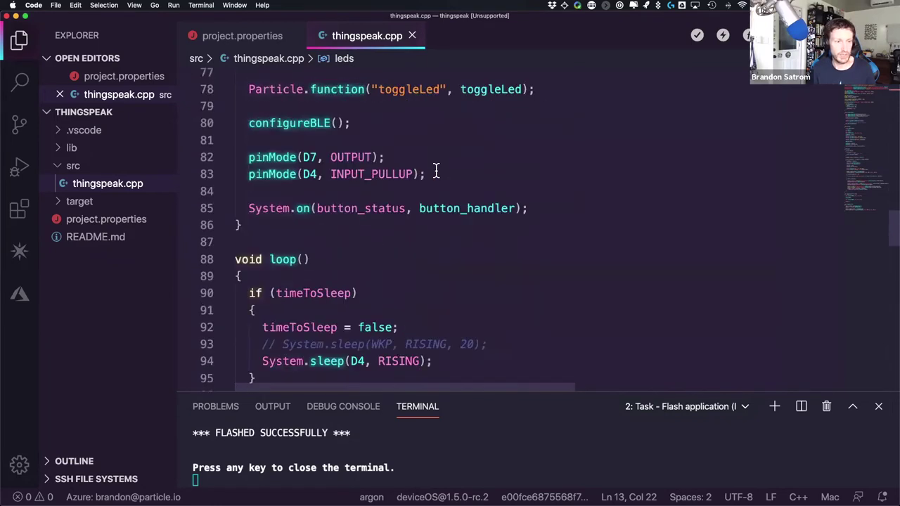
Examine the temperature, humidity and light-level readings and the publish call in the loop function.
{"action": "scroll", "coordinate": [412, 175], "scroll_direction": "down", "scroll_amount": 6}
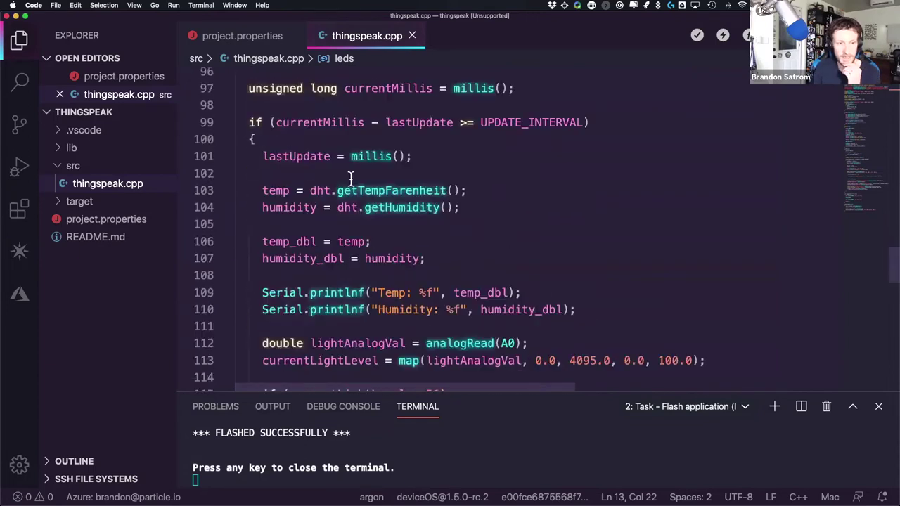
{"action": "double_click", "coordinate": [432, 187]}
{"action": "left_click", "coordinate": [411, 204]}
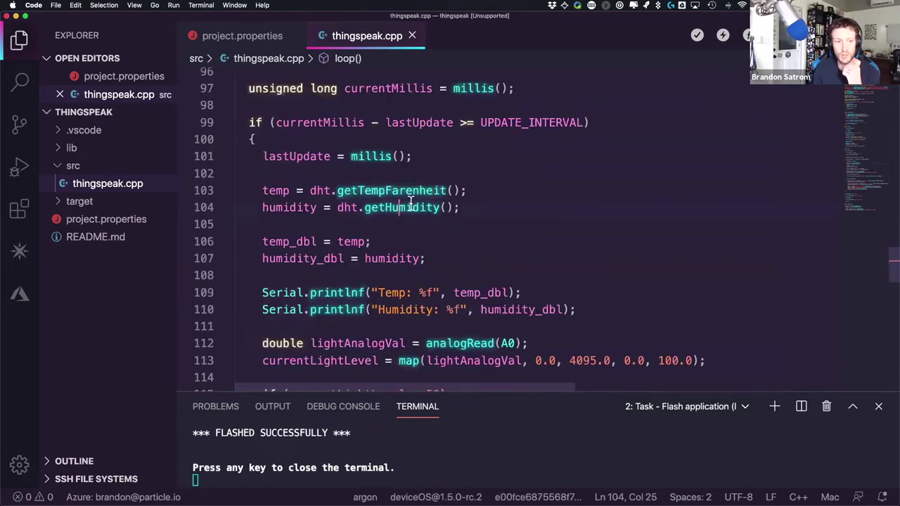
{"action": "key", "text": "shift+Right"}
{"action": "key", "text": "shift+Right"}
{"action": "scroll", "coordinate": [388, 222], "scroll_direction": "down", "scroll_amount": 2}
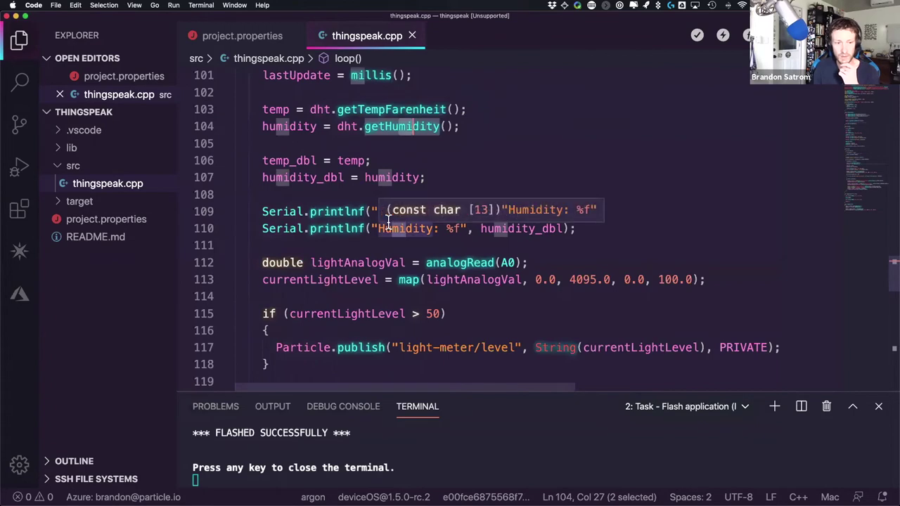
{"action": "scroll", "coordinate": [388, 223], "scroll_direction": "down", "scroll_amount": 1}
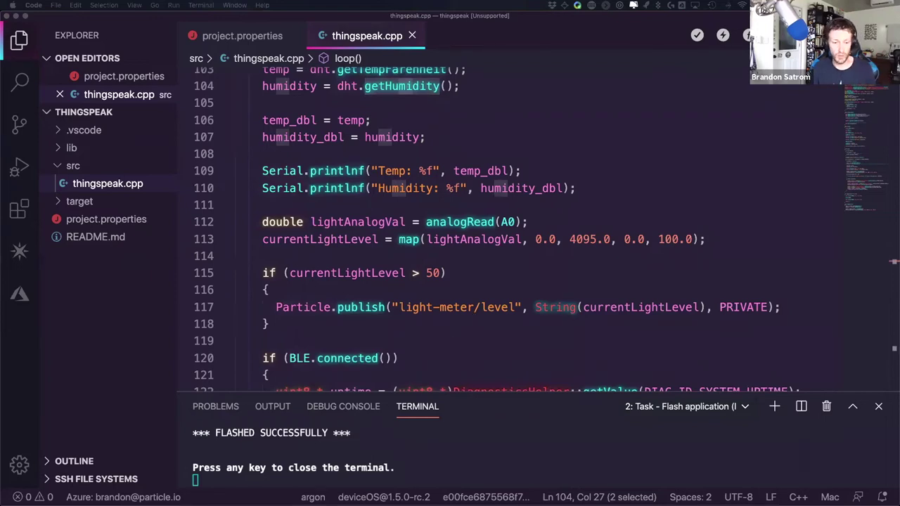
Switch to the Particle Console in Chrome and view the details of the newest light-meter/level event.
{"action": "mouse_move", "coordinate": [420, 495]}
{"action": "key", "text": "ctrl+Up"}
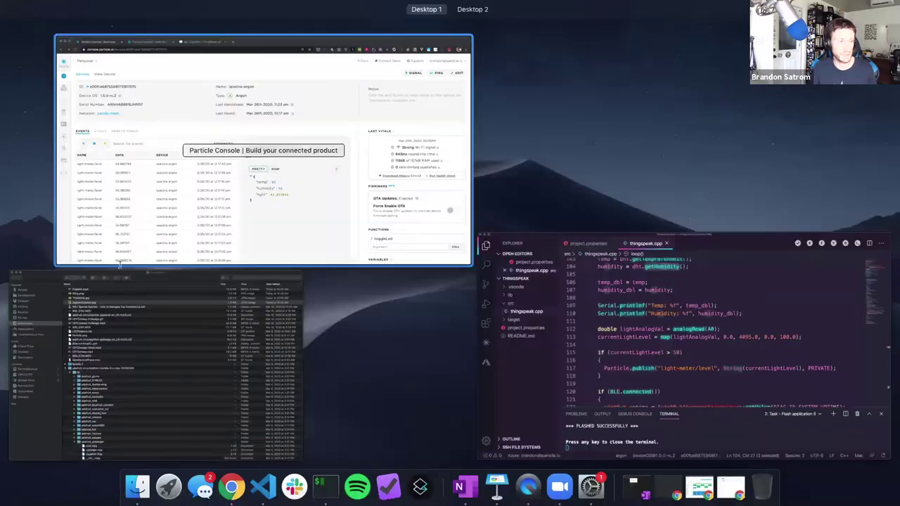
{"action": "left_click", "coordinate": [137, 276]}
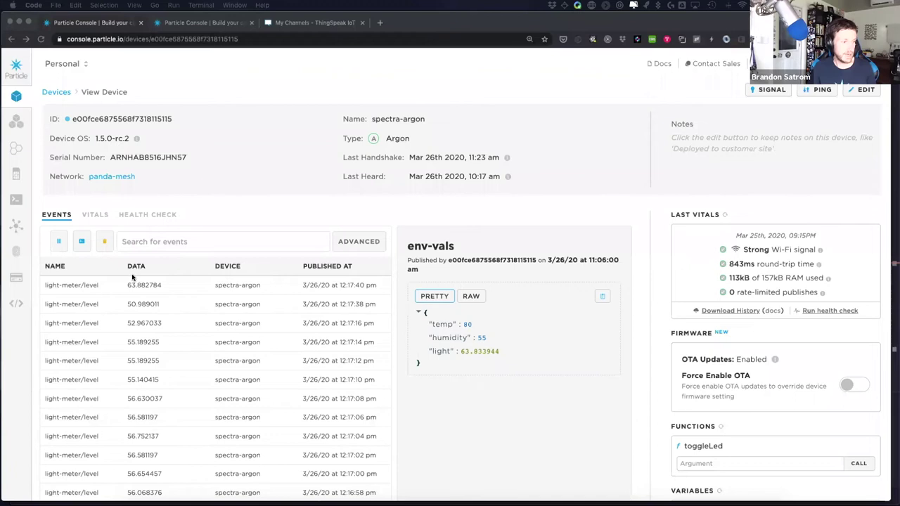
{"action": "left_click", "coordinate": [209, 295]}
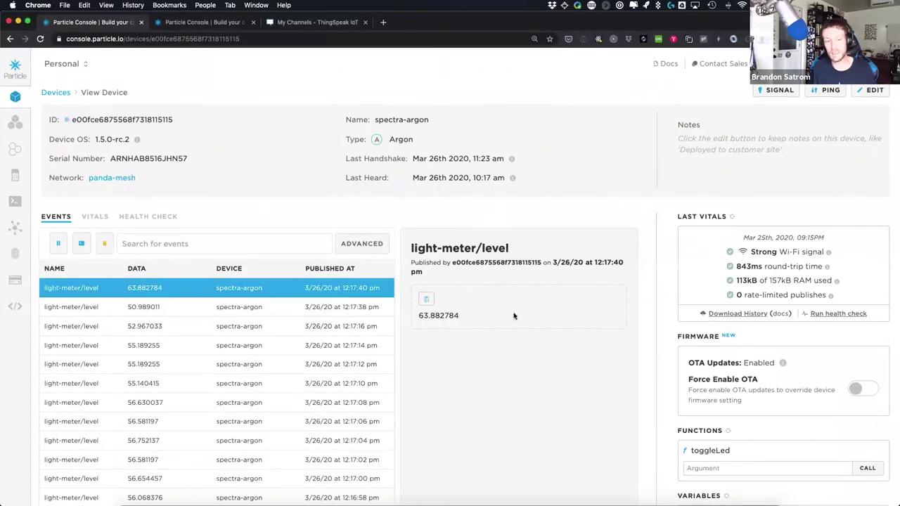
Return to Visual Studio Code and review the light-meter/level publish call in the loop function.
{"action": "key", "text": "ctrl+Up"}
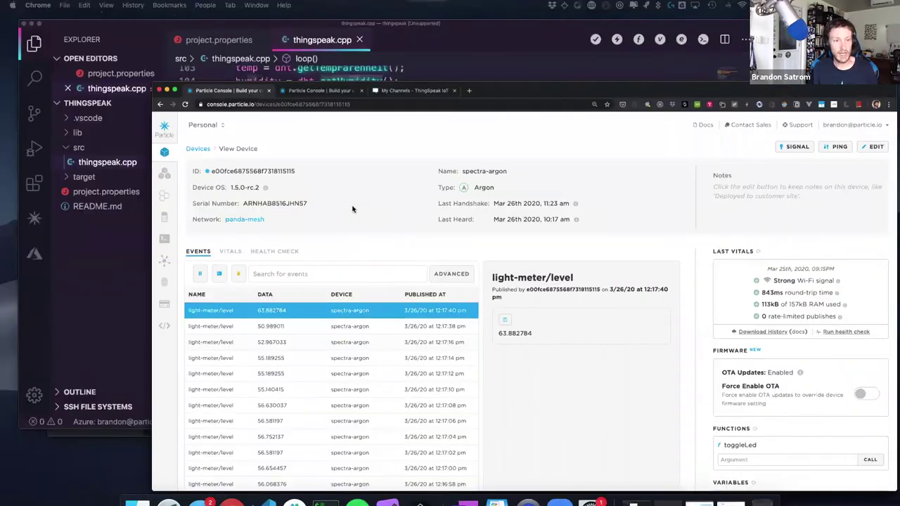
{"action": "left_click", "coordinate": [337, 266]}
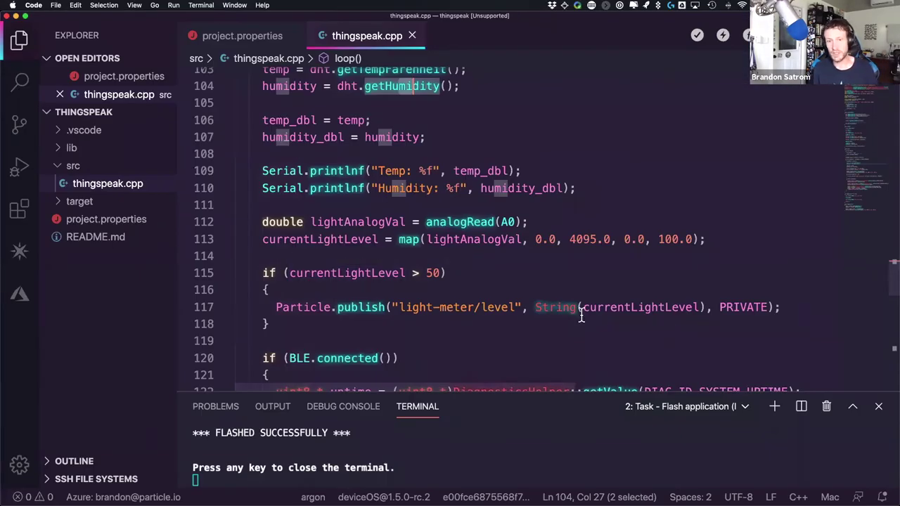
{"action": "scroll", "coordinate": [557, 301], "scroll_direction": "up", "scroll_amount": 1}
{"action": "scroll", "coordinate": [557, 301], "scroll_direction": "down", "scroll_amount": 1}
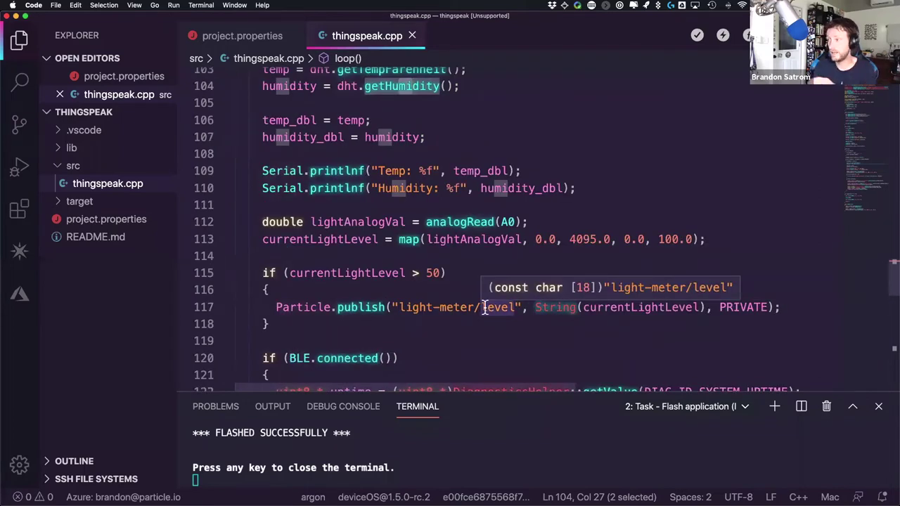
Install the JsonParserGeneratorRK library into the project with the Particle: Install Library command.
{"action": "scroll", "coordinate": [426, 181], "scroll_direction": "up", "scroll_amount": 10}
{"action": "scroll", "coordinate": [425, 182], "scroll_direction": "up", "scroll_amount": 20}
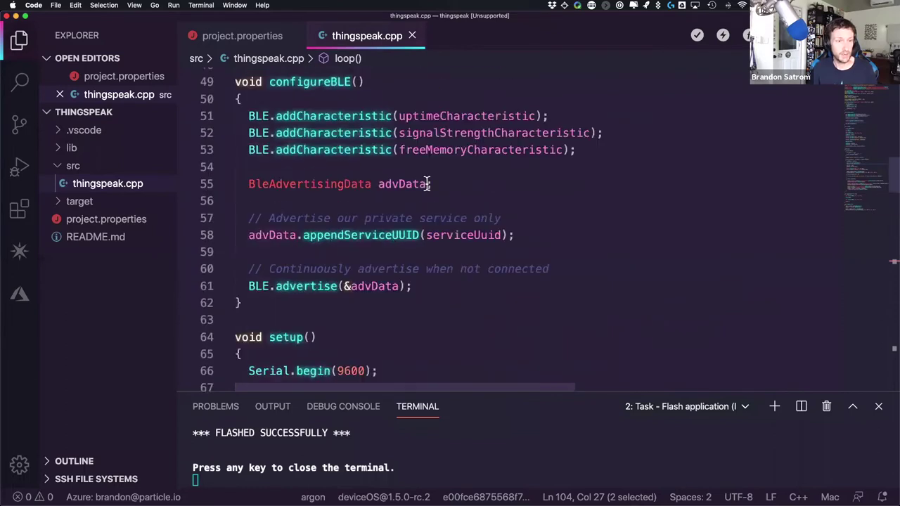
{"action": "scroll", "coordinate": [488, 221], "scroll_direction": "up", "scroll_amount": 2}
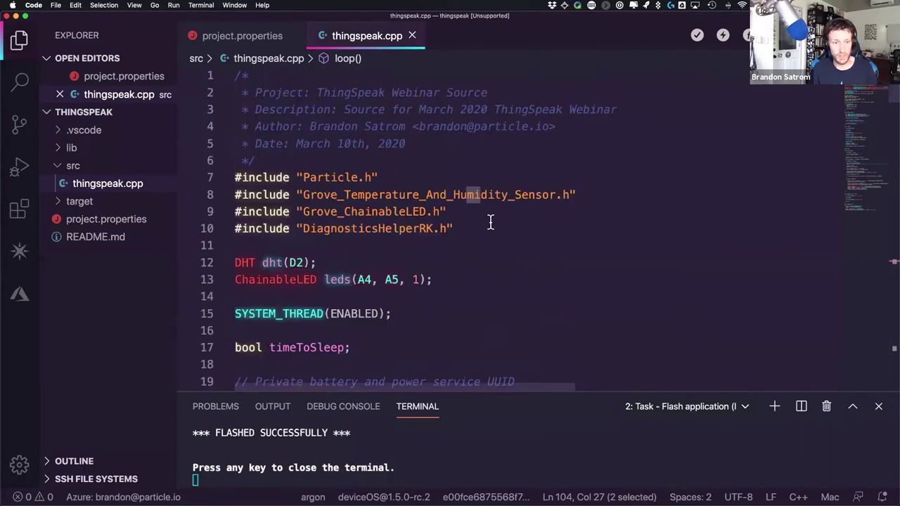
{"action": "left_click", "coordinate": [489, 223]}
{"action": "key", "text": "super+shift+p"}
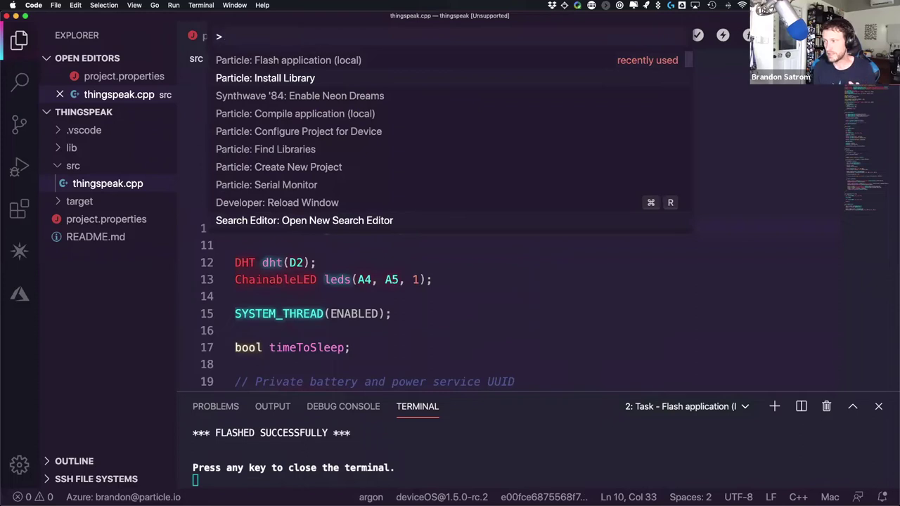
{"action": "key", "text": "Return"}
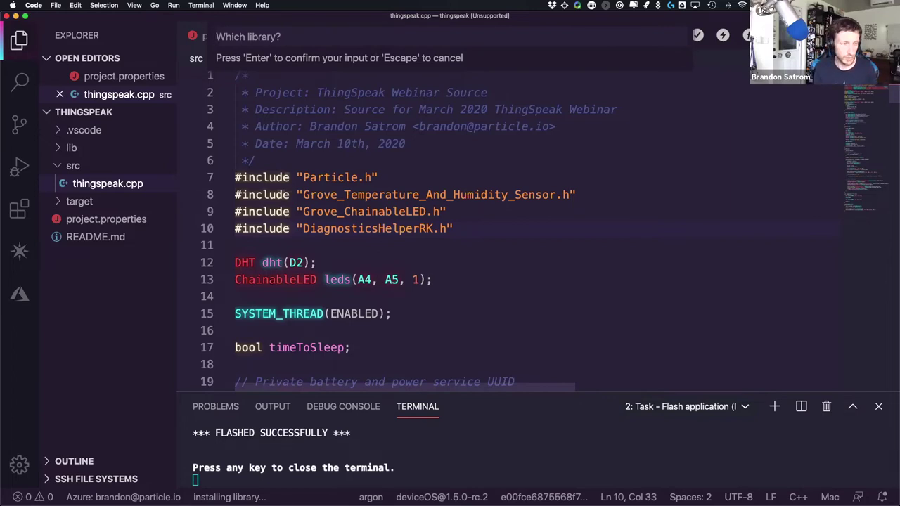
{"action": "type", "text": "JsonParse"}
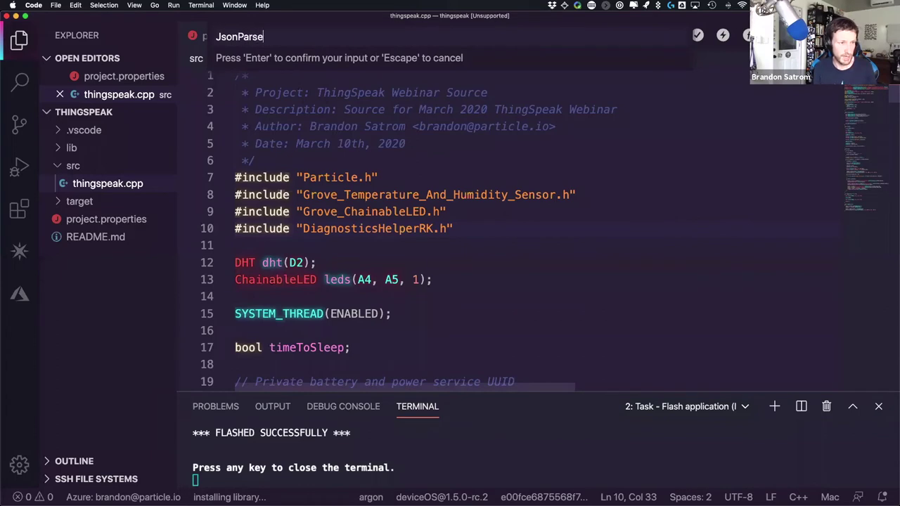
{"action": "type", "text": "rGener"}
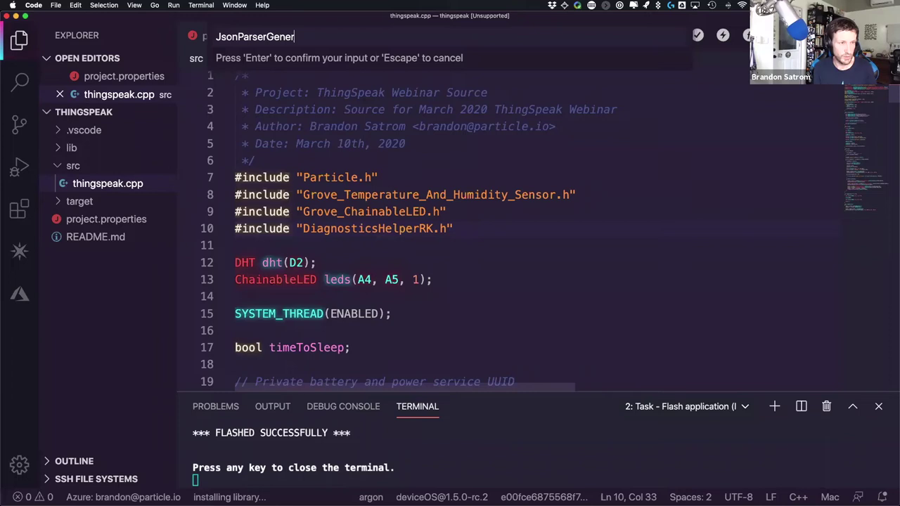
{"action": "type", "text": "torRK"}
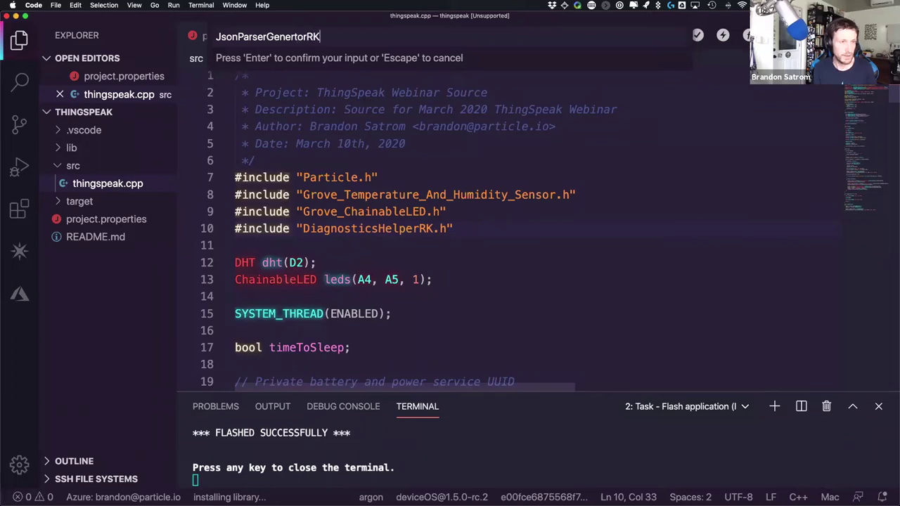
{"action": "key", "text": "BackSpace"}
{"action": "key", "text": "BackSpace"}
{"action": "key", "text": "BackSpace"}
{"action": "type", "text": "atorR"}
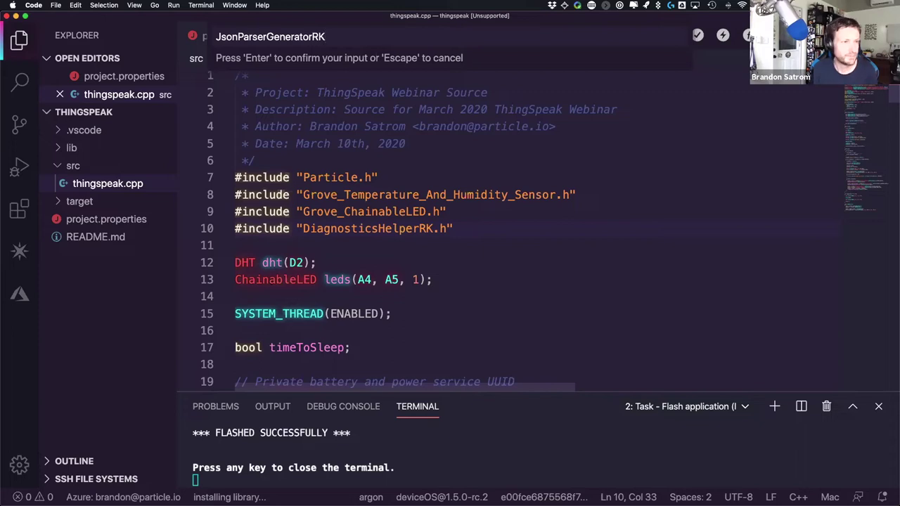
{"action": "key", "text": "Return"}
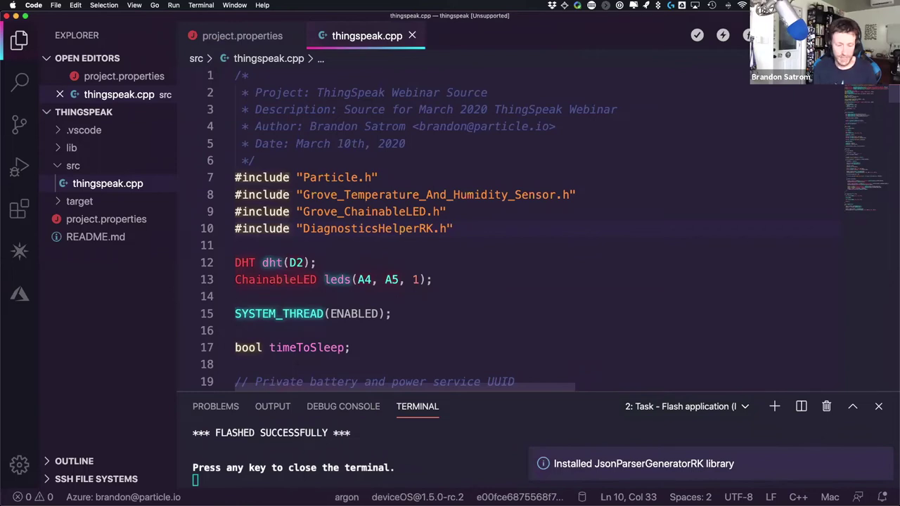
Add #include "JsonParserGeneratorRK.h" below the DiagnosticsHelperRK.h include and save thingspeak.cpp.
{"action": "key", "text": "Return"}
{"action": "type", "text": "#include \""}
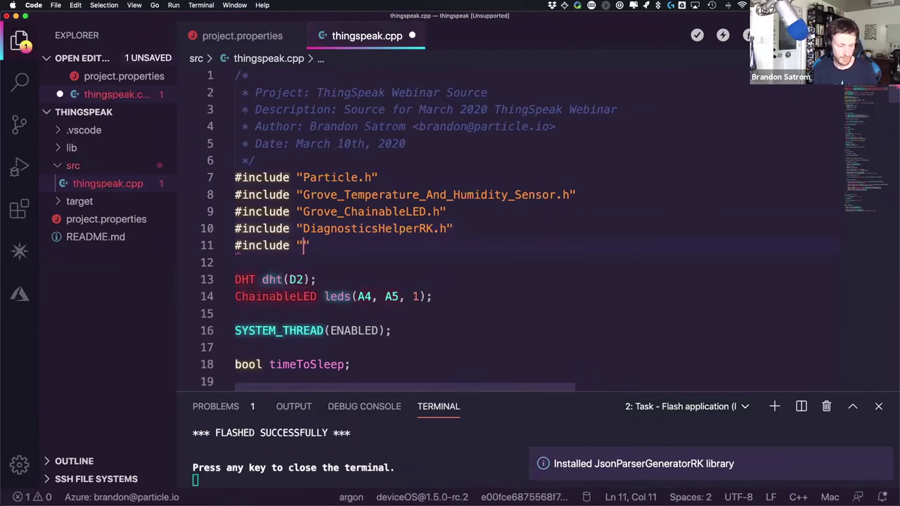
{"action": "key", "text": "Return"}
{"action": "key", "text": "Right"}
{"action": "key", "text": "super+s"}
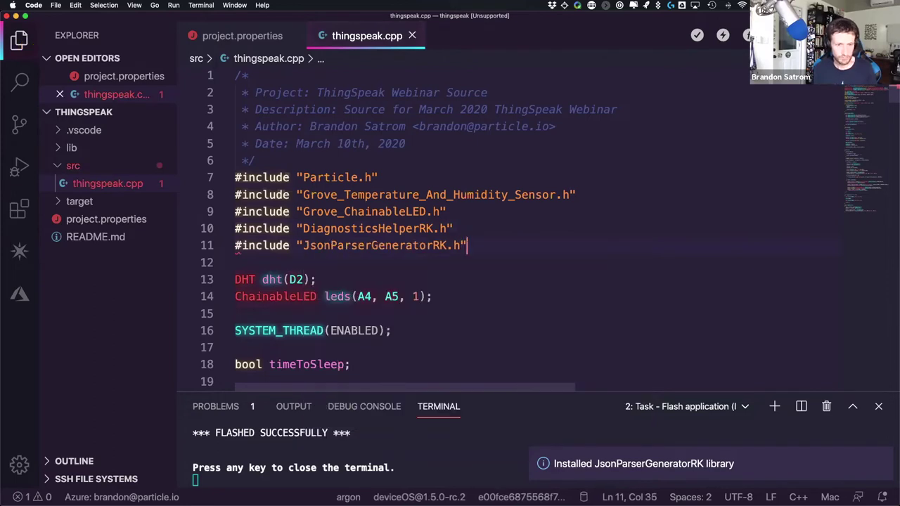
After readSensors, add createEventPayload(int temp, int humidity, double light) with a JsonWriterStatic<256> jw and JsonWriterAutoObject obj(&jw) inserting the temp, humidity and light key values.
{"action": "scroll", "coordinate": [485, 214], "scroll_direction": "down", "scroll_amount": 20}
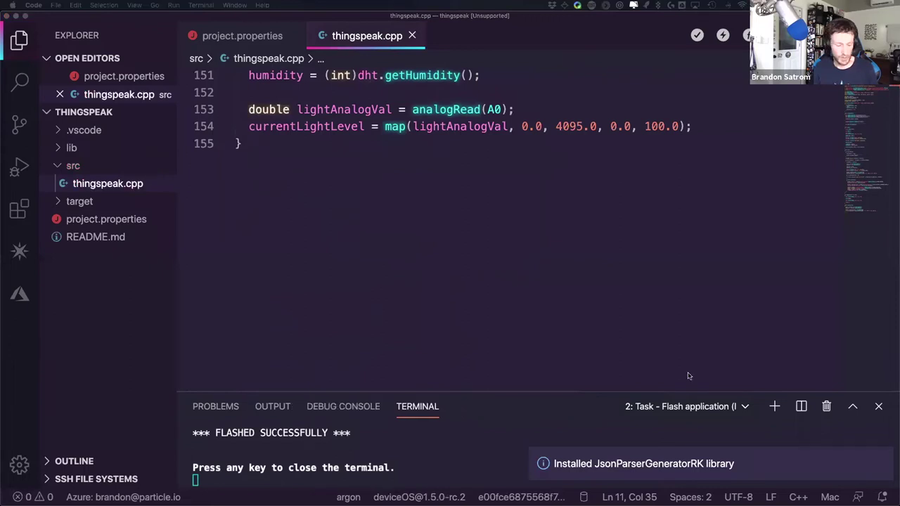
{"action": "left_click", "coordinate": [262, 234]}
{"action": "scroll", "coordinate": [267, 232], "scroll_direction": "up", "scroll_amount": 2}
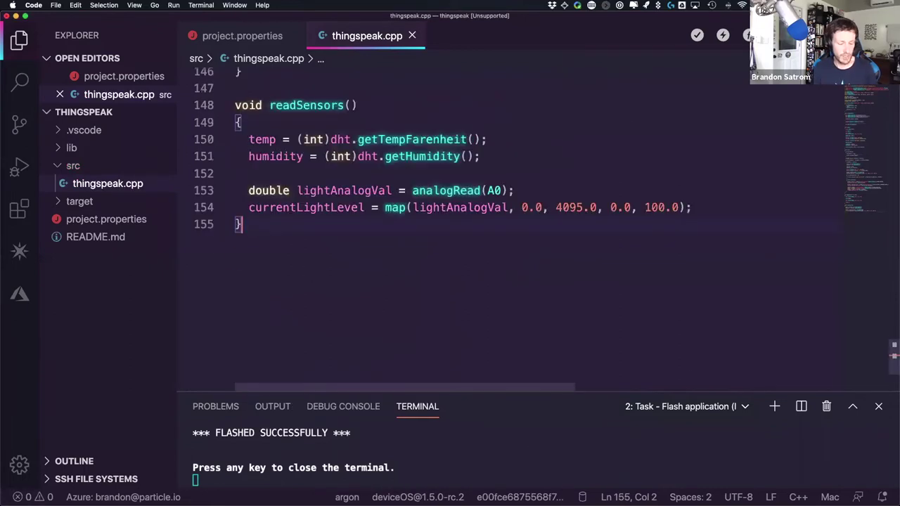
{"action": "key", "text": "Return"}
{"action": "key", "text": "Return"}
{"action": "type", "text": "void createEventPayload(int temp, int humidity, double light) {   JsonWriterStatic<256> jw;   {     JsonWriterAutoObject obj(&jw);      jw.insertKeyValue(\"temp\", temp);     jw.insertKeyValue(\"humidity\", humidity);     jw.insertKeyValue(\"light\", light);   } }"}
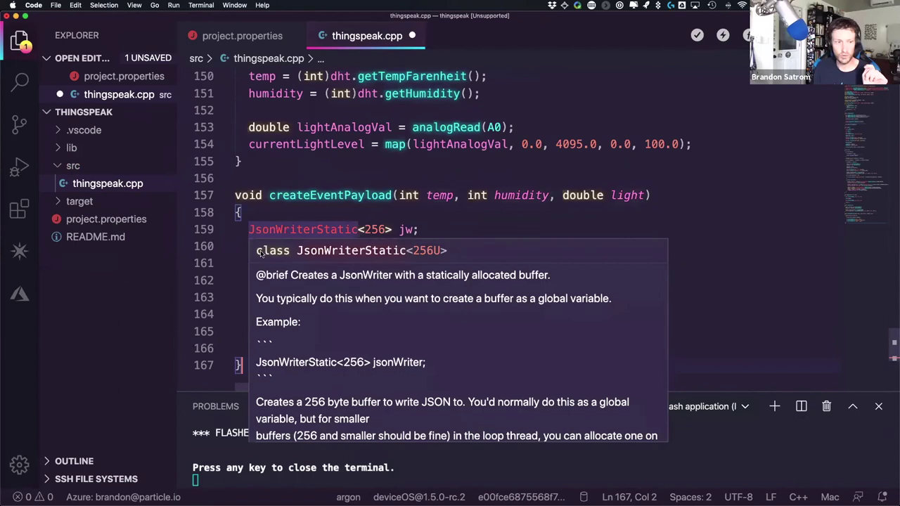
{"action": "left_click", "coordinate": [472, 227]}
{"action": "scroll", "coordinate": [464, 230], "scroll_direction": "down", "scroll_amount": 2}
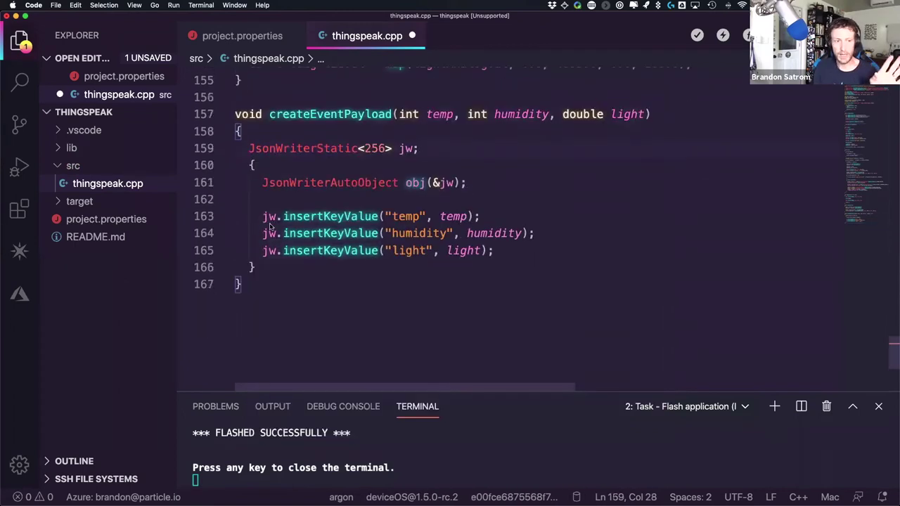
{"action": "scroll", "coordinate": [288, 257], "scroll_direction": "up", "scroll_amount": 3}
{"action": "scroll", "coordinate": [273, 221], "scroll_direction": "down", "scroll_amount": 1}
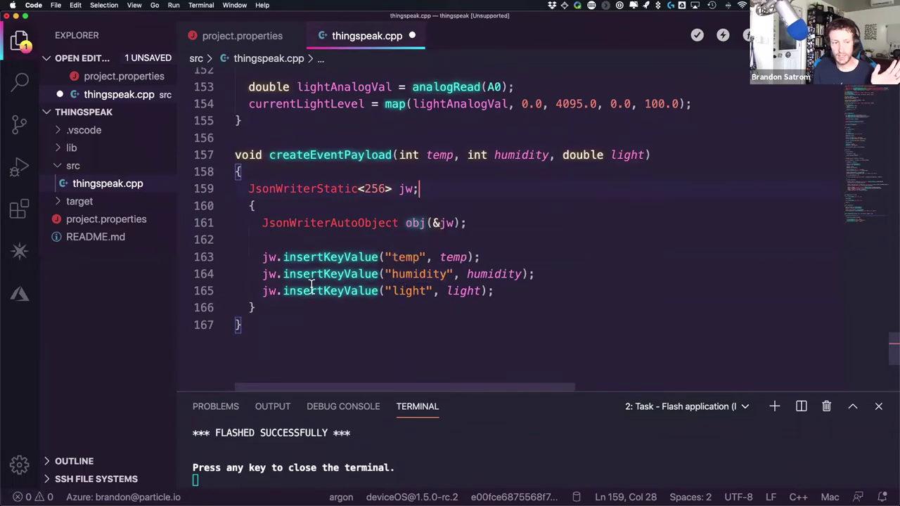
At the end of createEventPayload, add Particle.publish("env-vals", jw.getBuffer(), PRIVATE); below the JSON writer block and save thingspeak.cpp.
{"action": "left_click", "coordinate": [290, 306]}
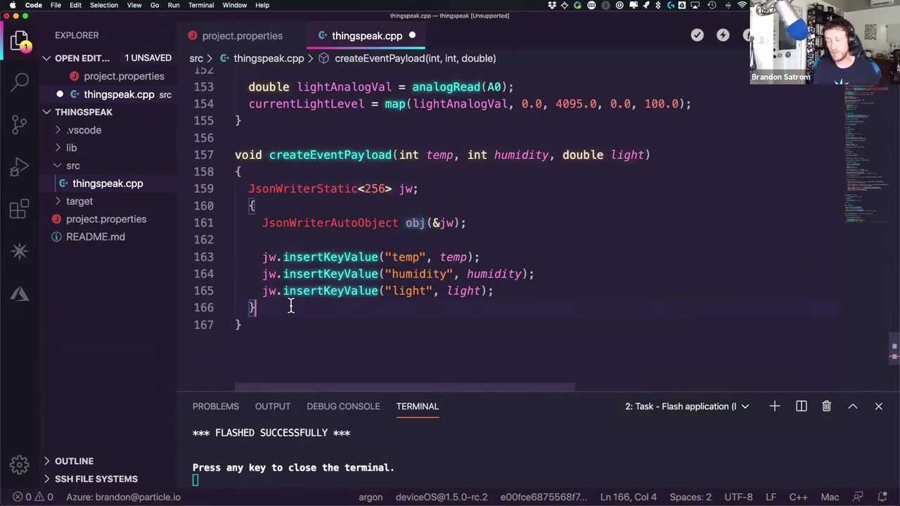
{"action": "key", "text": "Return"}
{"action": "key", "text": "Return"}
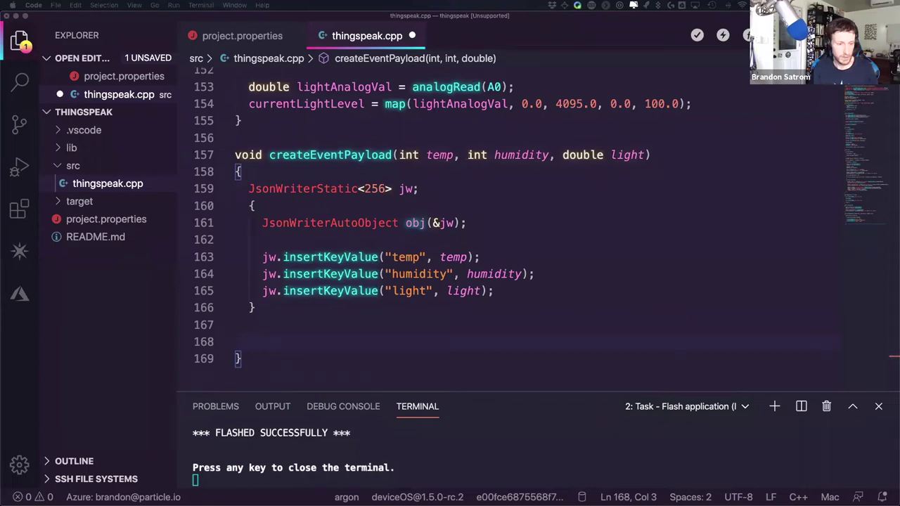
{"action": "type", "text": "Particle.publish(\"env-vals\", jw.getBuffer(), PRIVATE);"}
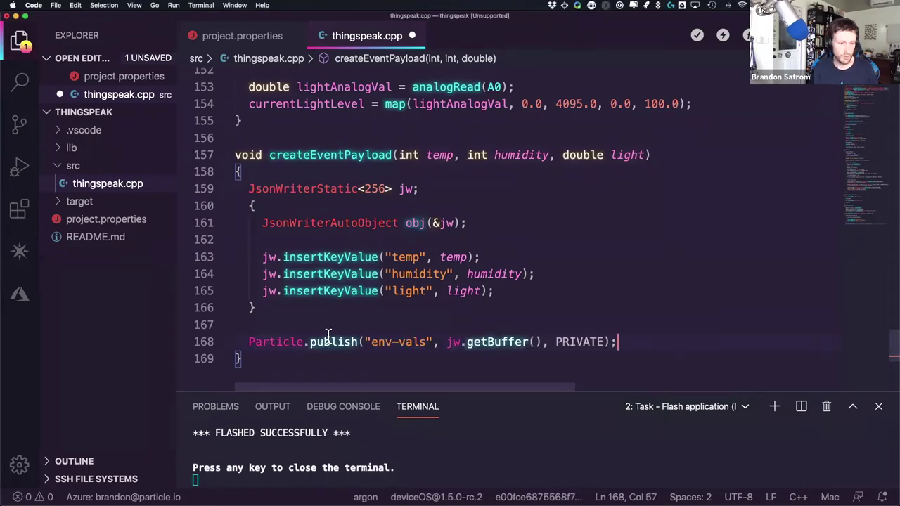
{"action": "scroll", "coordinate": [327, 335], "scroll_direction": "down", "scroll_amount": 2}
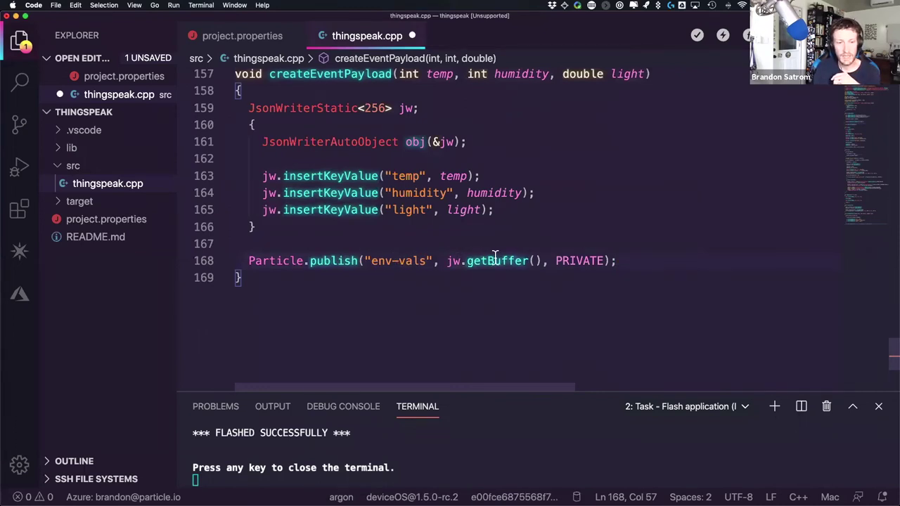
{"action": "mouse_move", "coordinate": [495, 258]}
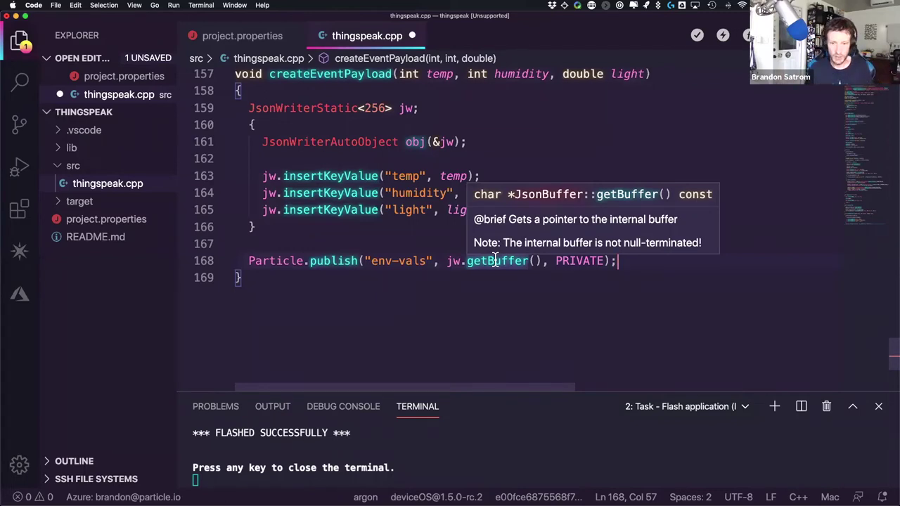
{"action": "left_click", "coordinate": [423, 225]}
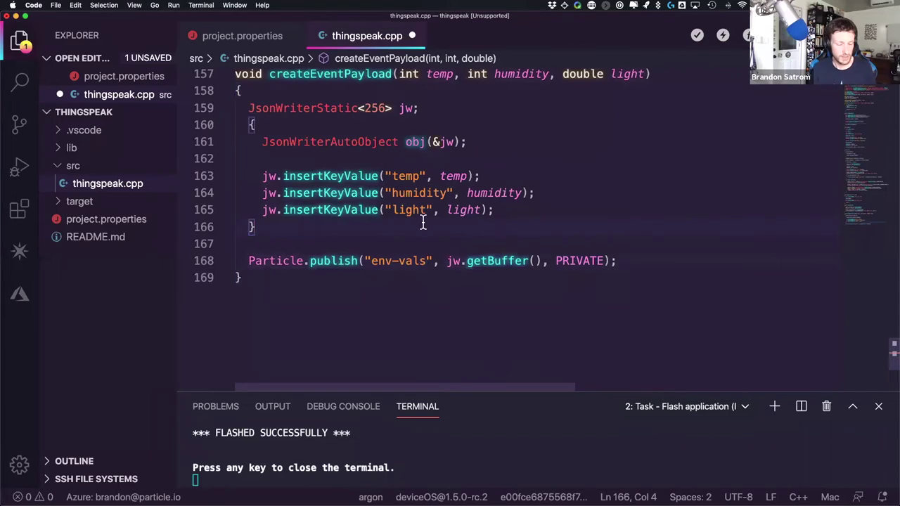
{"action": "key", "text": "super+s"}
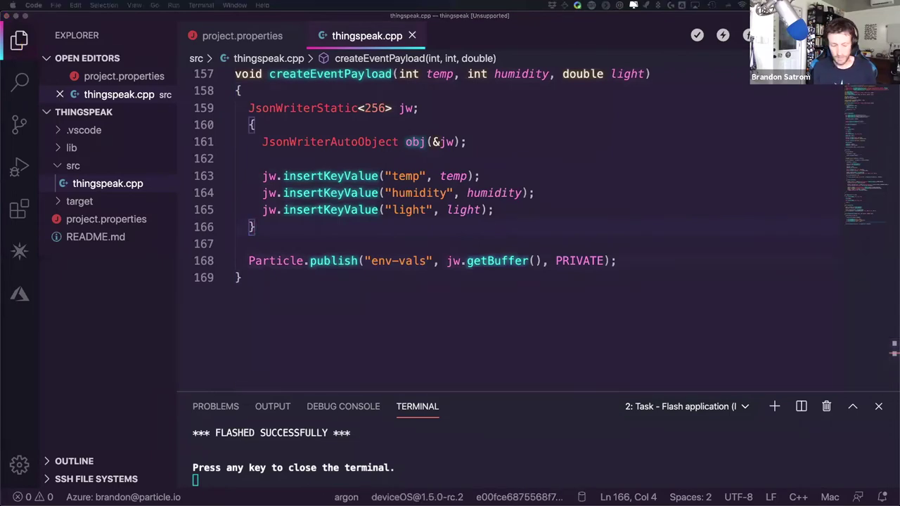
In loop(), call createEventPayload(temp, humidity, currentLightLevel); between the light-level publish block and the BLE.connected() check, then save the file.
{"action": "left_click", "coordinate": [356, 223]}
{"action": "scroll", "coordinate": [357, 223], "scroll_direction": "up", "scroll_amount": 15}
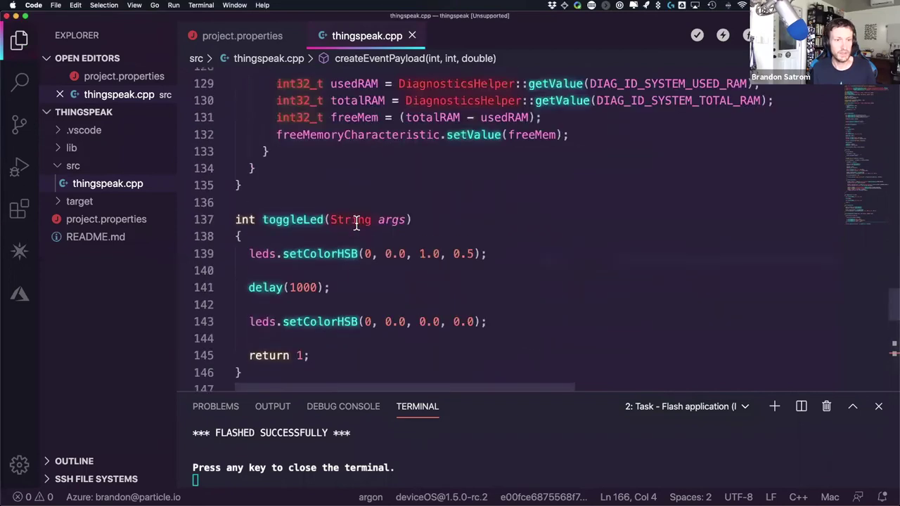
{"action": "left_click", "coordinate": [337, 232]}
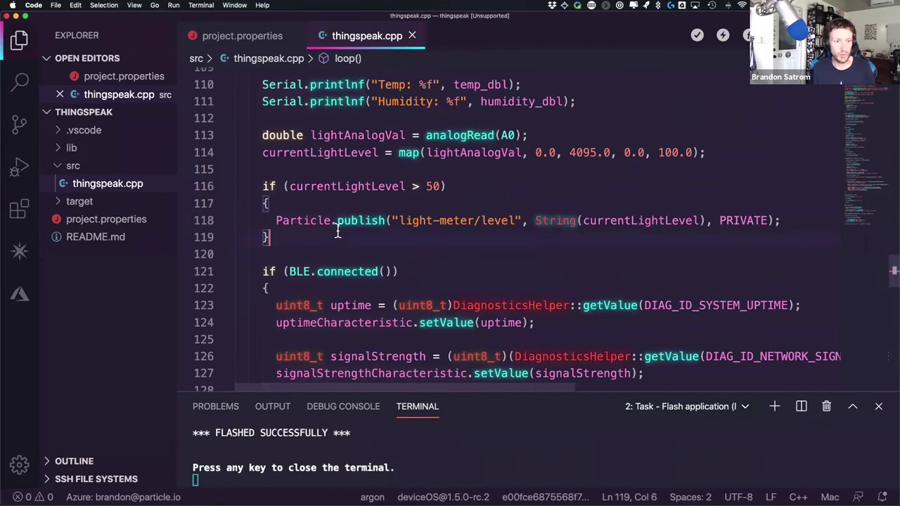
{"action": "key", "text": "Return"}
{"action": "key", "text": "Return"}
{"action": "type", "text": "createEventPayload(temp, humidity, currentLightLevel);"}
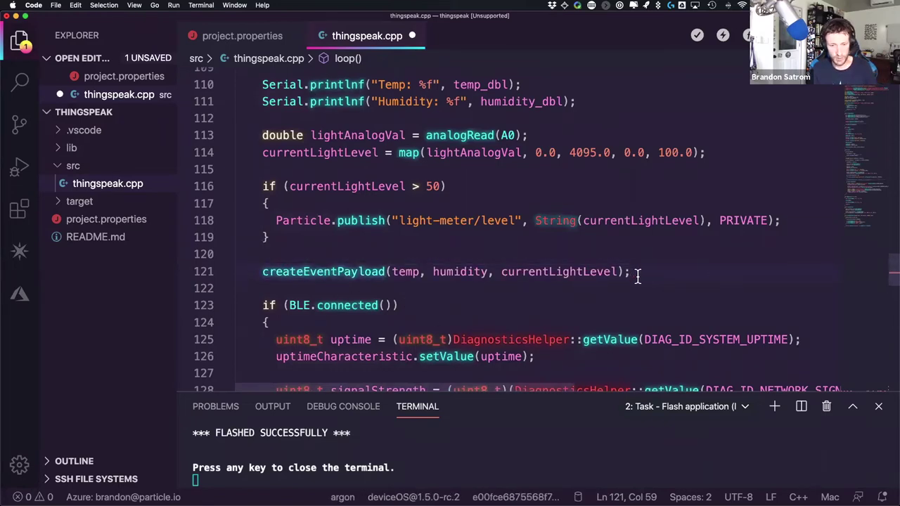
{"action": "key", "text": "super+s"}
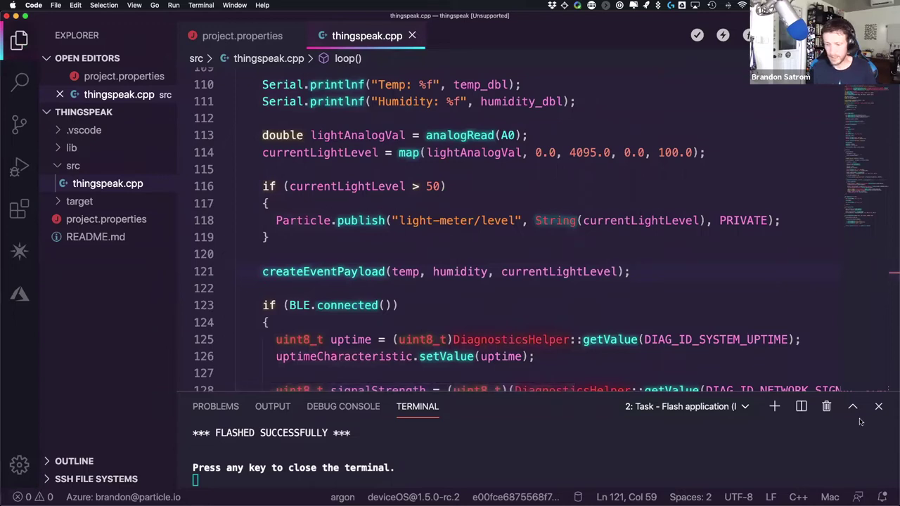
Flash the updated firmware to the device with the Particle: Flash application (local) command.
{"action": "left_click", "coordinate": [600, 321]}
{"action": "key", "text": "super+shift+p"}
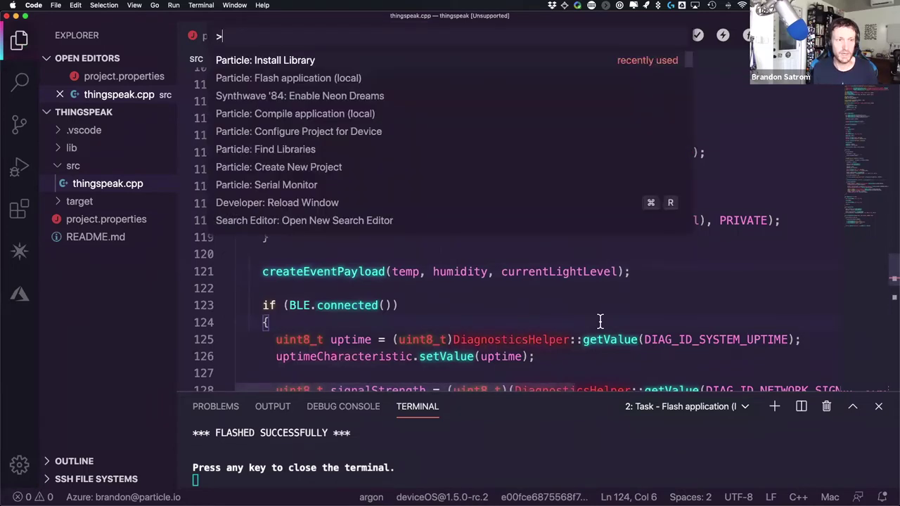
{"action": "key", "text": "Down"}
{"action": "key", "text": "Return"}
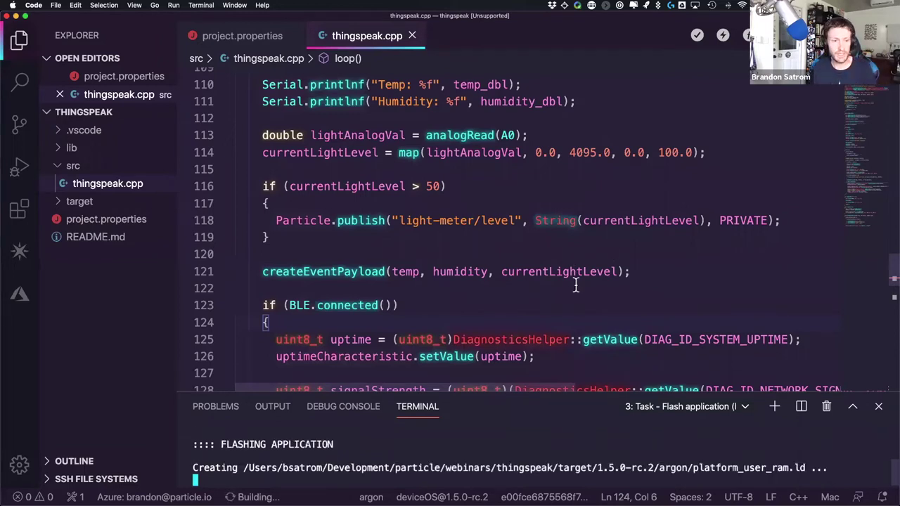
Check the flash task's progress and inspect the env-vals event payload on the spectra-argon device page of the Particle Console in Chrome.
{"action": "key", "text": "ctrl+Up"}
{"action": "left_click", "coordinate": [197, 265]}
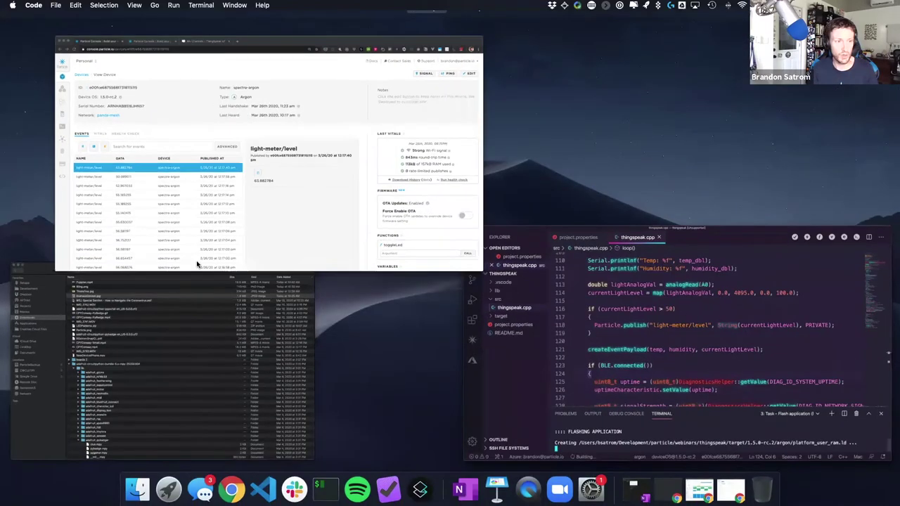
{"action": "scroll", "coordinate": [197, 265], "scroll_direction": "down", "scroll_amount": 1}
{"action": "scroll", "coordinate": [197, 265], "scroll_direction": "down", "scroll_amount": 2}
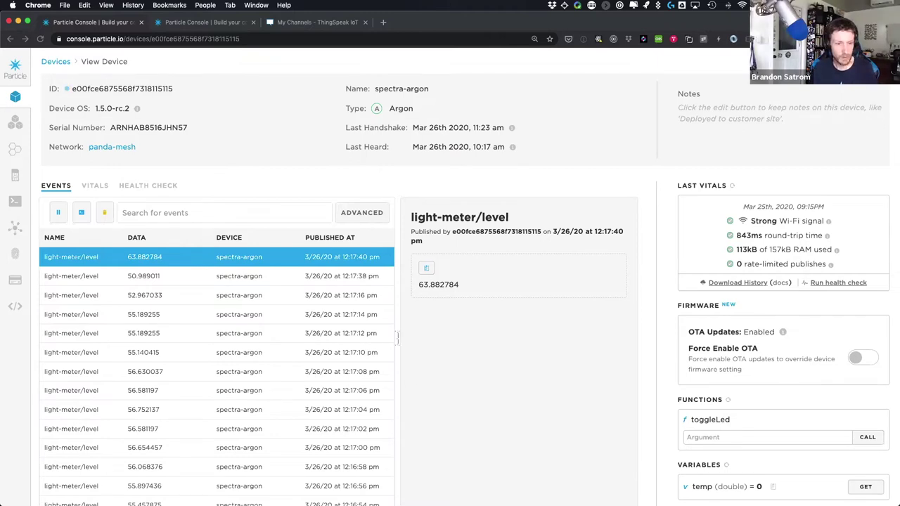
{"action": "key", "text": "super+Tab"}
{"action": "left_click_drag", "start_coordinate": [409, 392], "coordinate": [415, 226]}
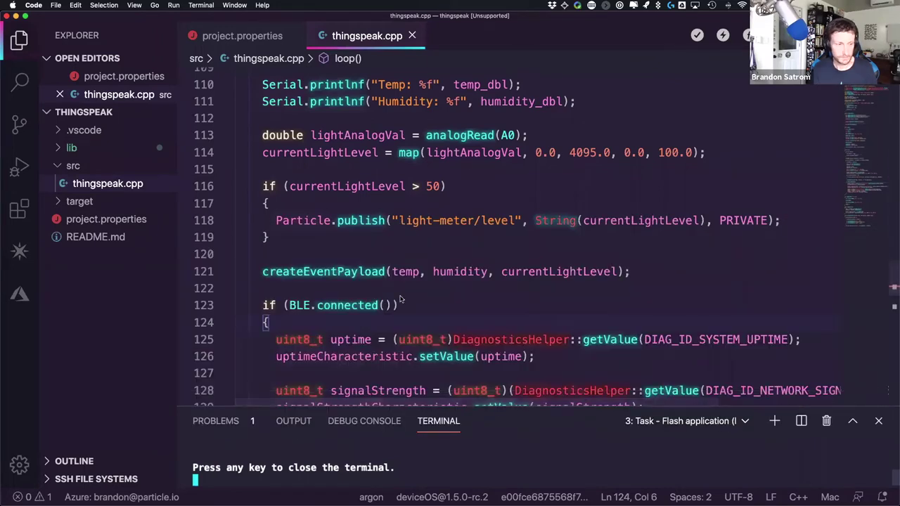
{"action": "key", "text": "super+Tab"}
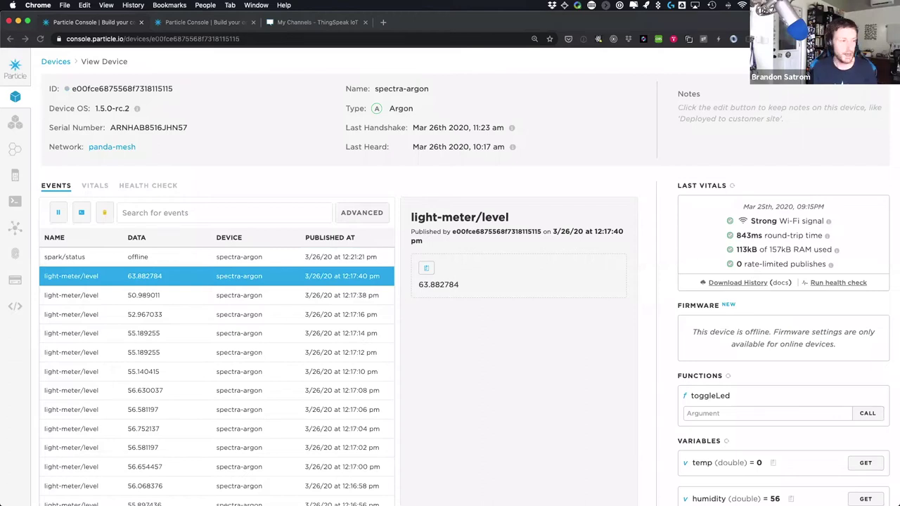
{"action": "left_click", "coordinate": [132, 261]}
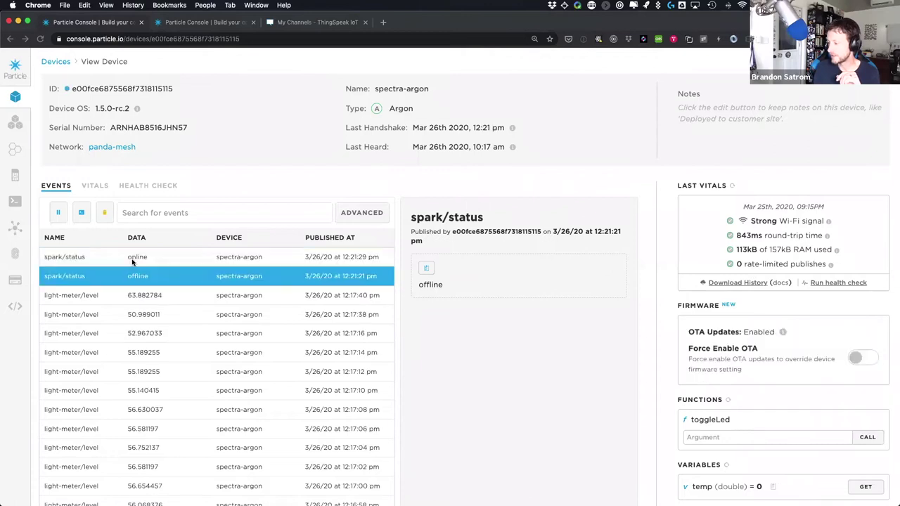
{"action": "left_click", "coordinate": [154, 260]}
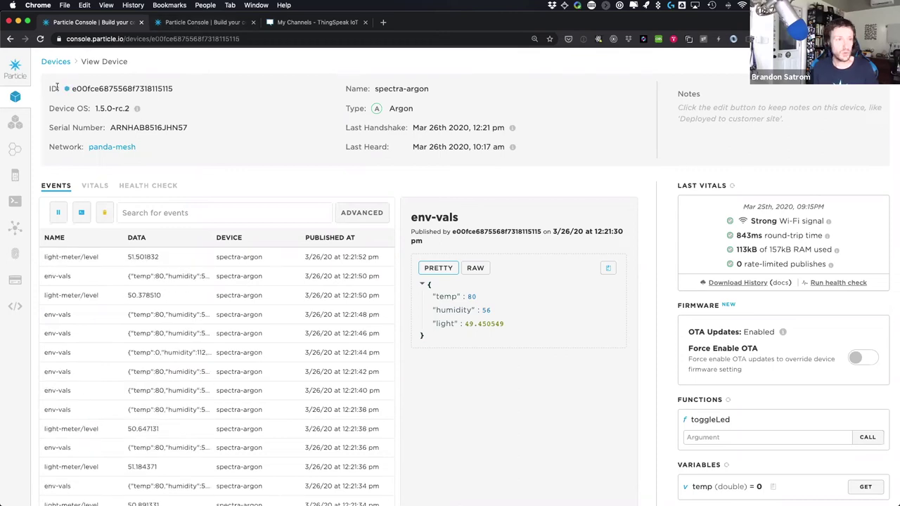
Switch to ThingSpeak and start a new channel named "Sensor Values - Webinar".
{"action": "left_click", "coordinate": [342, 23]}
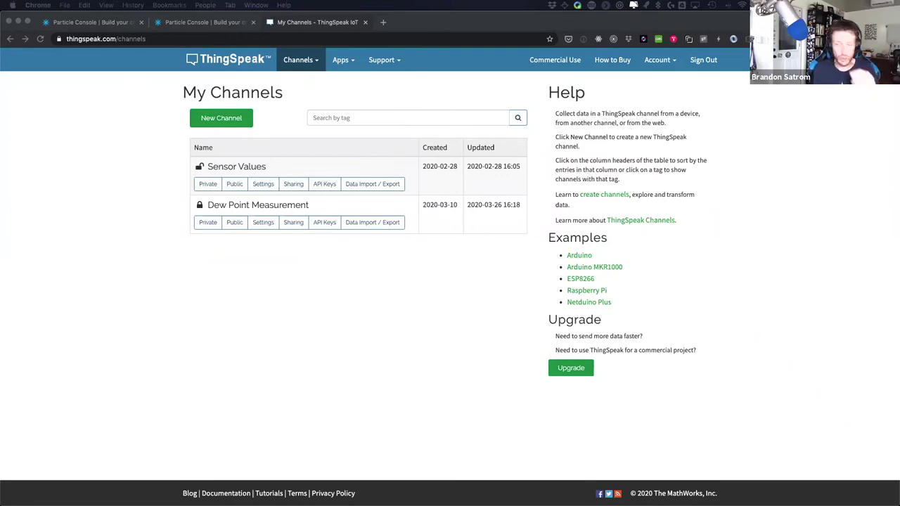
{"action": "left_click", "coordinate": [217, 121]}
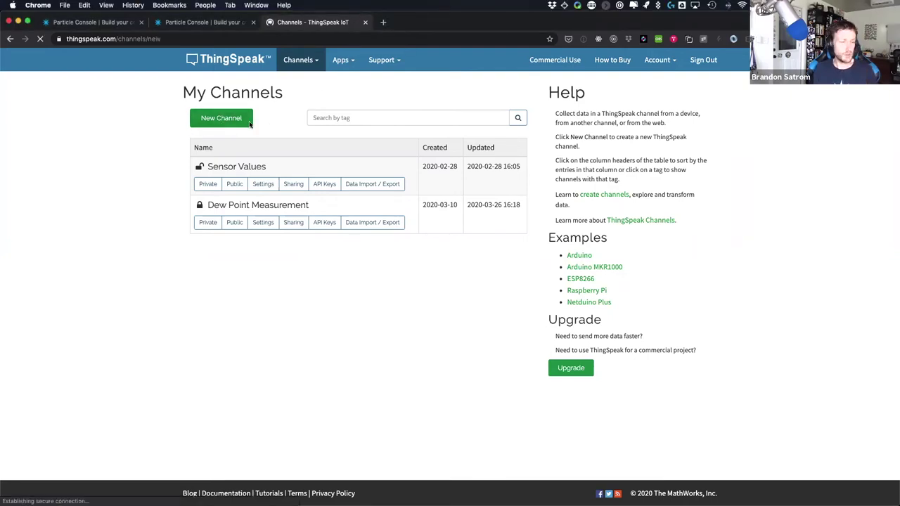
{"action": "left_click", "coordinate": [285, 134]}
{"action": "left_click", "coordinate": [302, 147]}
Label the new channel's Field 1 "temp", and enable Field 2 with the label "humidity".
{"action": "left_click", "coordinate": [324, 169]}
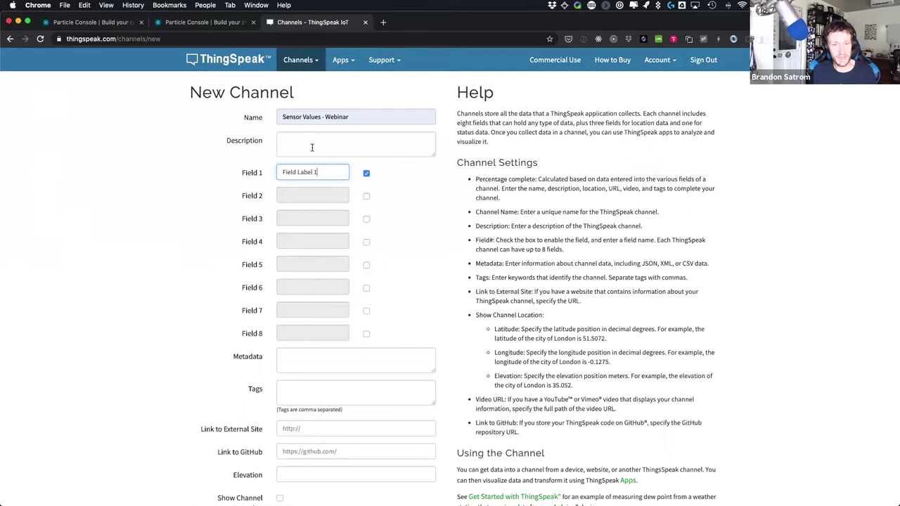
{"action": "left_click_drag", "start_coordinate": [338, 171], "coordinate": [257, 172]}
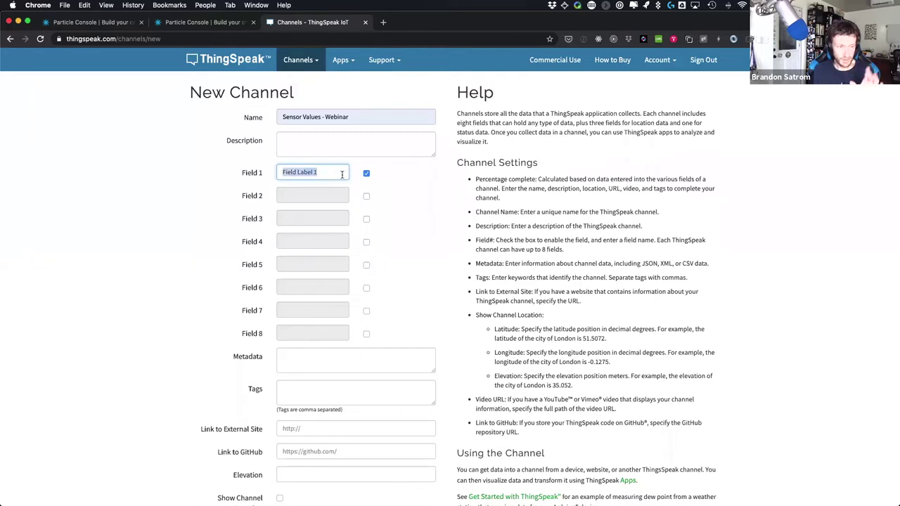
{"action": "key", "text": "BackSpace"}
{"action": "type", "text": "temp"}
{"action": "left_click", "coordinate": [298, 193]}
{"action": "left_click", "coordinate": [366, 196]}
{"action": "left_click", "coordinate": [321, 196]}
{"action": "left_click_drag", "start_coordinate": [321, 196], "coordinate": [251, 197]}
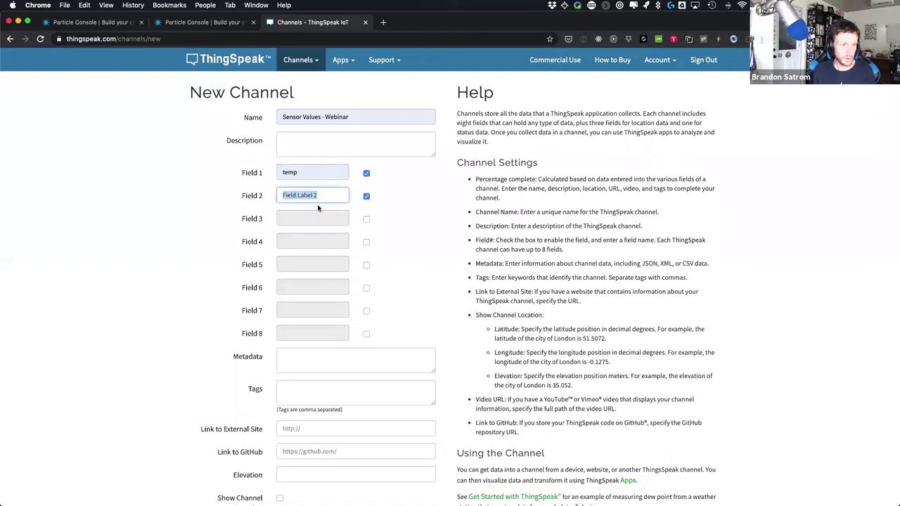
{"action": "type", "text": "humidity"}
Enable Field 3 of the new channel and label it "light".
{"action": "left_click", "coordinate": [319, 229]}
{"action": "left_click", "coordinate": [367, 219]}
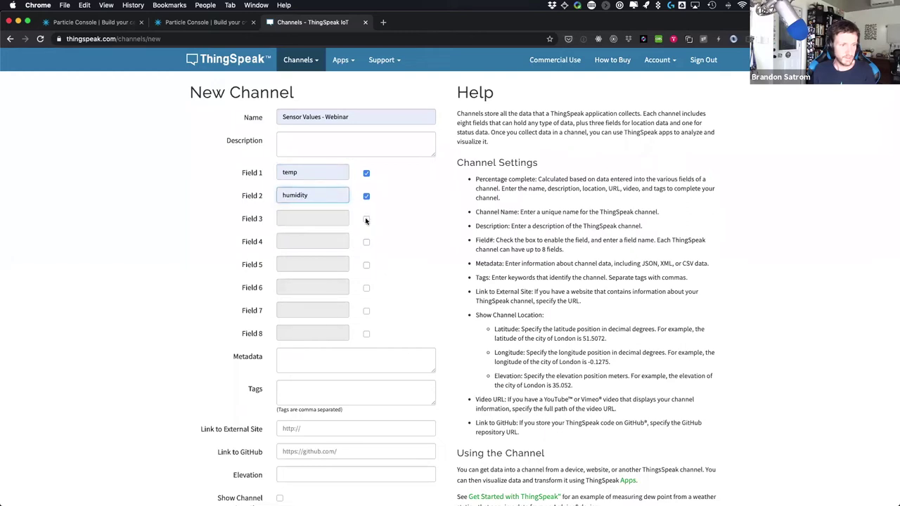
{"action": "left_click_drag", "start_coordinate": [262, 220], "coordinate": [301, 218]}
{"action": "key", "text": "BackSpace"}
{"action": "type", "text": "light"}
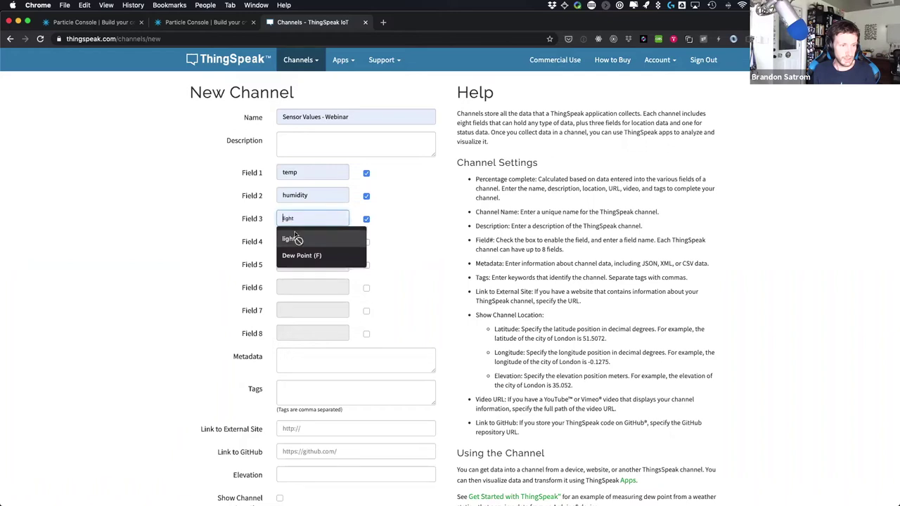
{"action": "left_click", "coordinate": [295, 238]}
Enter JSON as the new channel's metadata and save the channel.
{"action": "left_click", "coordinate": [292, 356]}
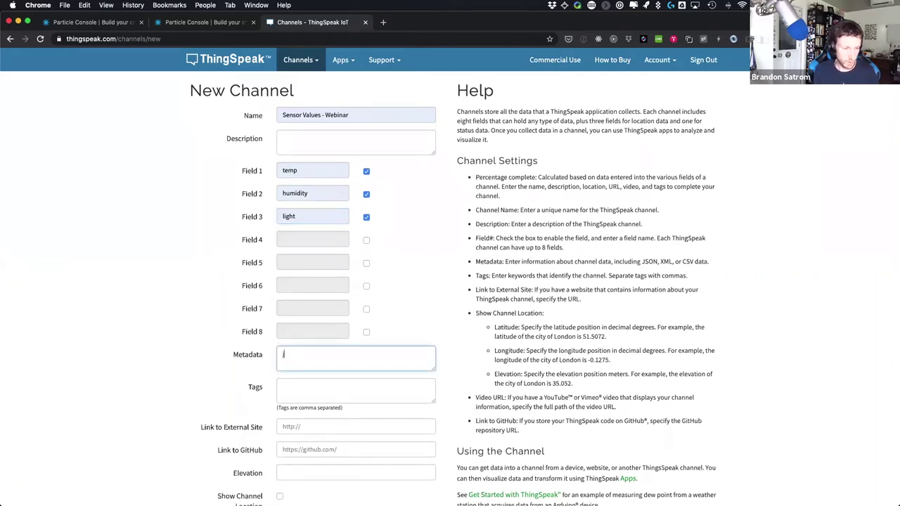
{"action": "type", "text": "JSON"}
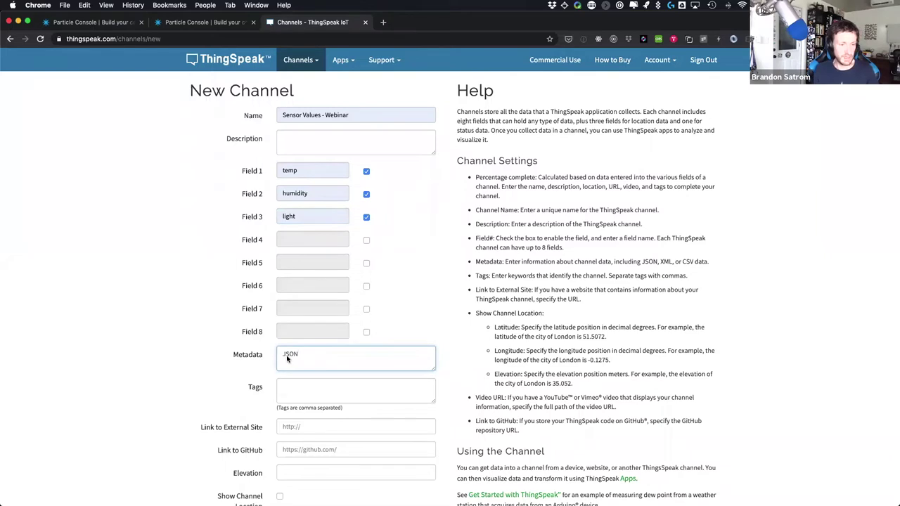
{"action": "scroll", "coordinate": [287, 355], "scroll_direction": "down", "scroll_amount": 3}
{"action": "scroll", "coordinate": [278, 404], "scroll_direction": "down", "scroll_amount": 2}
{"action": "left_click", "coordinate": [298, 441]}
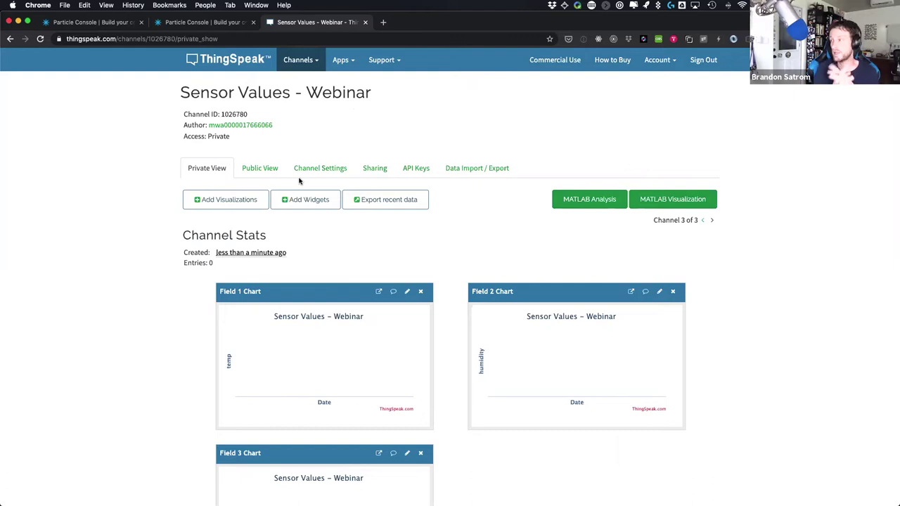
Review the new channel's field charts and its read and write API keys.
{"action": "scroll", "coordinate": [358, 259], "scroll_direction": "down", "scroll_amount": 3}
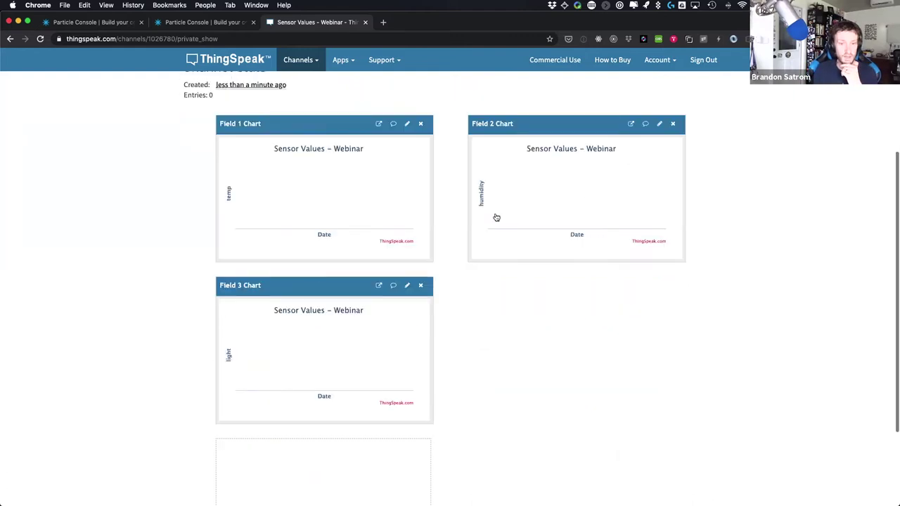
{"action": "scroll", "coordinate": [289, 260], "scroll_direction": "up", "scroll_amount": 2}
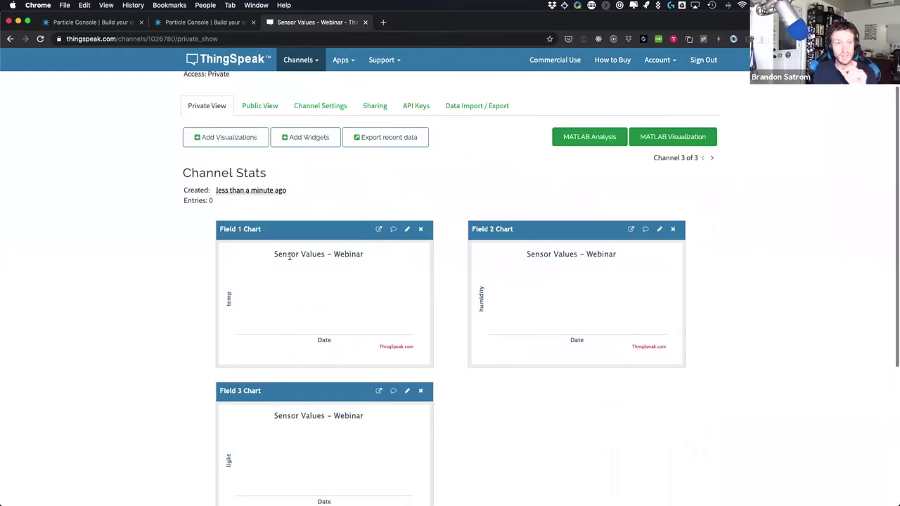
{"action": "left_click", "coordinate": [417, 106]}
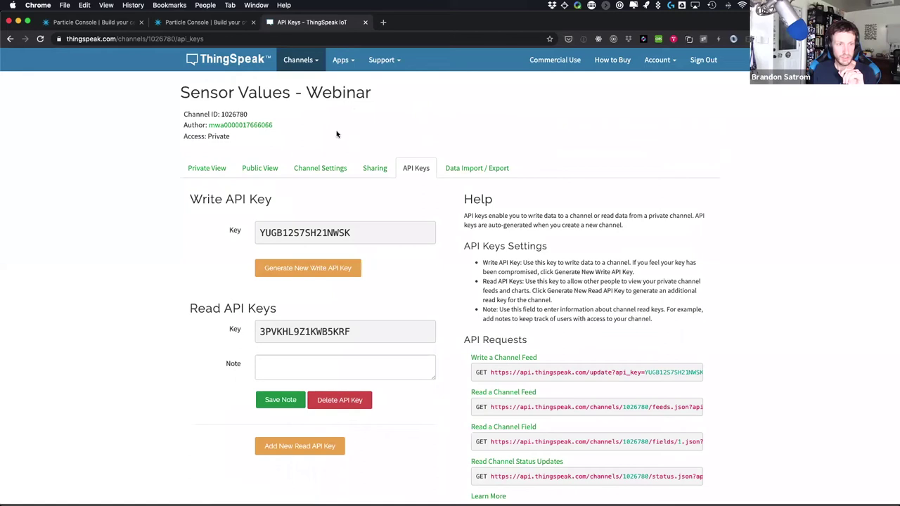
{"action": "scroll", "coordinate": [337, 134], "scroll_direction": "down", "scroll_amount": 1}
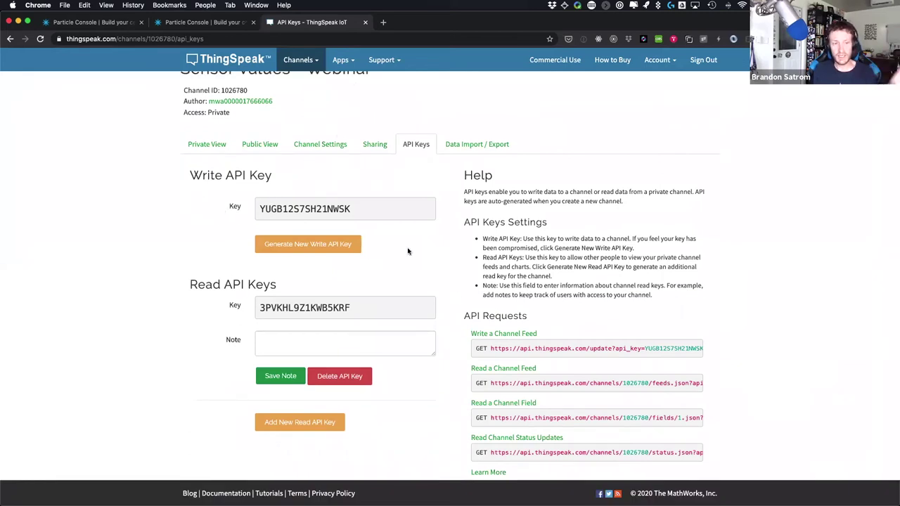
Look over the existing integrations in the Particle Console and return to the spectra-argon device's events.
{"action": "left_click", "coordinate": [204, 23]}
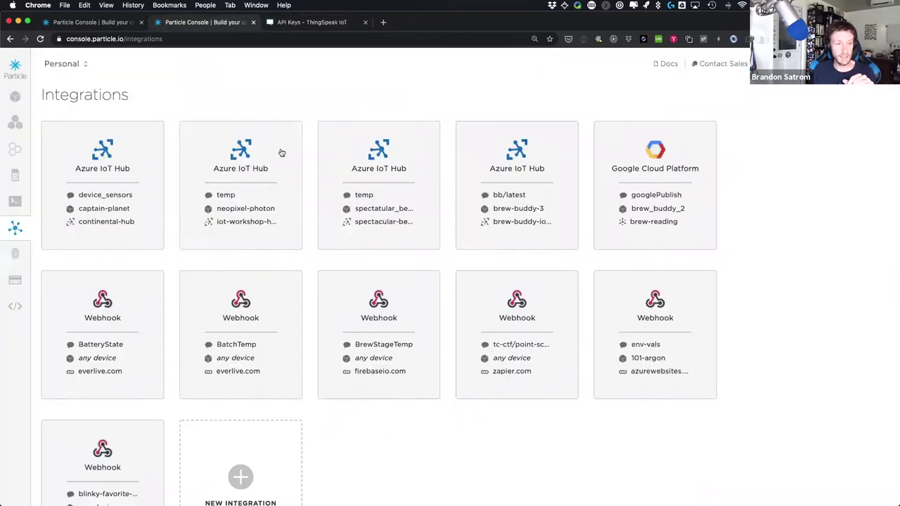
{"action": "left_click", "coordinate": [123, 23]}
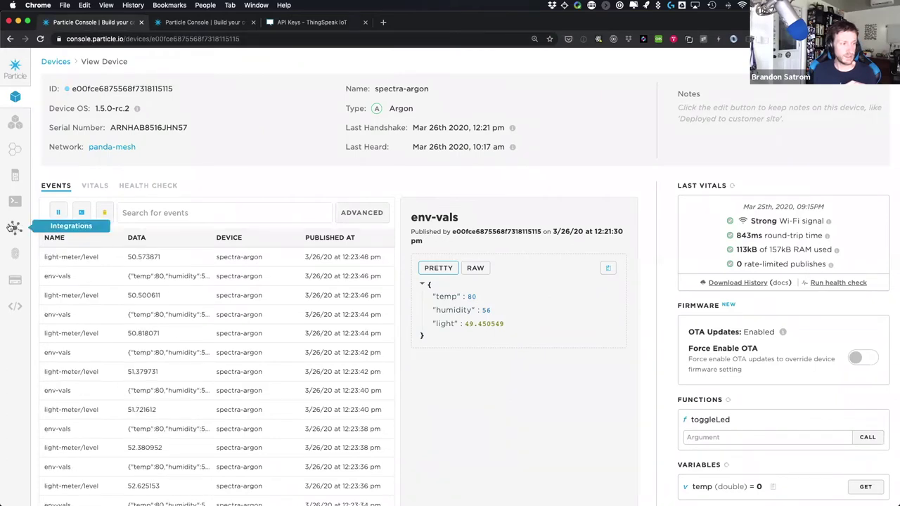
Start a new webhook integration in the Particle Console and set its event name to env-vals.
{"action": "left_click", "coordinate": [17, 227]}
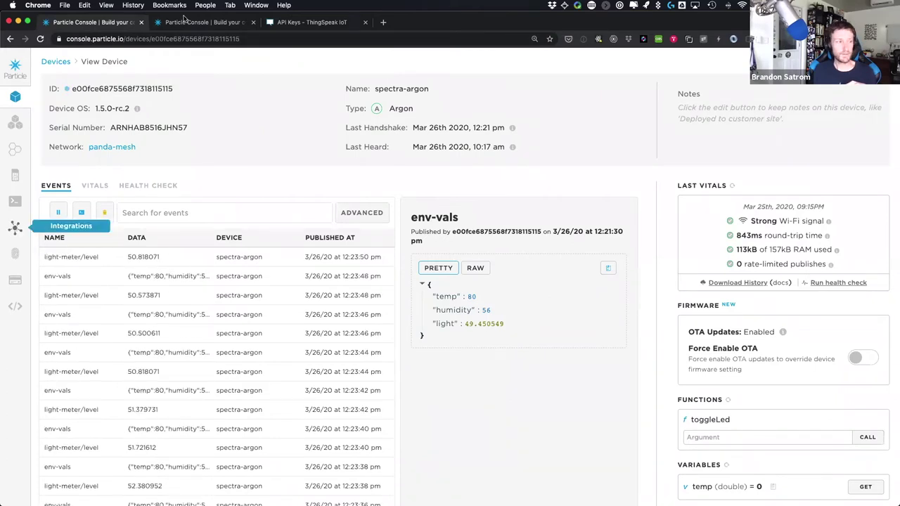
{"action": "scroll", "coordinate": [232, 373], "scroll_direction": "down", "scroll_amount": 3}
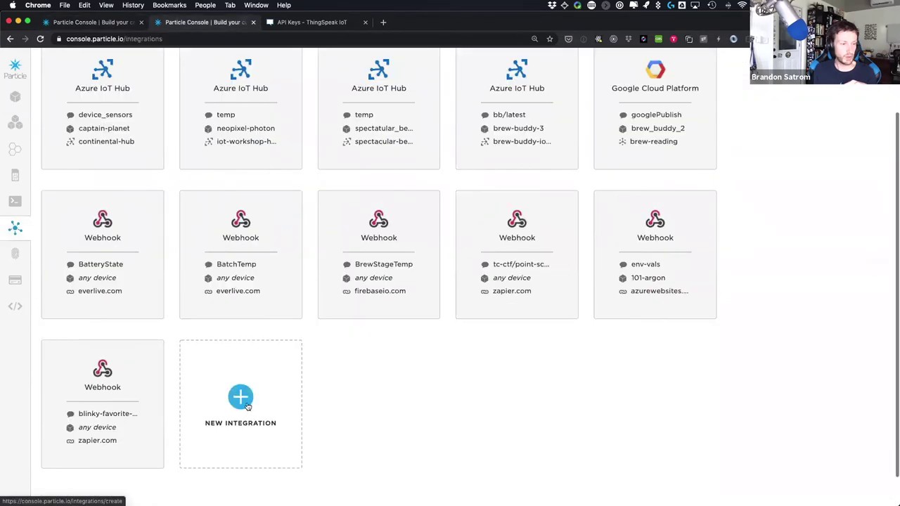
{"action": "left_click", "coordinate": [239, 381]}
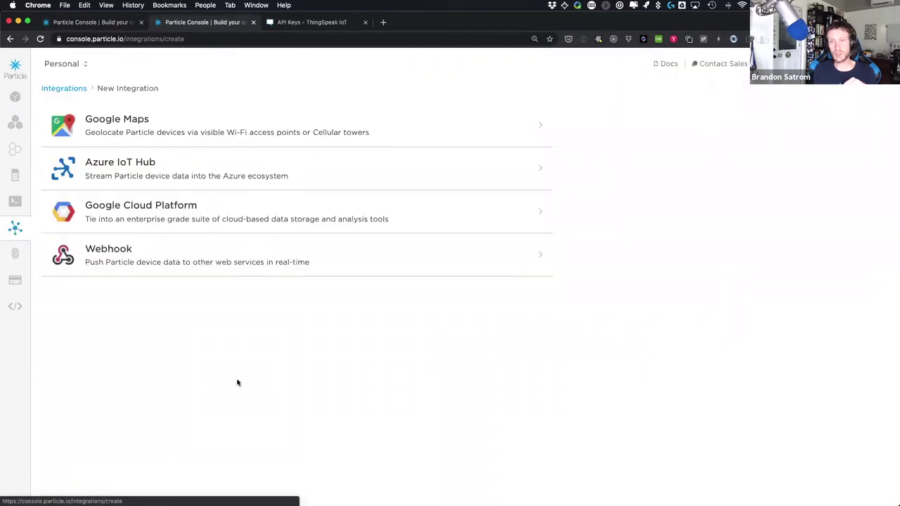
{"action": "left_click", "coordinate": [147, 257]}
{"action": "left_click", "coordinate": [105, 159]}
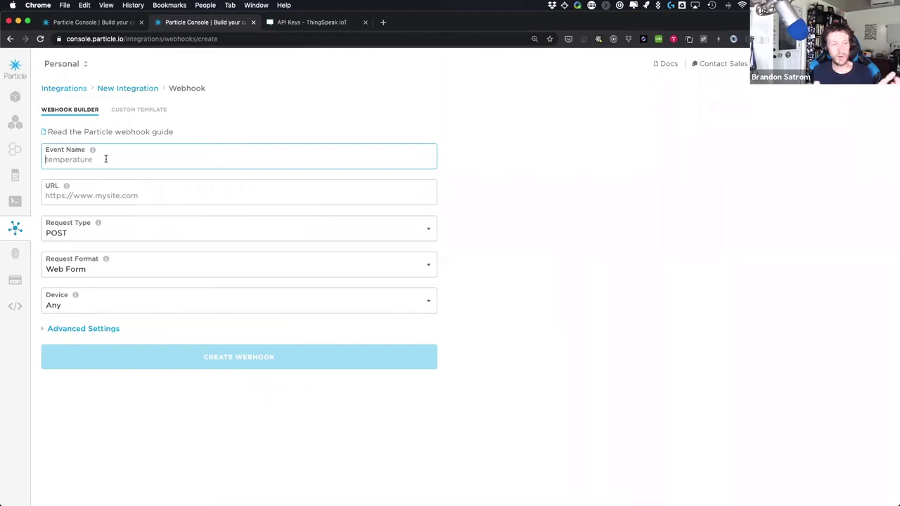
{"action": "type", "text": "env-"}
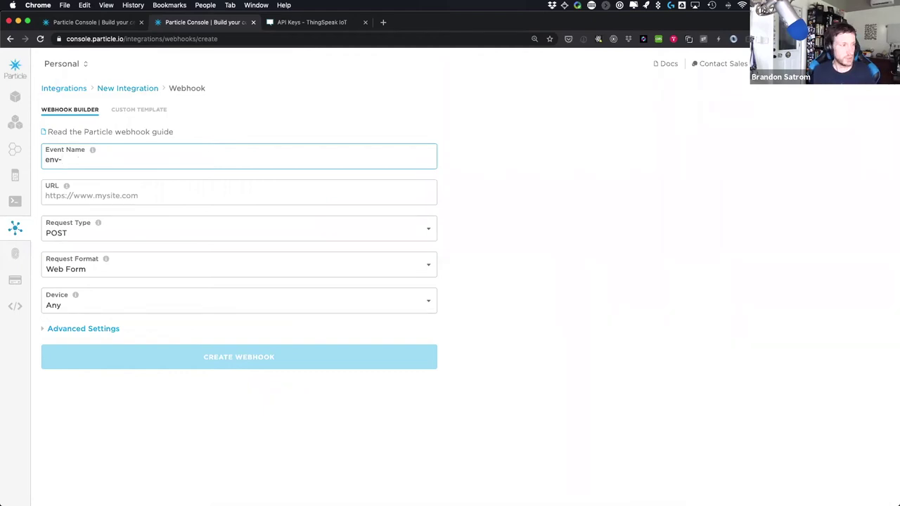
{"action": "type", "text": "vals"}
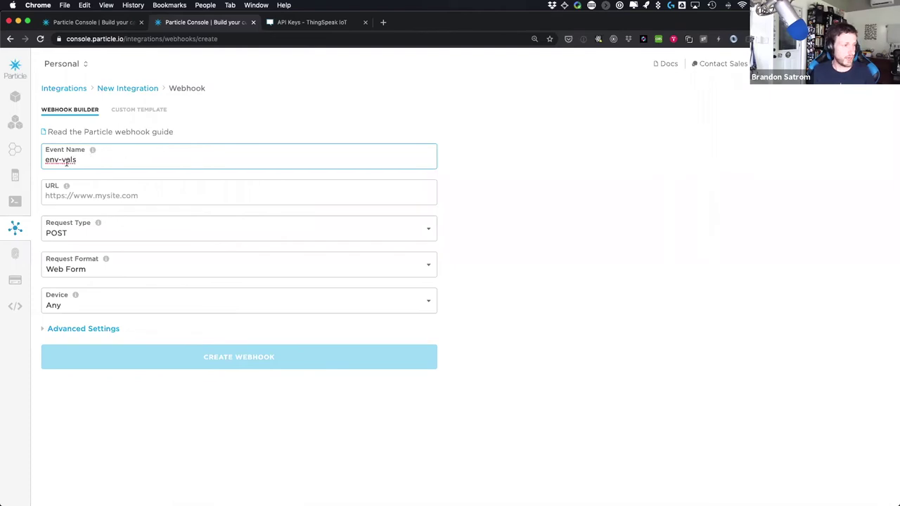
{"action": "left_click", "coordinate": [81, 194]}
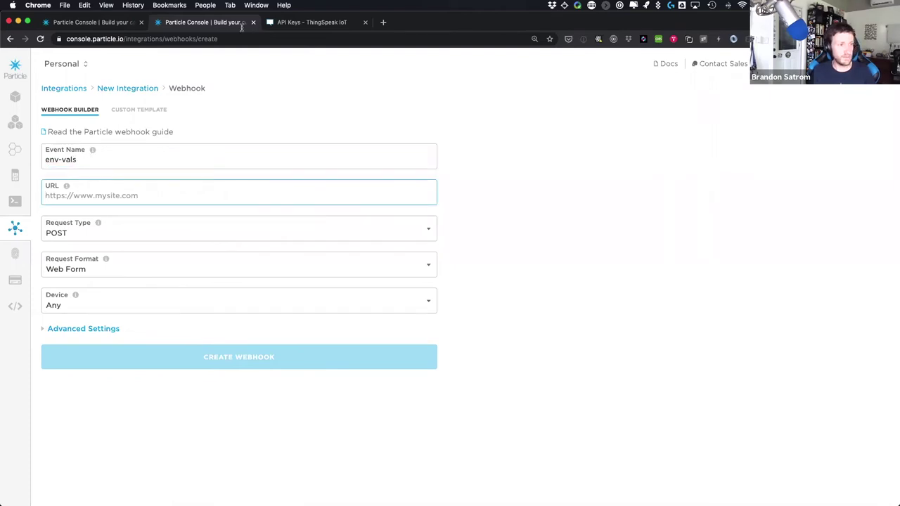
{"action": "key", "text": "super+Tab"}
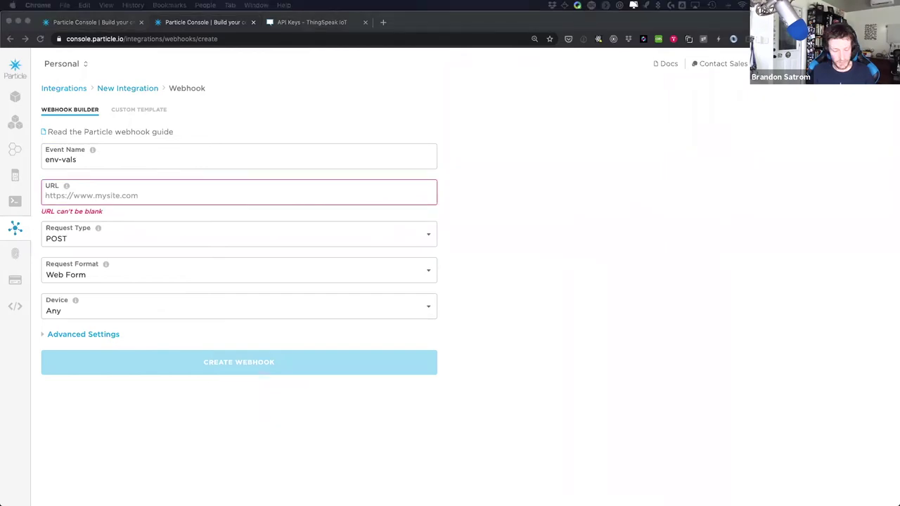
{"action": "left_click", "coordinate": [121, 194]}
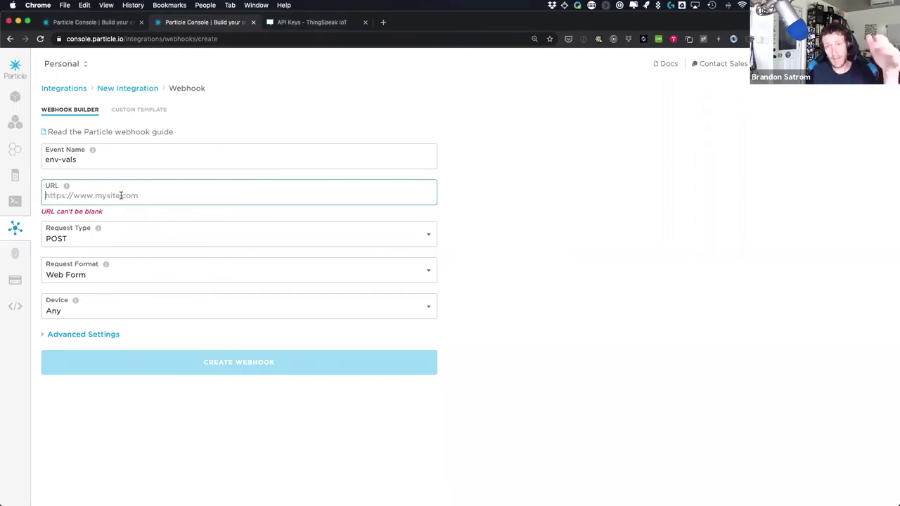
{"action": "type", "text": "https://api.thingspeak.com/update"}
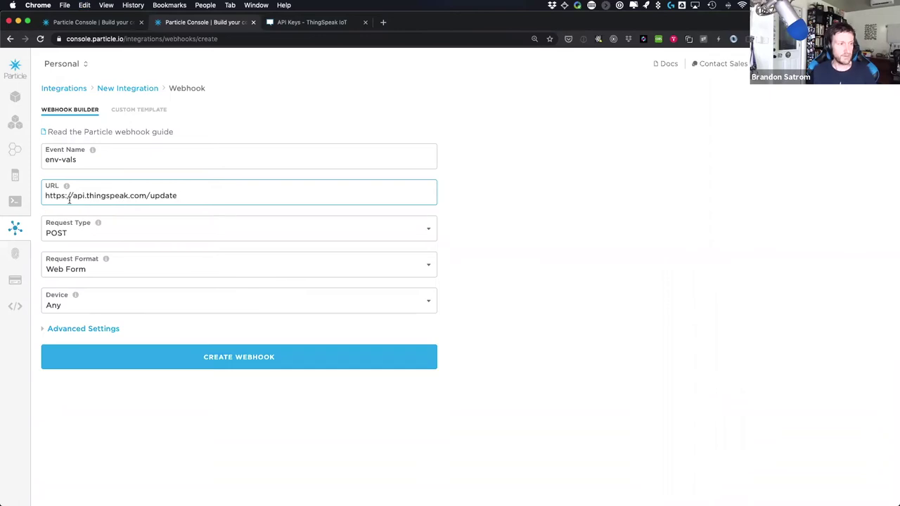
Choose POST as the webhook's request type and spectra-argon as its device.
{"action": "left_click", "coordinate": [147, 236]}
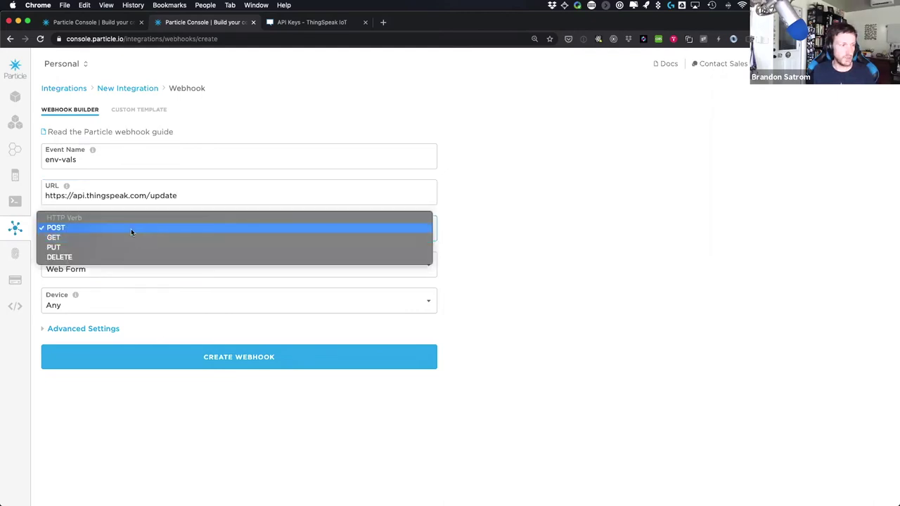
{"action": "left_click", "coordinate": [131, 229]}
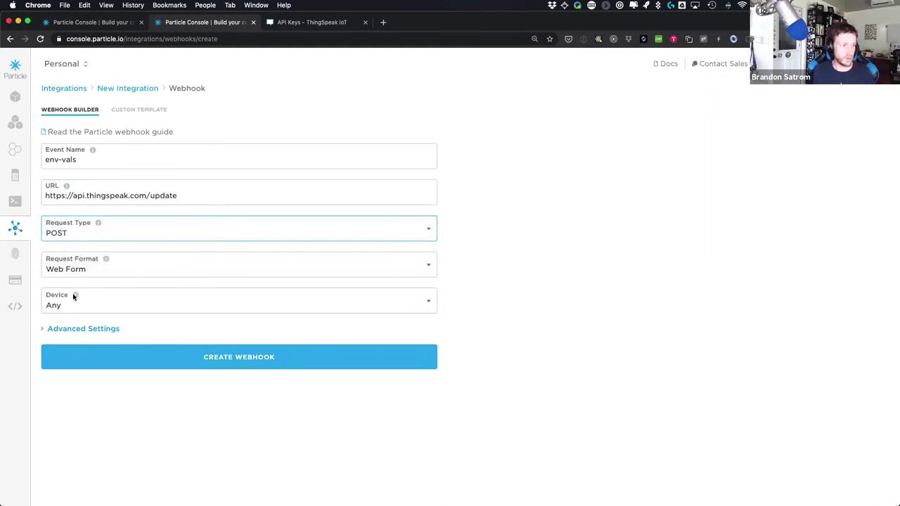
{"action": "left_click", "coordinate": [94, 308]}
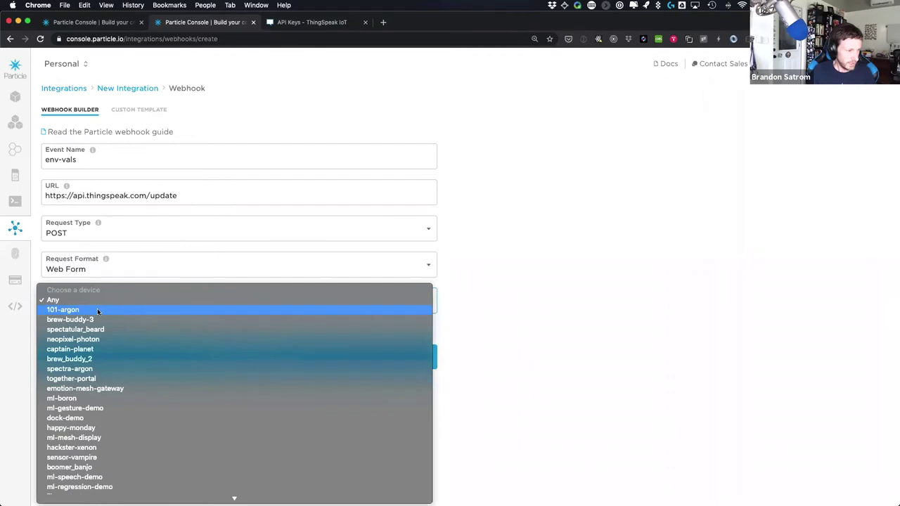
{"action": "left_click", "coordinate": [88, 368]}
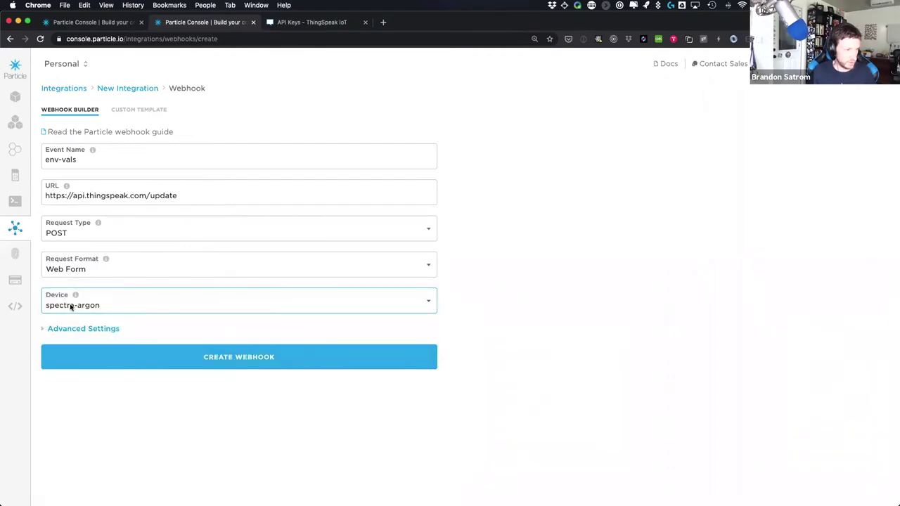
{"action": "left_click", "coordinate": [90, 328]}
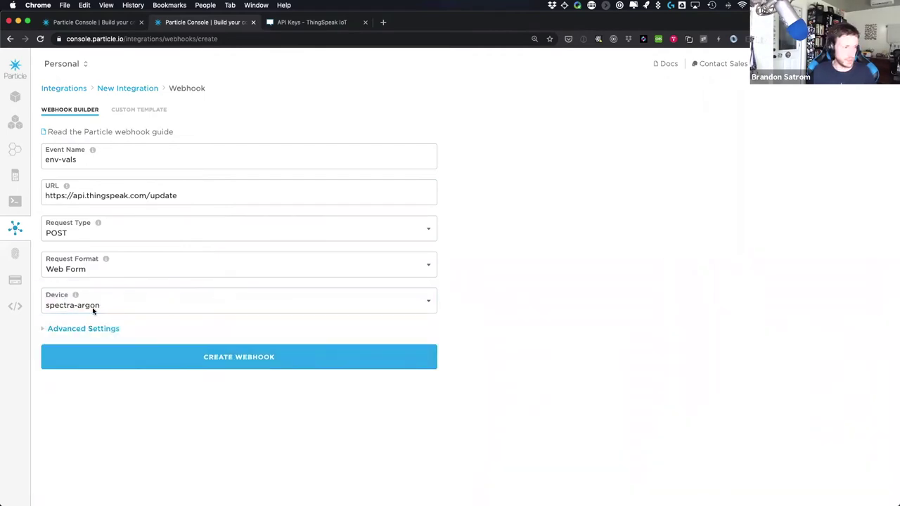
{"action": "scroll", "coordinate": [110, 291], "scroll_direction": "down", "scroll_amount": 1}
{"action": "scroll", "coordinate": [136, 287], "scroll_direction": "down", "scroll_amount": 2}
{"action": "scroll", "coordinate": [136, 287], "scroll_direction": "up", "scroll_amount": 2}
{"action": "left_click", "coordinate": [94, 297]}
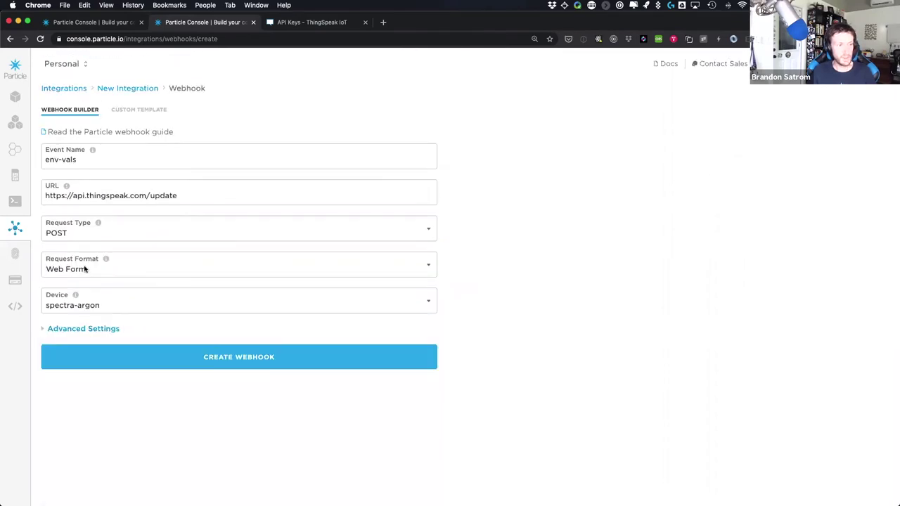
Switch the form fields in the webhook's advanced settings from default to custom.
{"action": "left_click", "coordinate": [90, 329]}
{"action": "scroll", "coordinate": [92, 327], "scroll_direction": "down", "scroll_amount": 3}
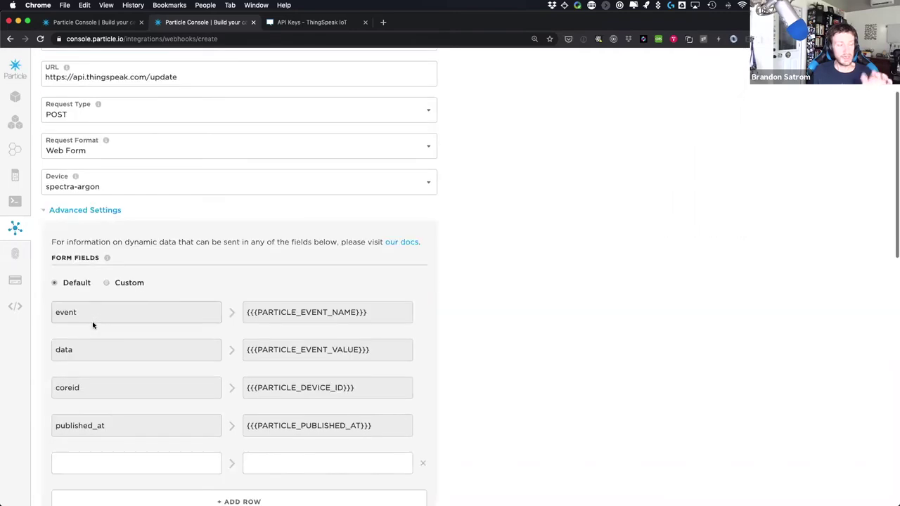
{"action": "scroll", "coordinate": [92, 325], "scroll_direction": "down", "scroll_amount": 1}
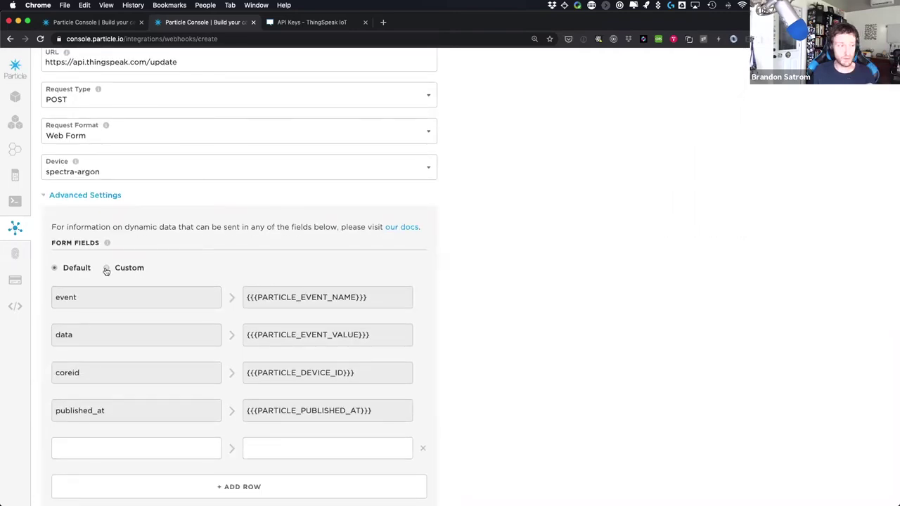
{"action": "left_click", "coordinate": [107, 268]}
Name the first custom form field api_key.
{"action": "left_click", "coordinate": [107, 293]}
{"action": "scroll", "coordinate": [108, 291], "scroll_direction": "down", "scroll_amount": 1}
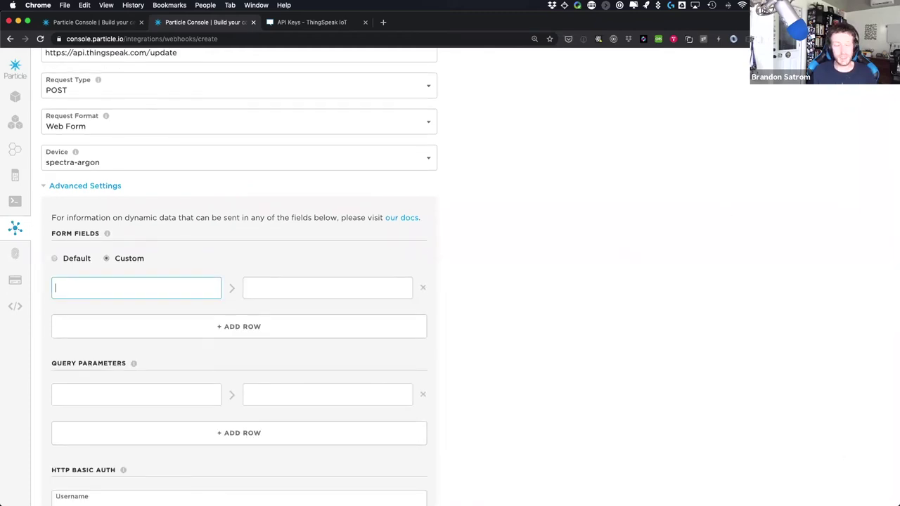
{"action": "type", "text": "apio_key"}
{"action": "key", "text": "BackSpace"}
{"action": "key", "text": "BackSpace"}
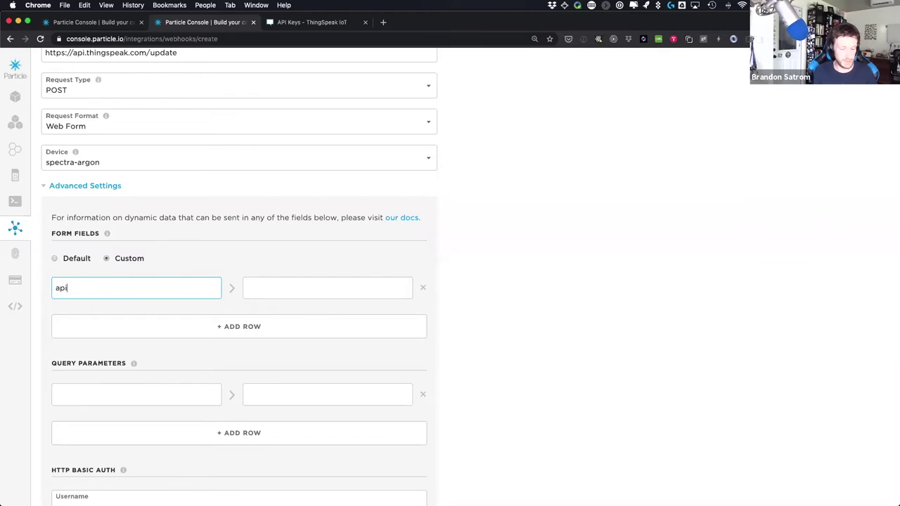
{"action": "type", "text": "_key"}
{"action": "key", "text": "Tab"}
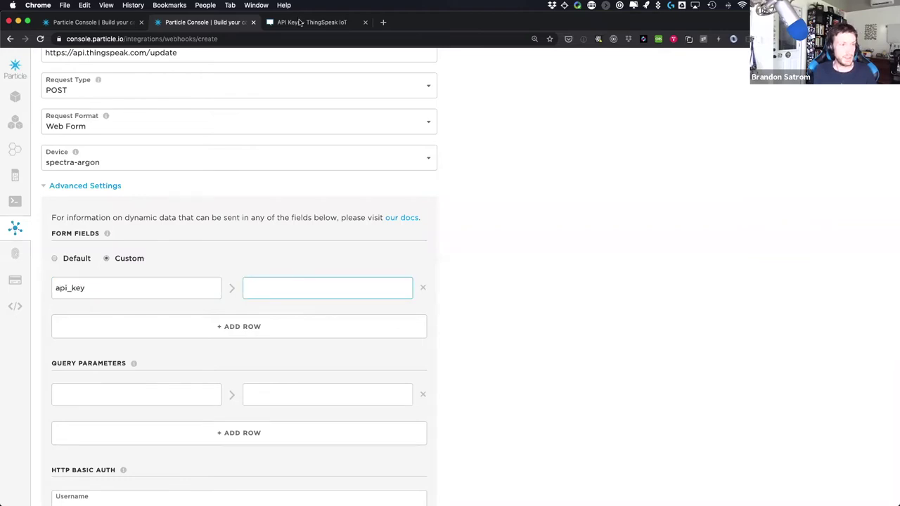
Copy the Write API Key from the ThingSpeak channel and paste it as the value of the webhook's api_key form field.
{"action": "left_click", "coordinate": [298, 21]}
{"action": "double_click", "coordinate": [296, 208]}
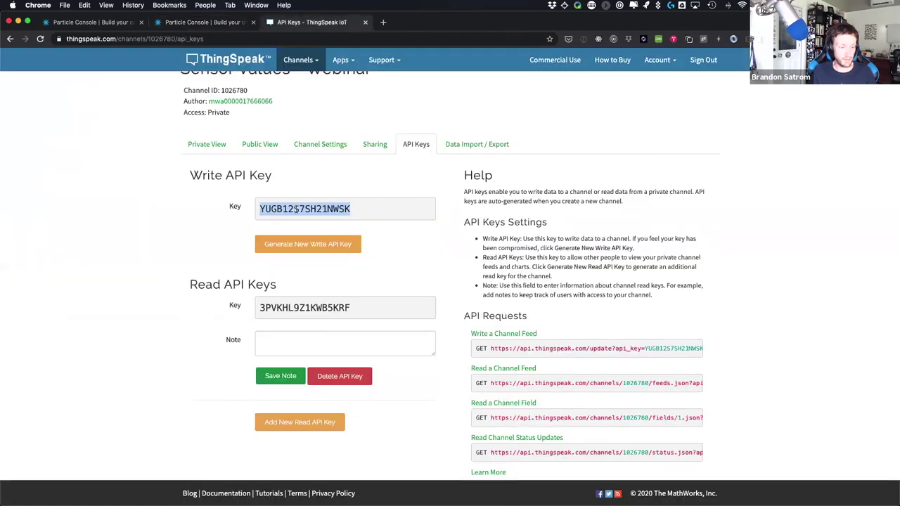
{"action": "key", "text": "super+c"}
{"action": "left_click", "coordinate": [296, 209]}
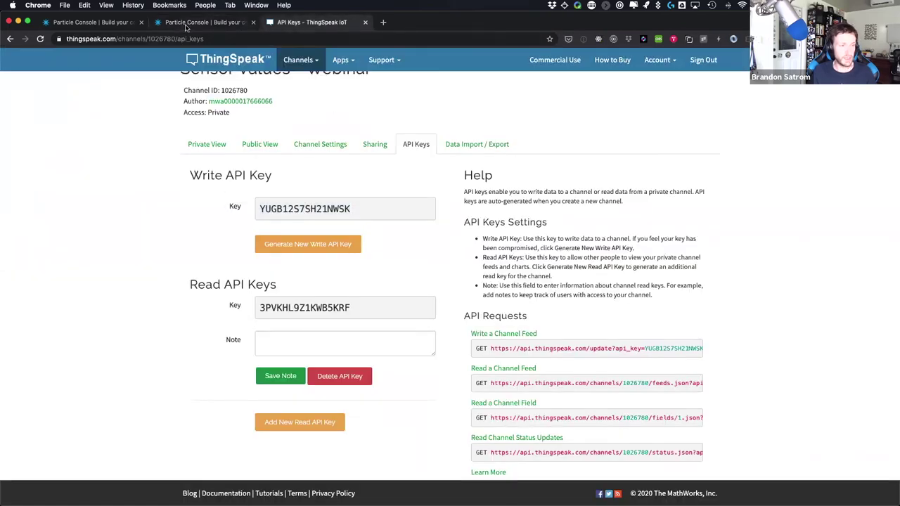
{"action": "left_click", "coordinate": [188, 25]}
{"action": "key", "text": "super+v"}
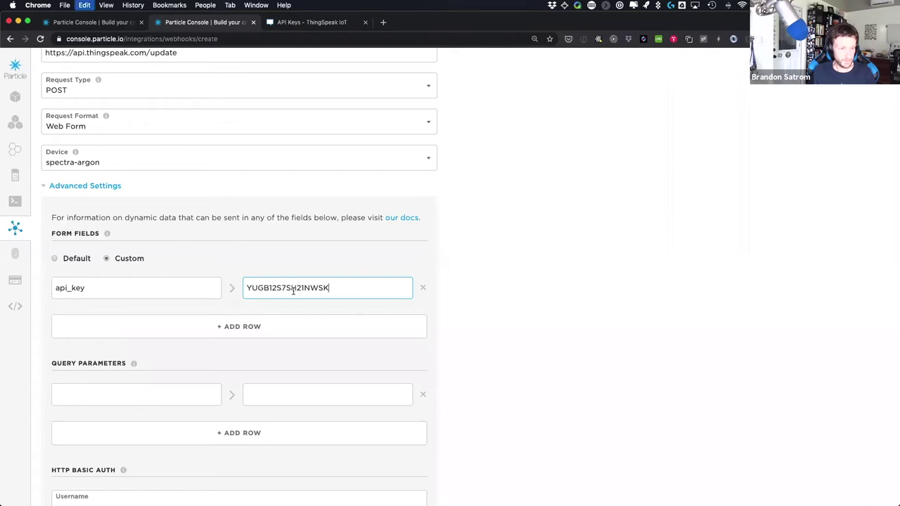
Add three more empty rows to the webhook's custom form fields.
{"action": "left_click", "coordinate": [188, 329]}
{"action": "left_click", "coordinate": [187, 364]}
{"action": "left_click", "coordinate": [190, 401]}
{"action": "scroll", "coordinate": [184, 383], "scroll_direction": "down", "scroll_amount": 1}
{"action": "left_click", "coordinate": [161, 310]}
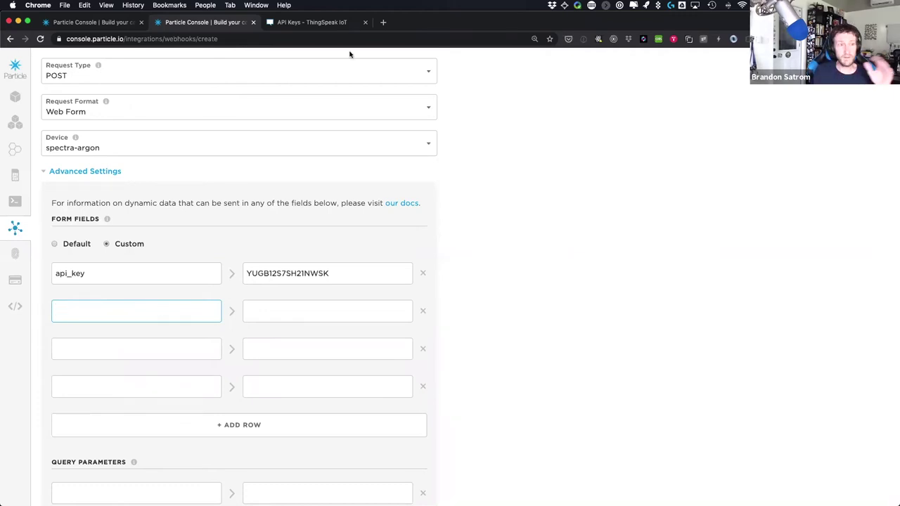
Check in the ThingSpeak channel settings which field numbers the temp, humidity and light readings use.
{"action": "left_click", "coordinate": [309, 22]}
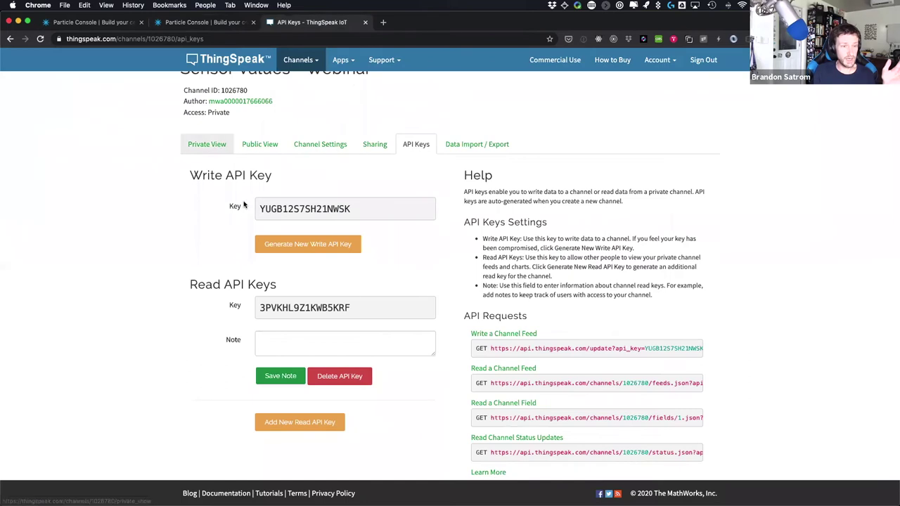
{"action": "left_click", "coordinate": [313, 176]}
{"action": "scroll", "coordinate": [226, 280], "scroll_direction": "down", "scroll_amount": 2}
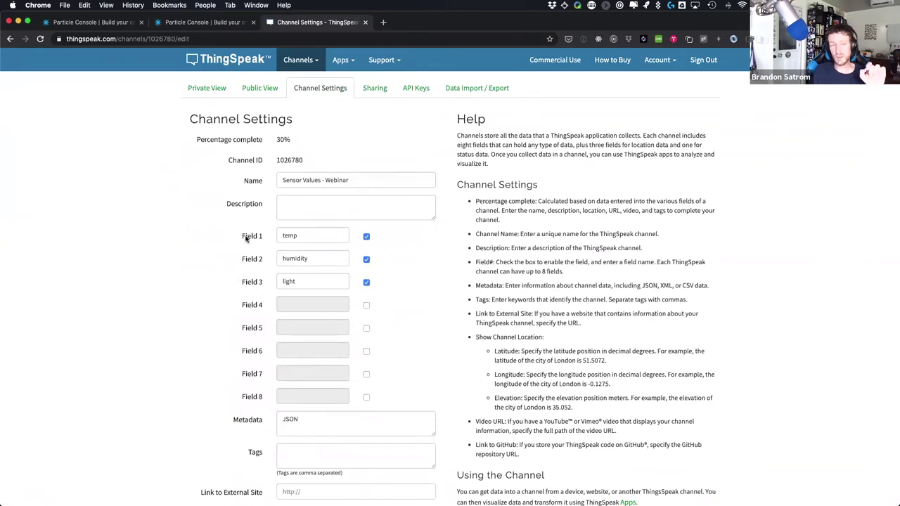
{"action": "left_click_drag", "start_coordinate": [243, 239], "coordinate": [263, 237]}
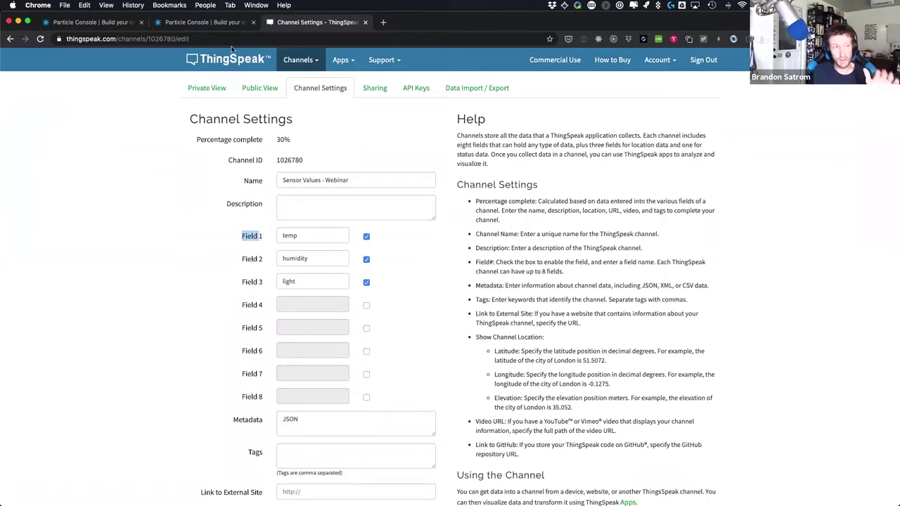
Name the three empty form fields in the Particle webhook field1, field2 and field3.
{"action": "left_click", "coordinate": [211, 22]}
{"action": "scroll", "coordinate": [157, 311], "scroll_direction": "down", "scroll_amount": 1}
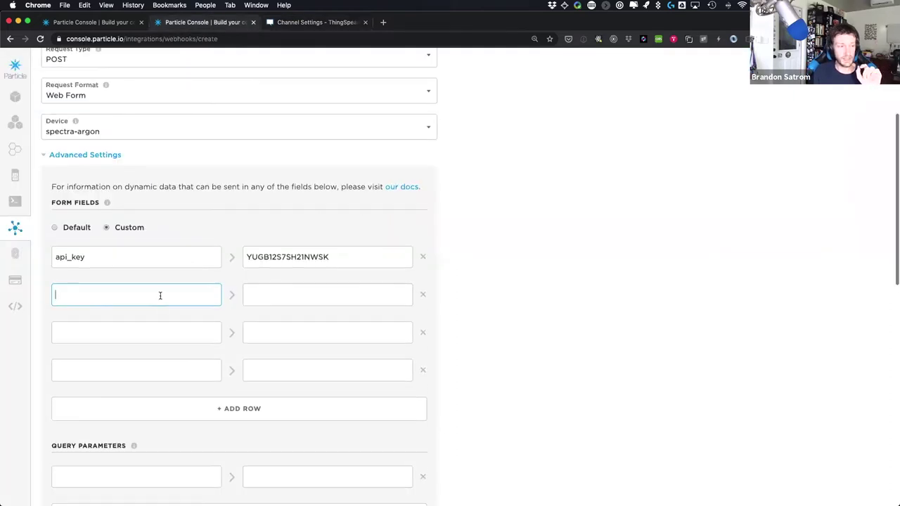
{"action": "type", "text": "field1"}
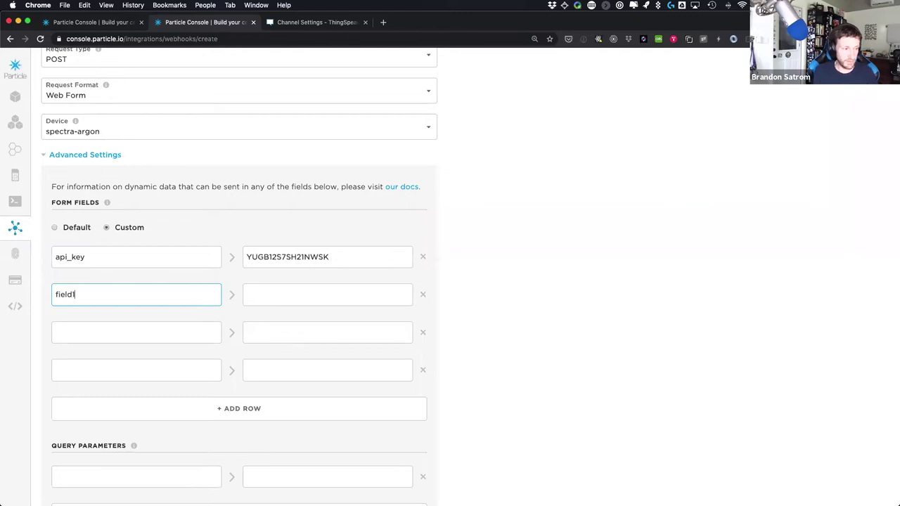
{"action": "key", "text": "Tab"}
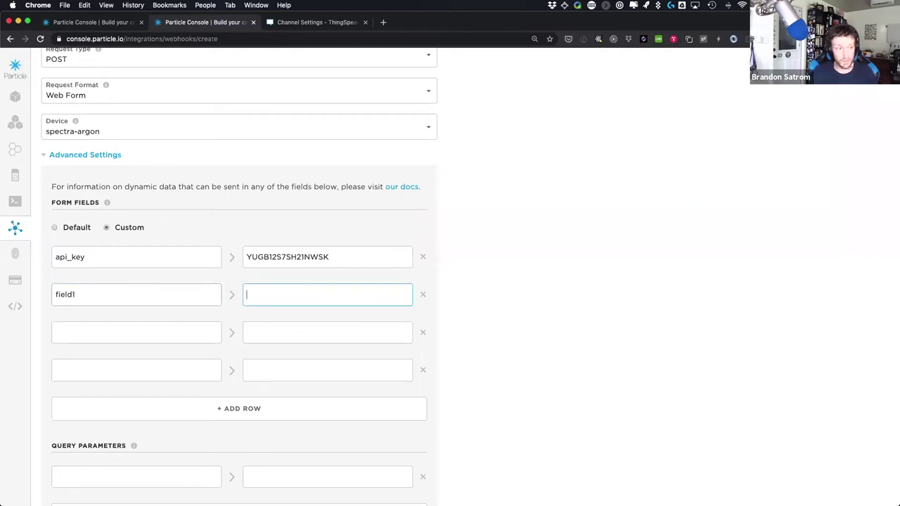
{"action": "double_click", "coordinate": [72, 294]}
{"action": "left_click", "coordinate": [76, 328]}
{"action": "type", "text": "field2"}
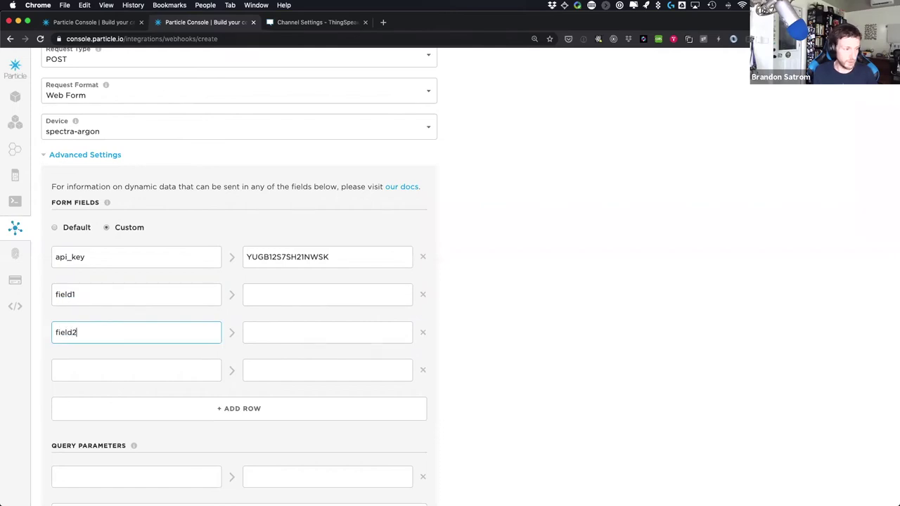
{"action": "left_click", "coordinate": [76, 364]}
{"action": "type", "text": "field3"}
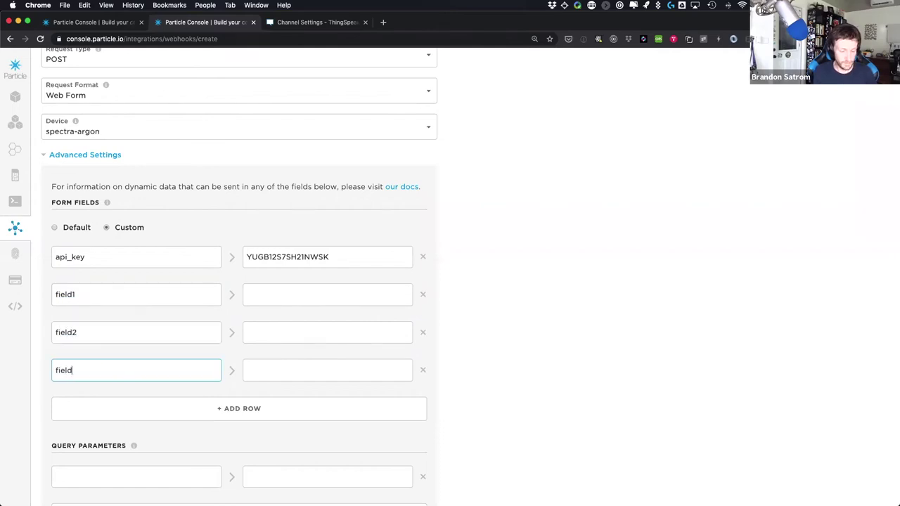
Check the field names in the device's env-vals event data and set the webhook's field1 value to {{{temp}}}.
{"action": "left_click", "coordinate": [317, 296]}
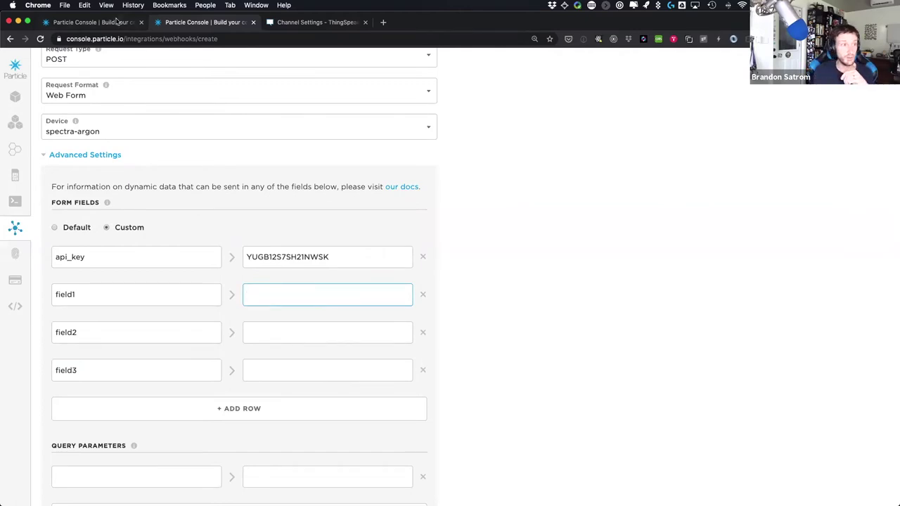
{"action": "key", "text": "ctrl+shift+Tab"}
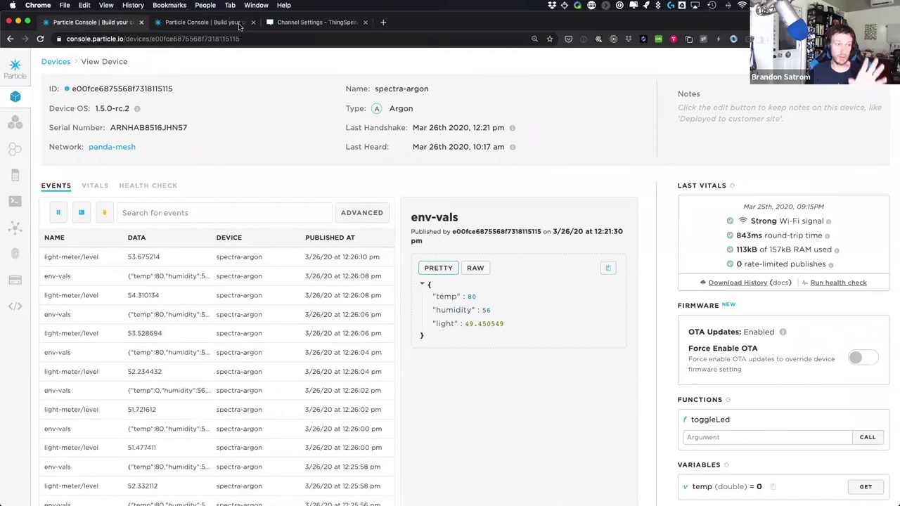
{"action": "left_click", "coordinate": [239, 25]}
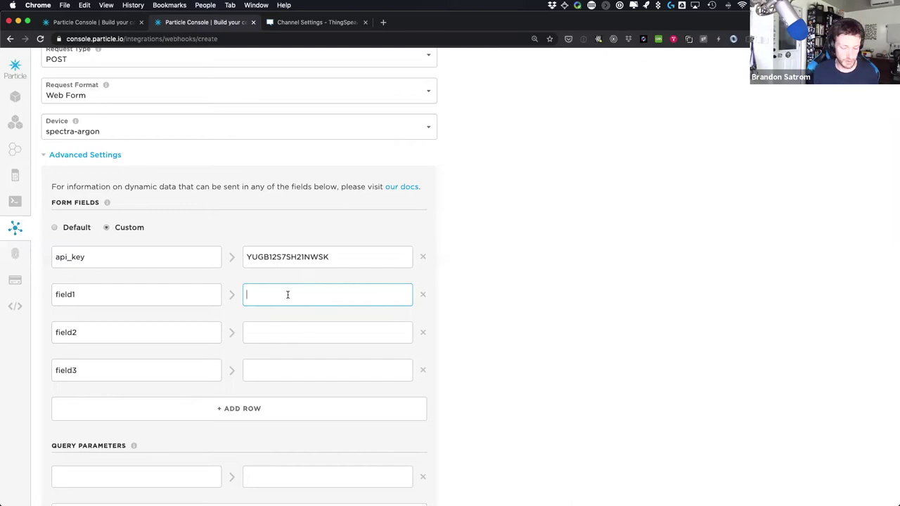
{"action": "type", "text": "{{{"}
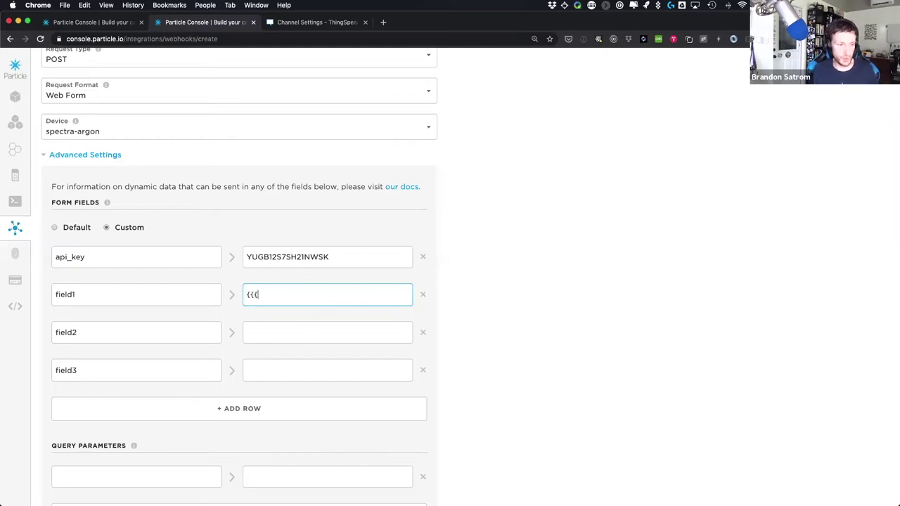
{"action": "type", "text": "}}}temp"}
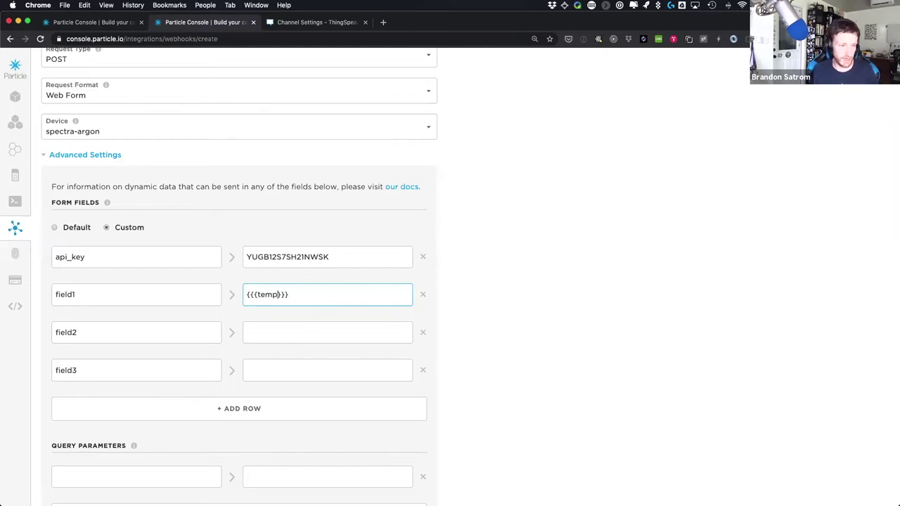
Recheck the env-vals event data, then set the webhook's field2 value to {{{humidity}}} and field3 value to {{{light}}}.
{"action": "left_click", "coordinate": [107, 21]}
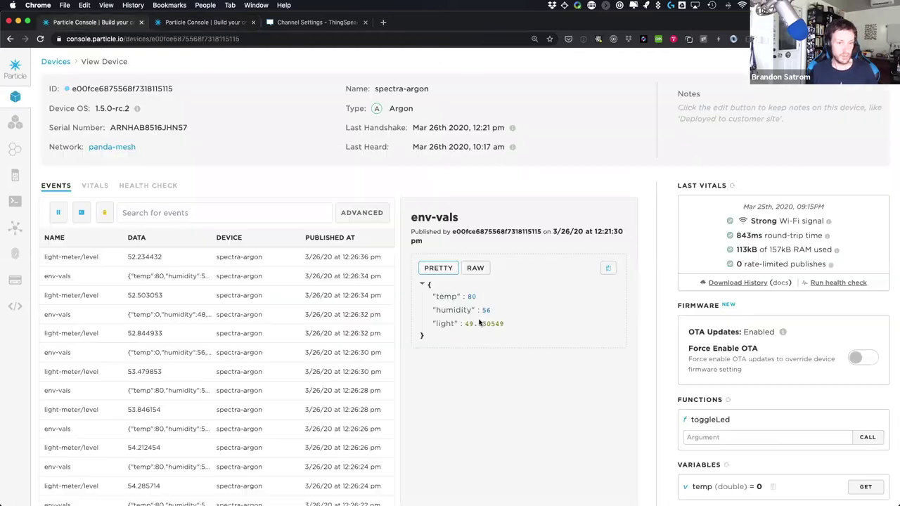
{"action": "left_click", "coordinate": [163, 22]}
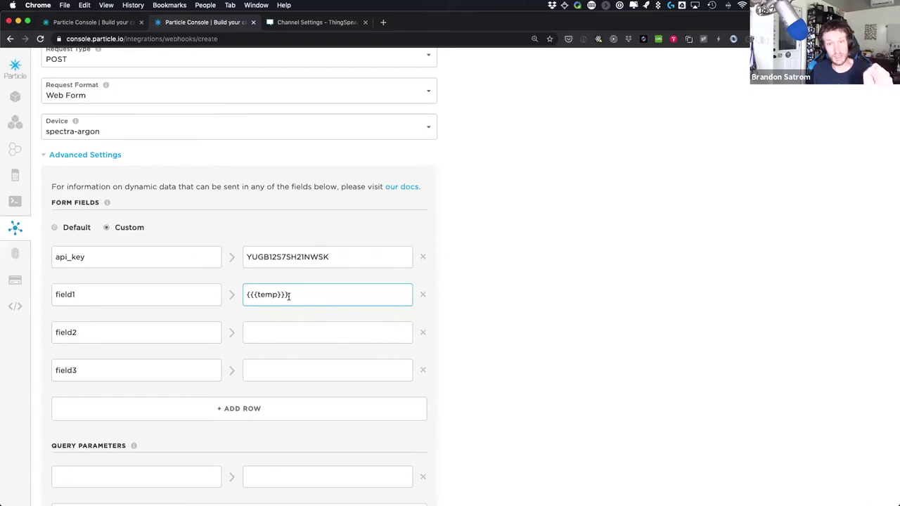
{"action": "left_click", "coordinate": [280, 331]}
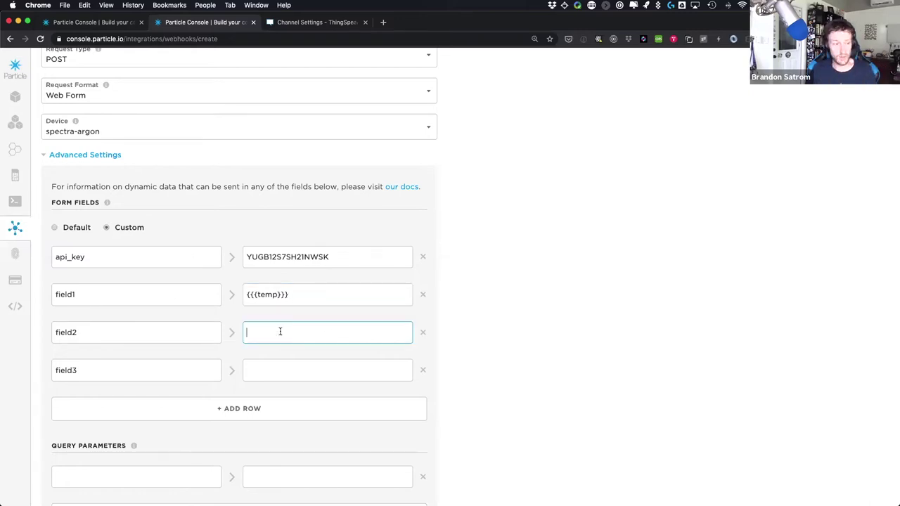
{"action": "type", "text": "{{{humi"}
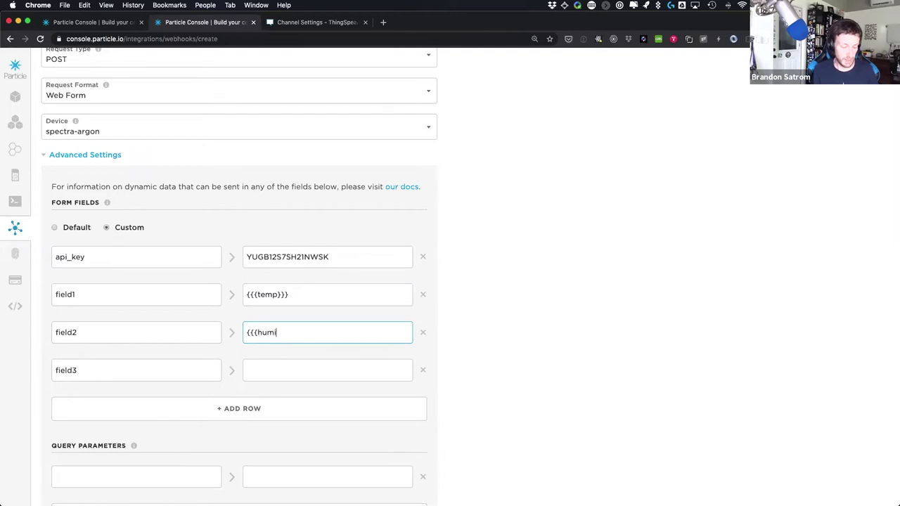
{"action": "type", "text": "dity}}}"}
{"action": "left_click", "coordinate": [265, 369]}
{"action": "type", "text": "{{{light}}}"}
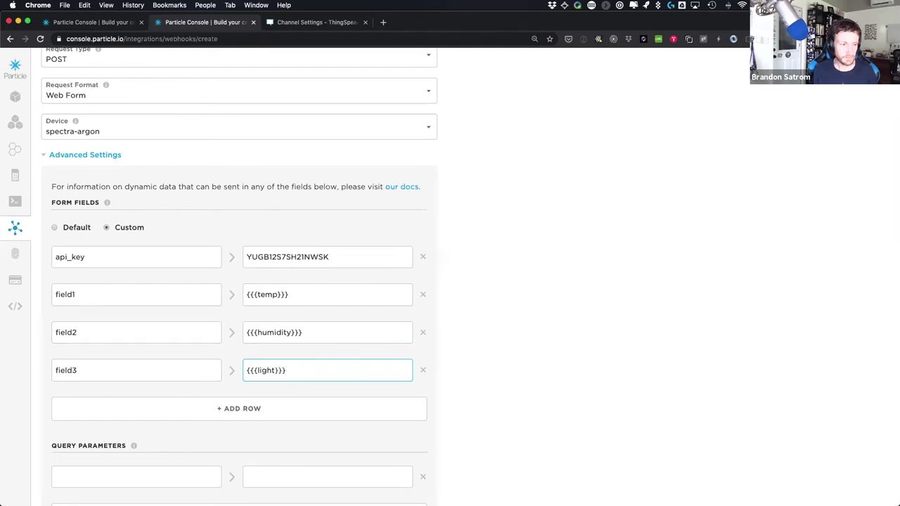
Create the webhook, leaving the remaining advanced settings at their defaults.
{"action": "scroll", "coordinate": [248, 316], "scroll_direction": "down", "scroll_amount": 7}
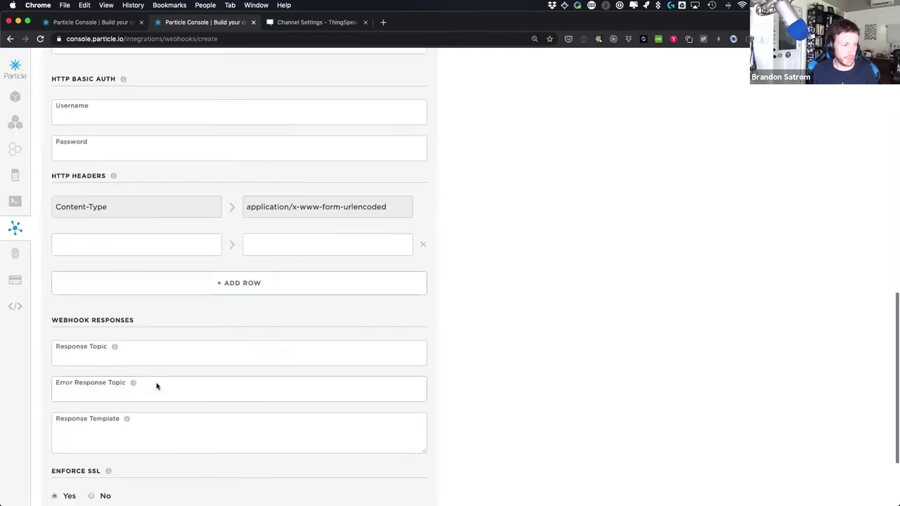
{"action": "scroll", "coordinate": [157, 386], "scroll_direction": "down", "scroll_amount": 3}
{"action": "left_click", "coordinate": [246, 436]}
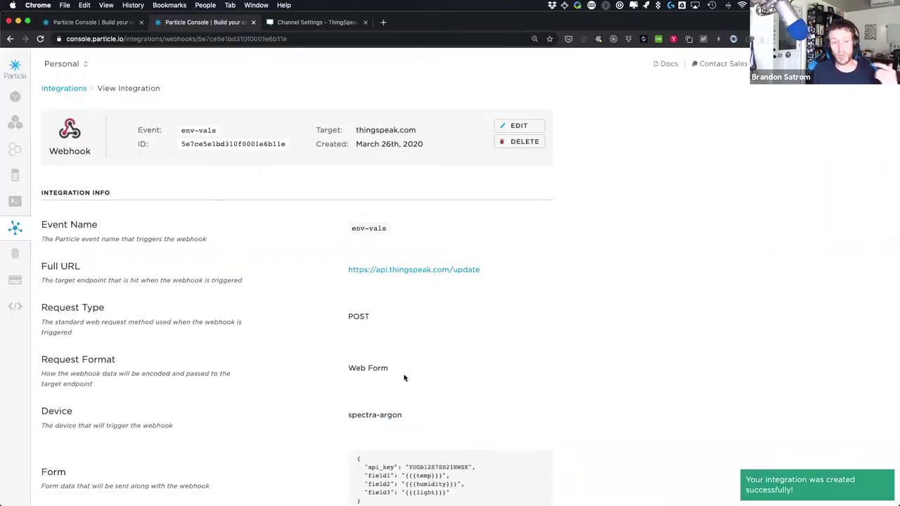
Reload the new integration's page and examine its history and the event, request and response of the most recent log entry.
{"action": "scroll", "coordinate": [318, 364], "scroll_direction": "down", "scroll_amount": 2}
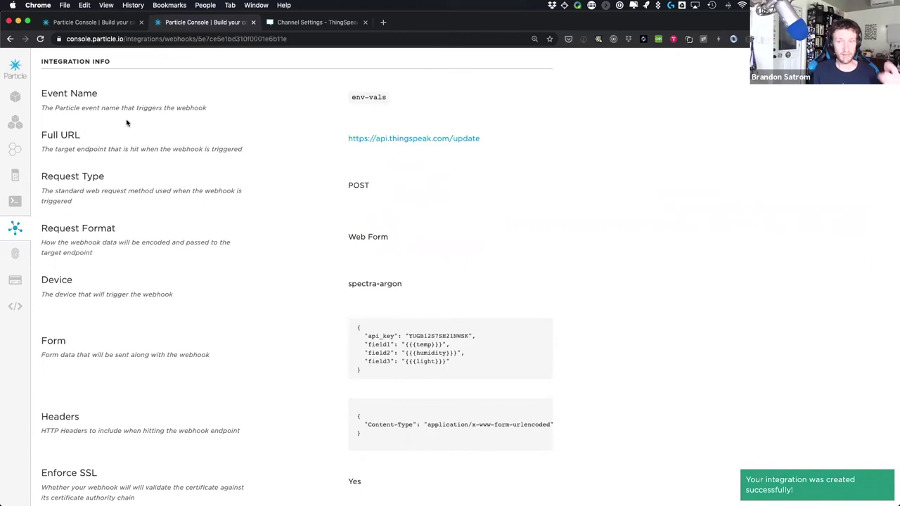
{"action": "left_click", "coordinate": [41, 39]}
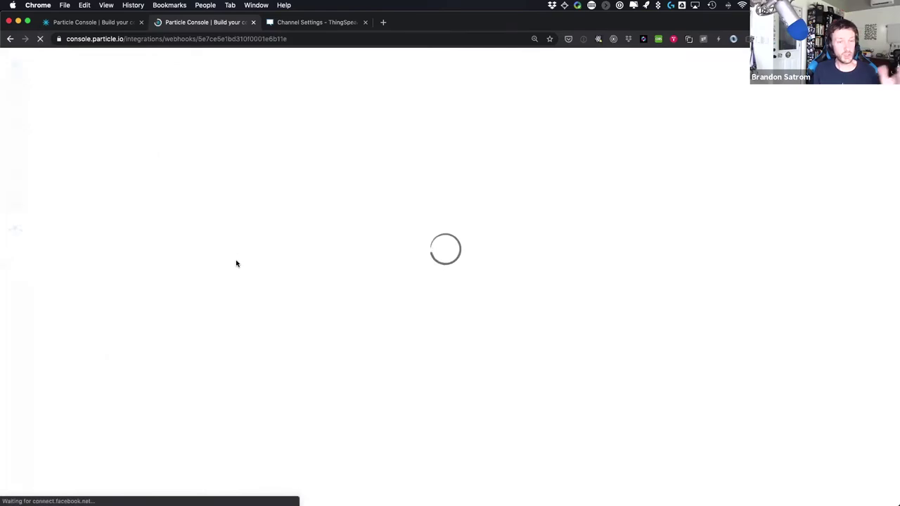
{"action": "scroll", "coordinate": [237, 263], "scroll_direction": "down", "scroll_amount": 5}
{"action": "scroll", "coordinate": [236, 264], "scroll_direction": "down", "scroll_amount": 8}
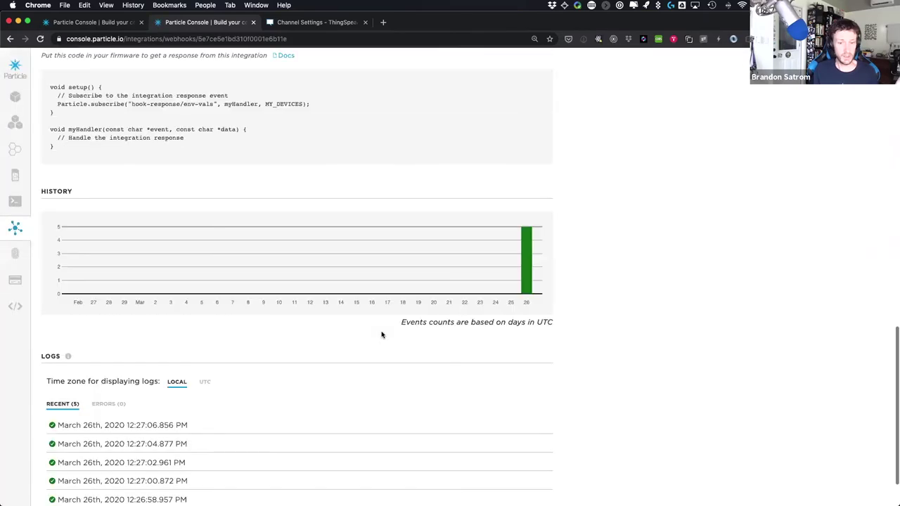
{"action": "scroll", "coordinate": [90, 366], "scroll_direction": "down", "scroll_amount": 2}
{"action": "left_click", "coordinate": [150, 368]}
{"action": "scroll", "coordinate": [152, 340], "scroll_direction": "down", "scroll_amount": 5}
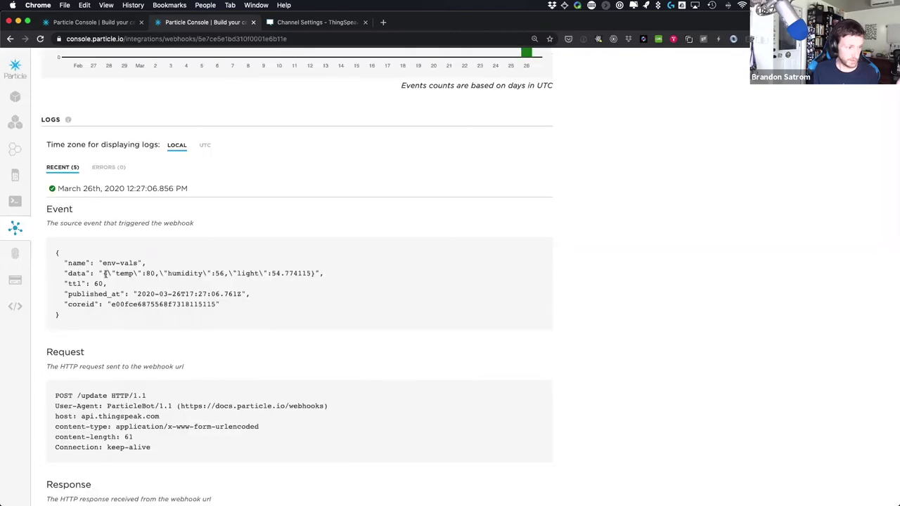
{"action": "scroll", "coordinate": [75, 376], "scroll_direction": "down", "scroll_amount": 2}
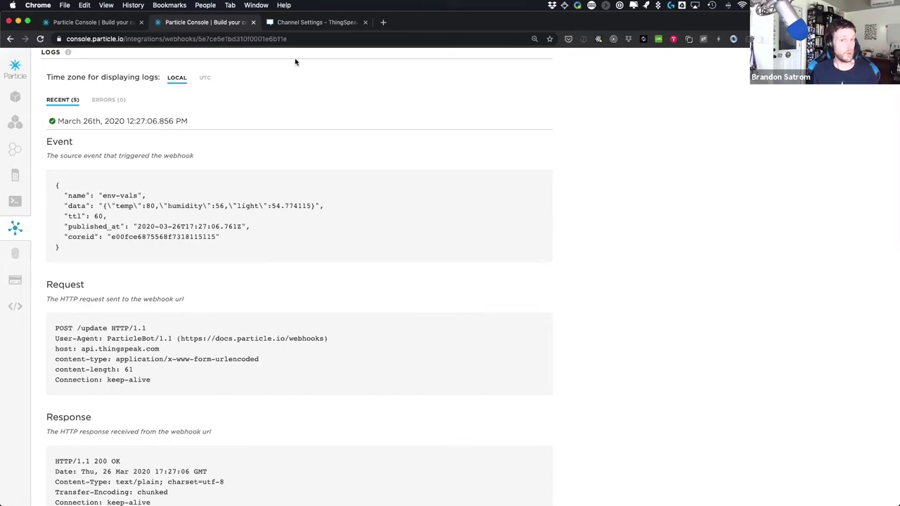
Switch to ThingSpeak and examine the field charts in the channel's Private View for incoming temp, humidity and light data.
{"action": "left_click", "coordinate": [313, 26]}
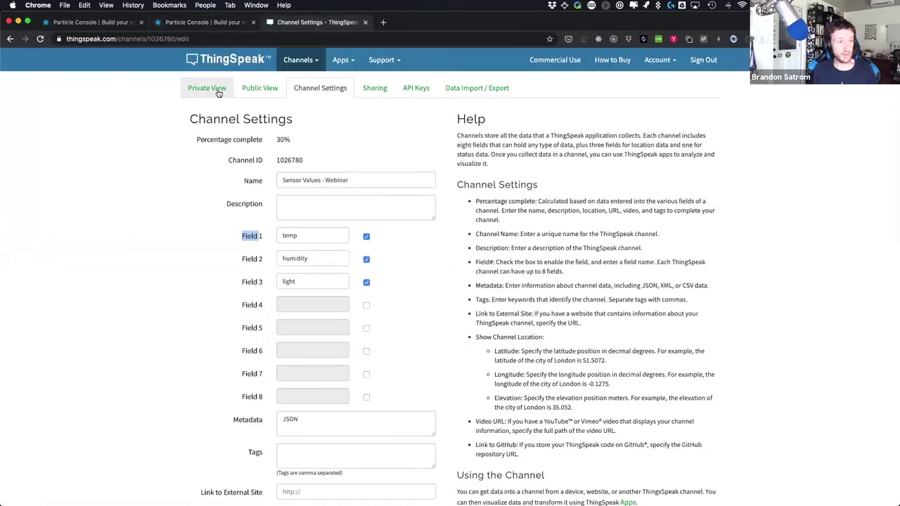
{"action": "left_click", "coordinate": [217, 90]}
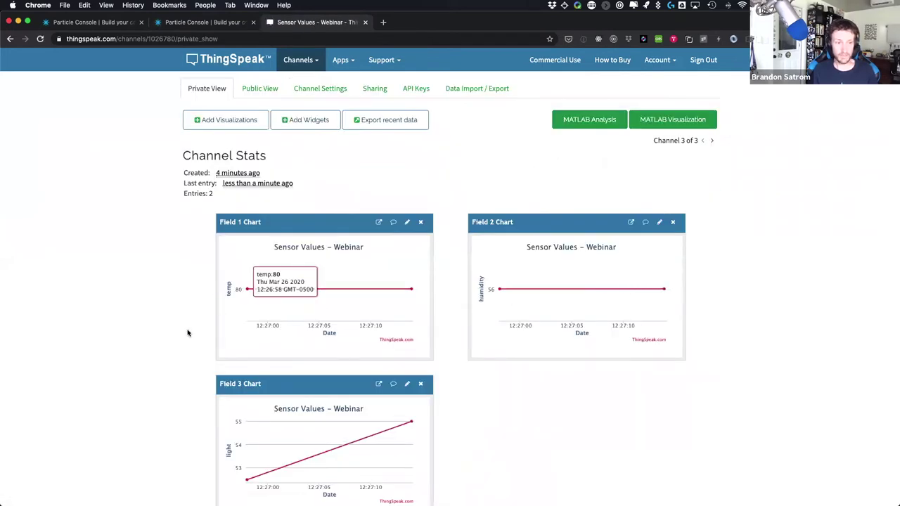
{"action": "scroll", "coordinate": [187, 331], "scroll_direction": "up", "scroll_amount": 2}
{"action": "scroll", "coordinate": [187, 332], "scroll_direction": "up", "scroll_amount": 1}
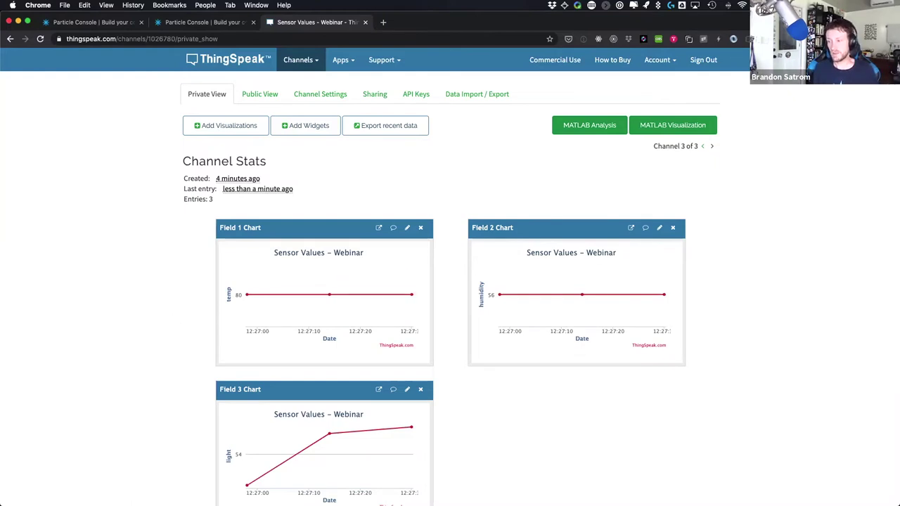
{"action": "scroll", "coordinate": [331, 267], "scroll_direction": "down", "scroll_amount": 1}
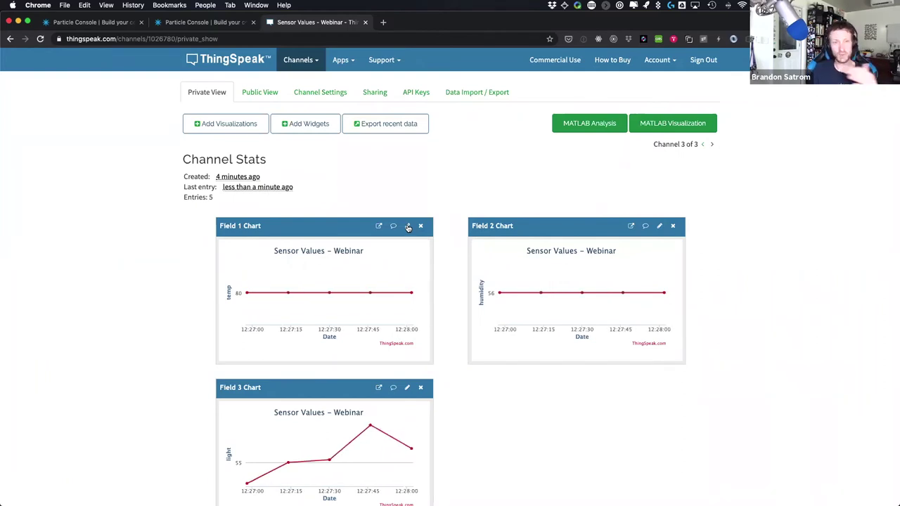
Give the Field 1 chart the title Temperature, the color #00aeef and the spline type, and save its options.
{"action": "left_click", "coordinate": [408, 226]}
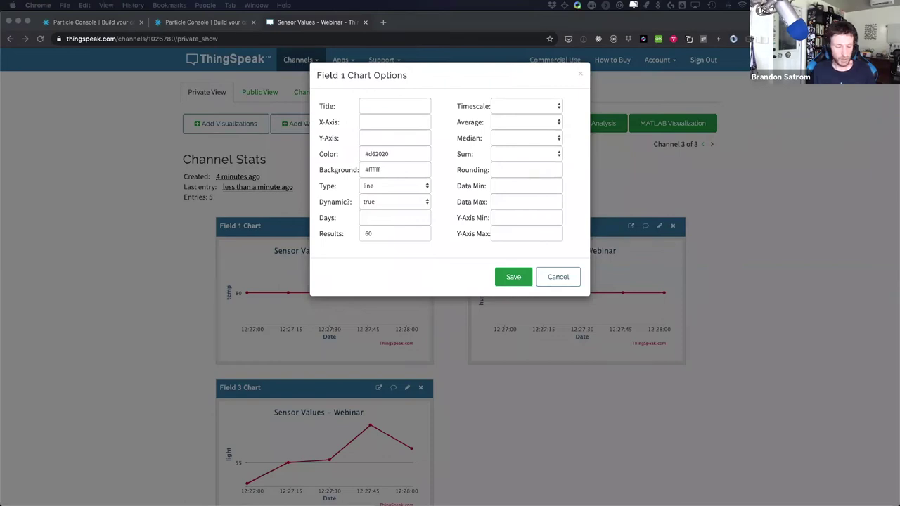
{"action": "left_click", "coordinate": [369, 107]}
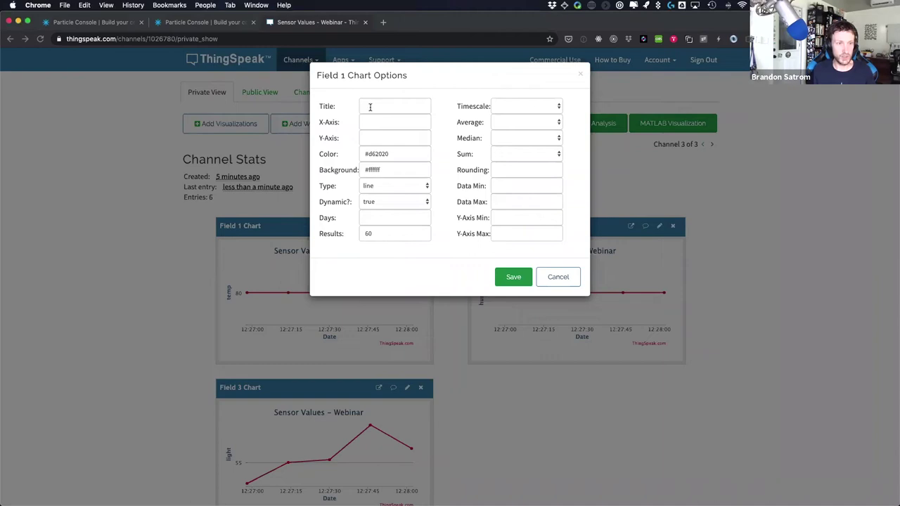
{"action": "type", "text": "Temop"}
{"action": "type", "text": "per"}
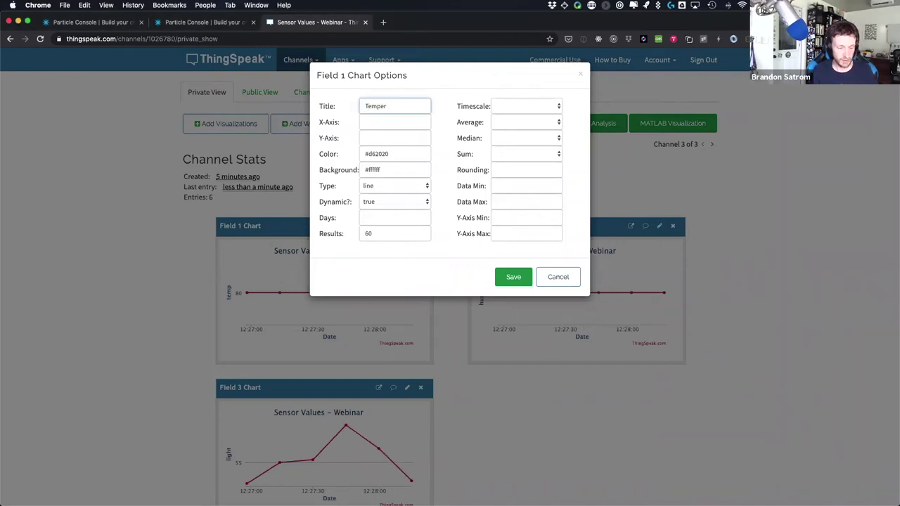
{"action": "type", "text": "ature"}
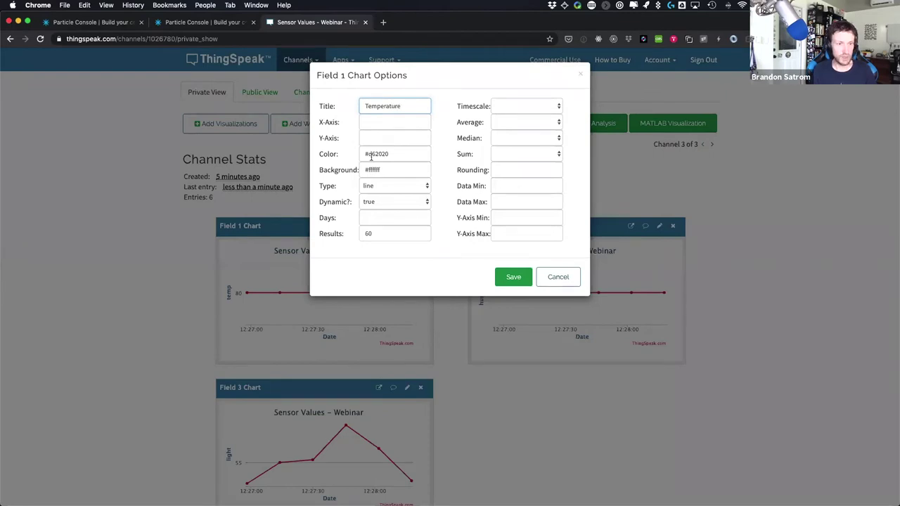
{"action": "triple_click", "coordinate": [371, 156]}
{"action": "type", "text": "#00aeef"}
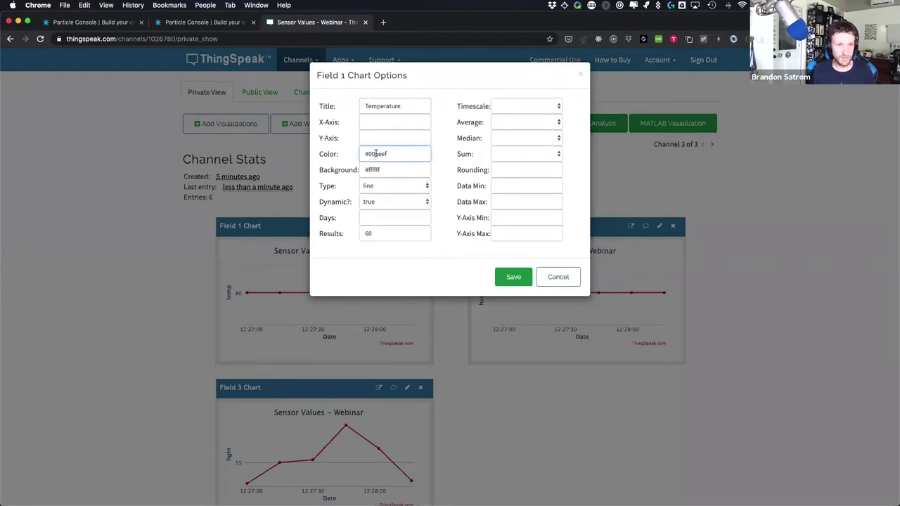
{"action": "left_click", "coordinate": [380, 186]}
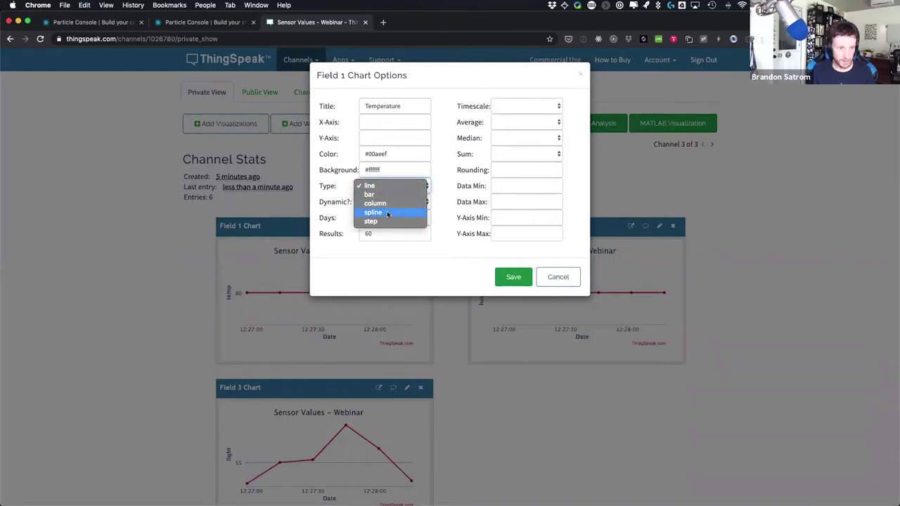
{"action": "left_click", "coordinate": [380, 213]}
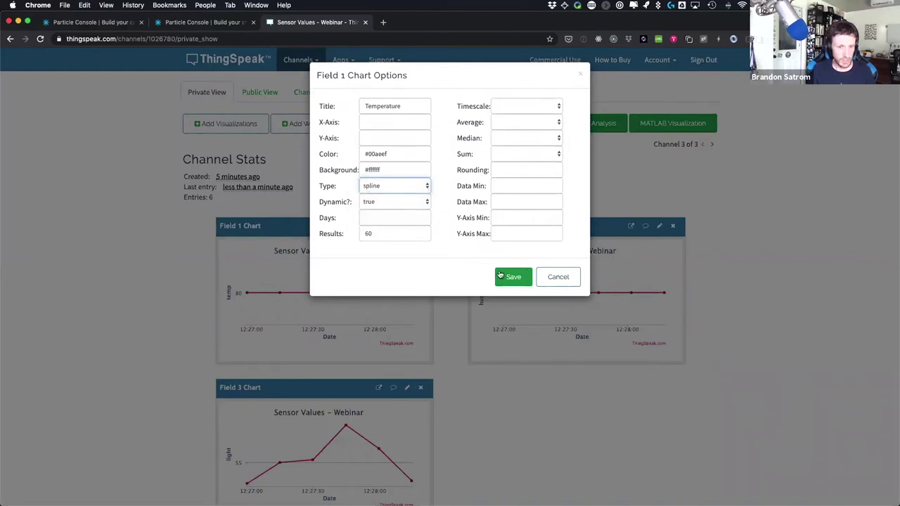
{"action": "left_click", "coordinate": [511, 276]}
{"action": "mouse_move", "coordinate": [307, 290]}
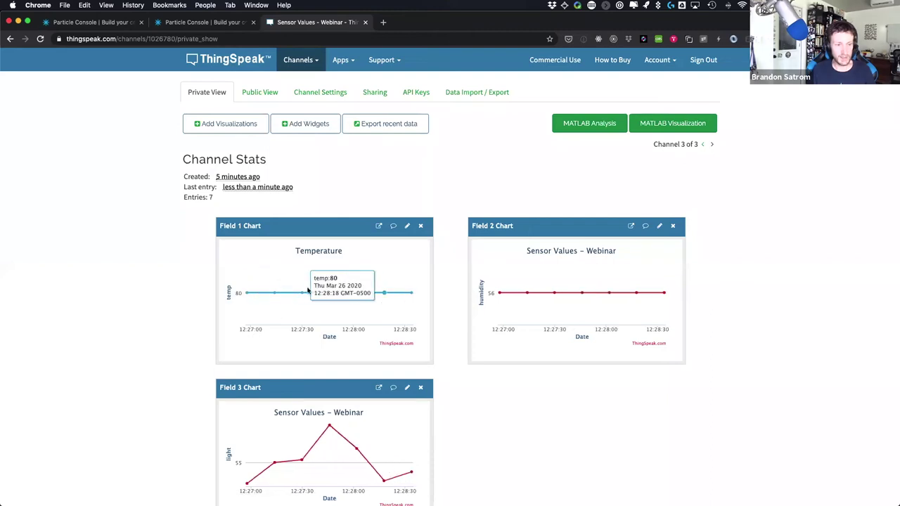
Give the Field 2 chart the title Humidity, the color #00aeef and the spline type, and save its options.
{"action": "left_click", "coordinate": [659, 226]}
{"action": "left_click", "coordinate": [391, 107]}
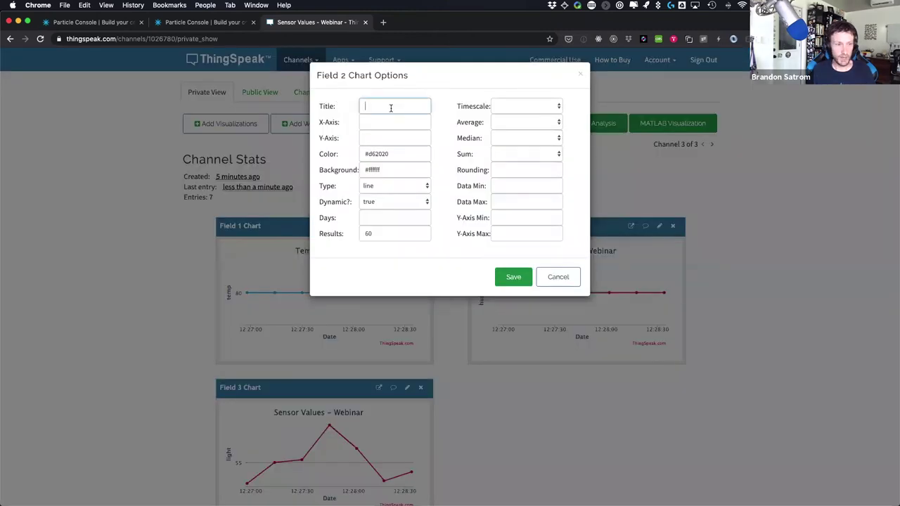
{"action": "type", "text": "Humidity"}
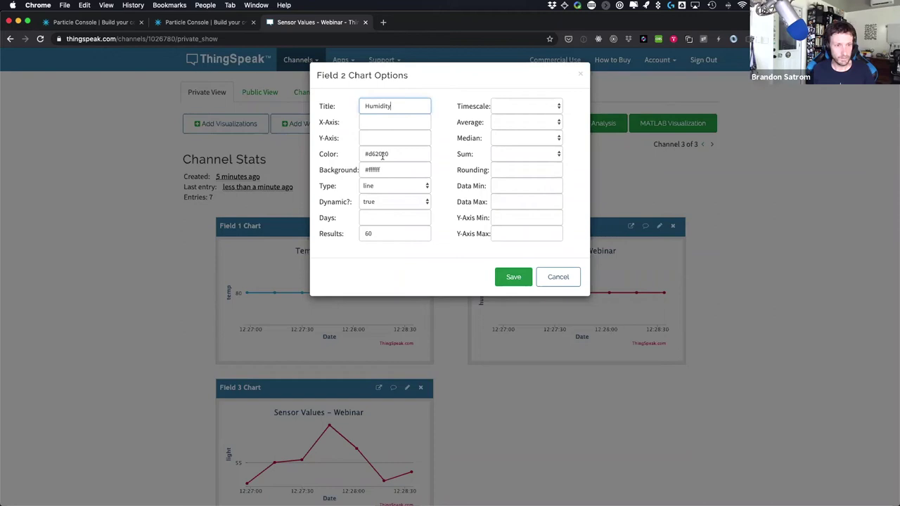
{"action": "triple_click", "coordinate": [383, 154]}
{"action": "type", "text": "#00aeef"}
{"action": "left_click", "coordinate": [391, 191]}
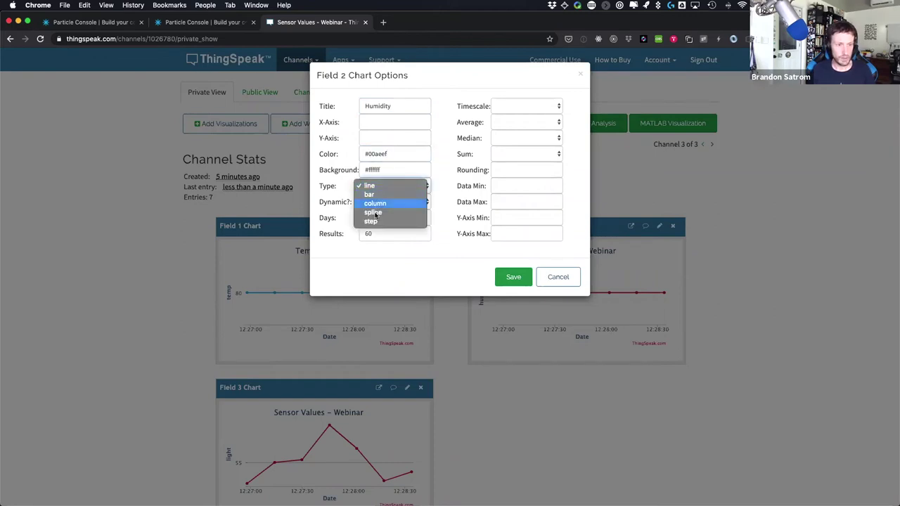
{"action": "key", "text": "Return"}
{"action": "left_click", "coordinate": [513, 276]}
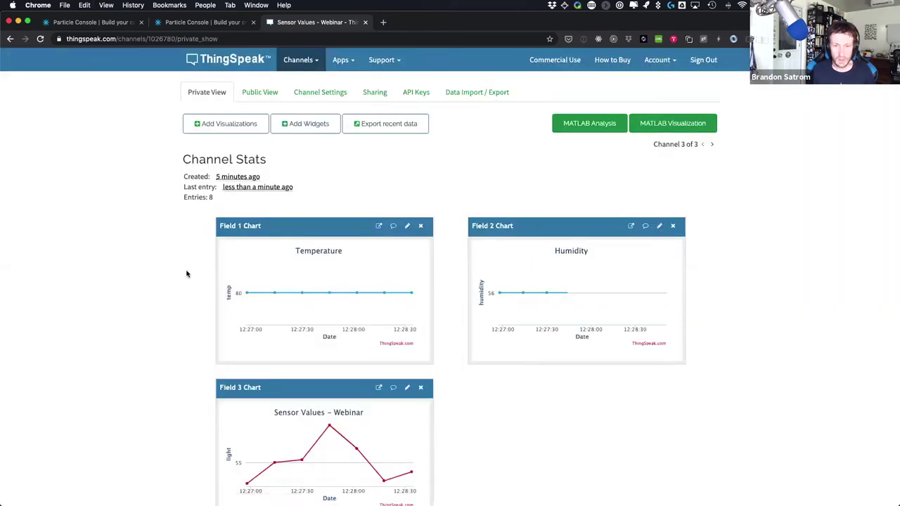
Give the Field 3 chart the title Light, the color #00aeef and the step type, and save its options.
{"action": "scroll", "coordinate": [416, 398], "scroll_direction": "down", "scroll_amount": 1}
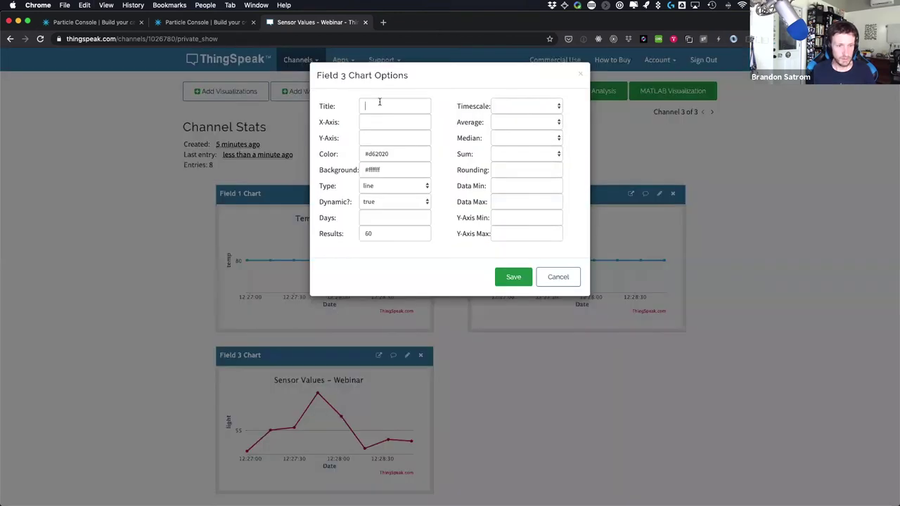
{"action": "left_click", "coordinate": [379, 102]}
{"action": "type", "text": "Light"}
{"action": "triple_click", "coordinate": [376, 153]}
{"action": "type", "text": "#00aeef"}
{"action": "left_click", "coordinate": [412, 185]}
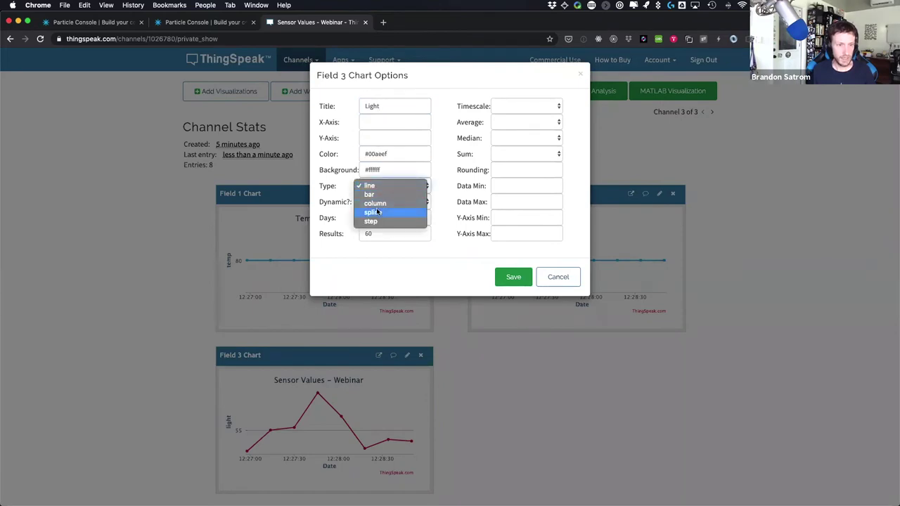
{"action": "key", "text": "Return"}
{"action": "left_click", "coordinate": [526, 278]}
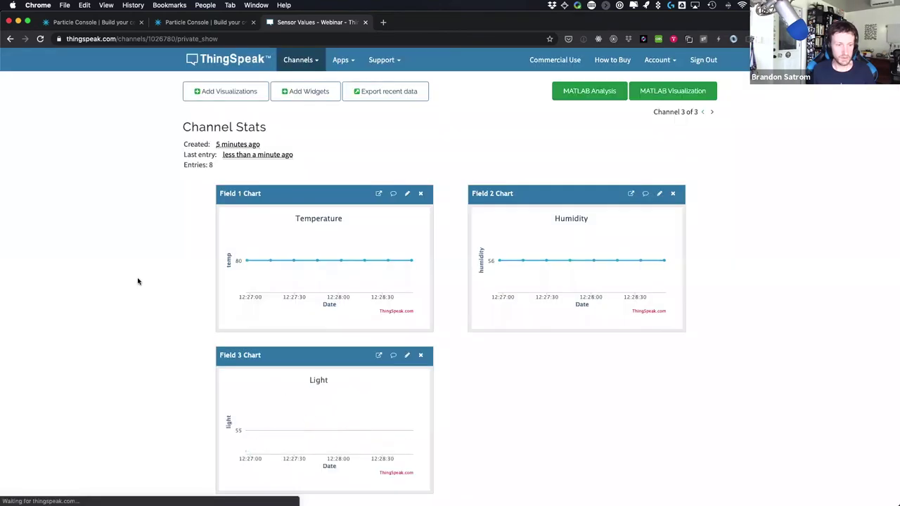
Examine the restyled Temperature, Humidity and Light charts as new channel entries arrive.
{"action": "scroll", "coordinate": [163, 276], "scroll_direction": "down", "scroll_amount": 1}
{"action": "scroll", "coordinate": [163, 276], "scroll_direction": "up", "scroll_amount": 1}
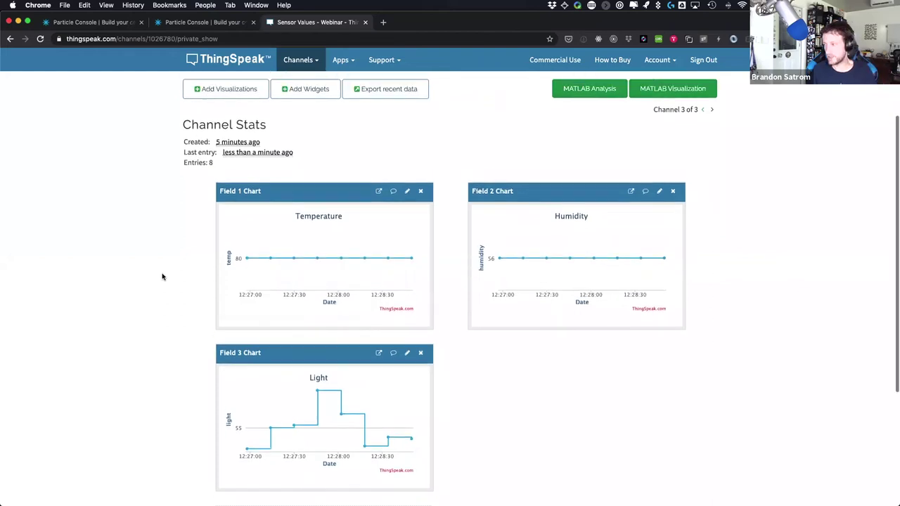
{"action": "scroll", "coordinate": [161, 274], "scroll_direction": "down", "scroll_amount": 1}
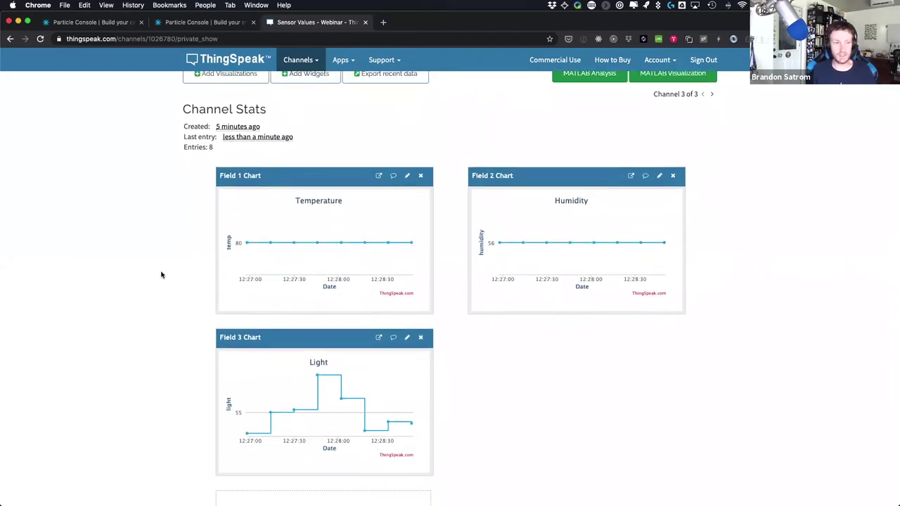
{"action": "scroll", "coordinate": [167, 281], "scroll_direction": "up", "scroll_amount": 4}
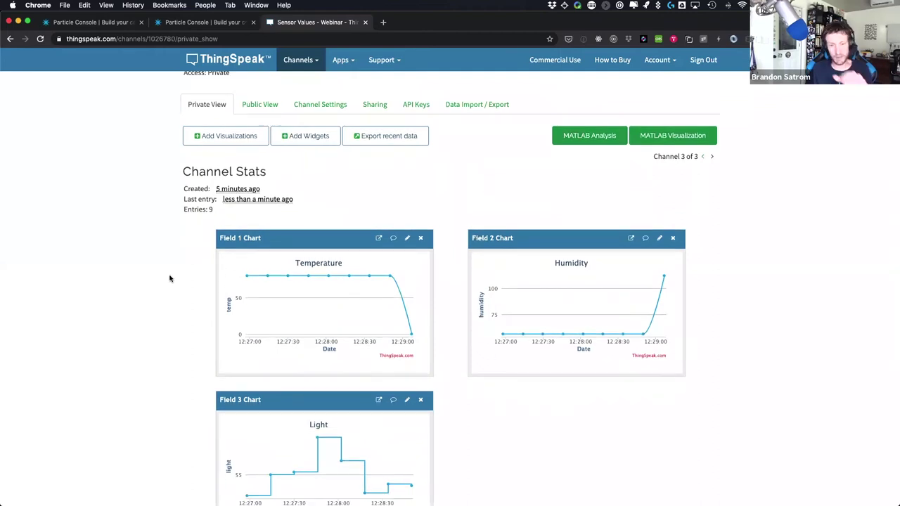
{"action": "scroll", "coordinate": [262, 295], "scroll_direction": "down", "scroll_amount": 1}
{"action": "scroll", "coordinate": [262, 295], "scroll_direction": "up", "scroll_amount": 1}
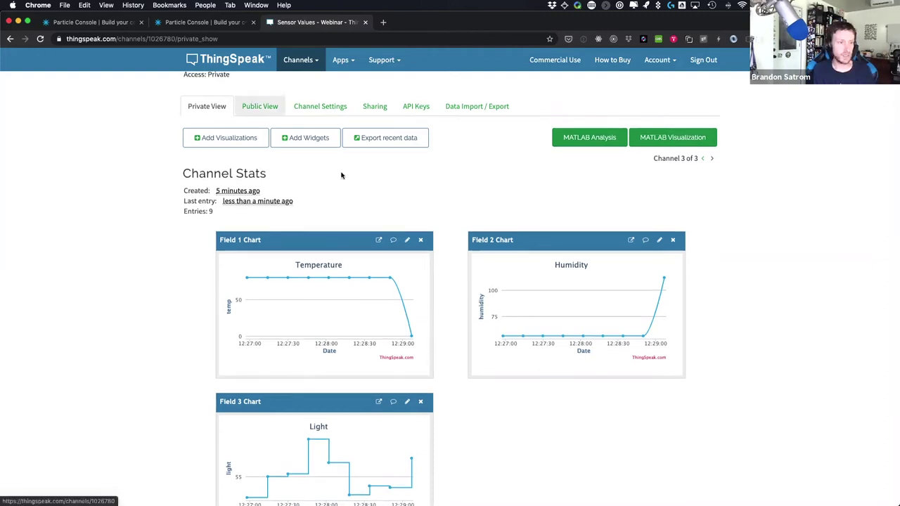
{"action": "scroll", "coordinate": [320, 176], "scroll_direction": "down", "scroll_amount": 1}
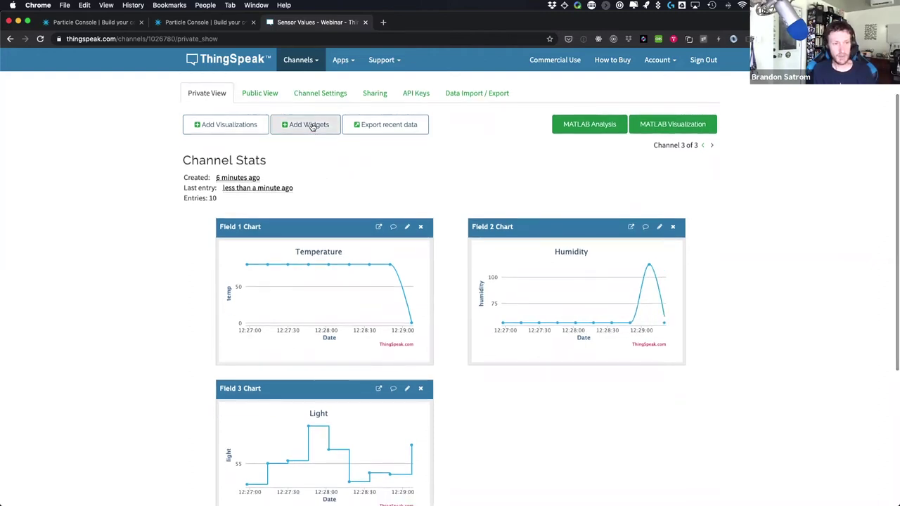
Set up a new Gauge widget named Current_Temp for Field 1 with a maximum of 110.
{"action": "left_click", "coordinate": [311, 126]}
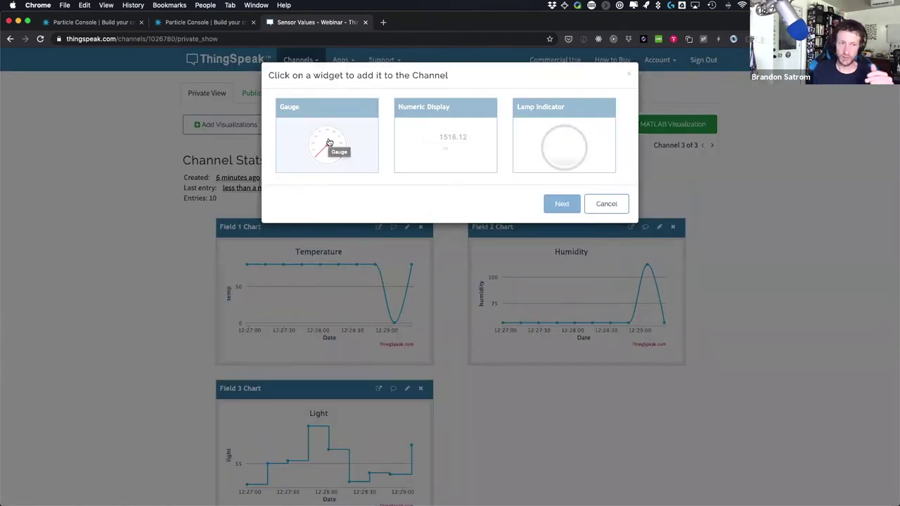
{"action": "left_click", "coordinate": [329, 143]}
{"action": "left_click", "coordinate": [562, 204]}
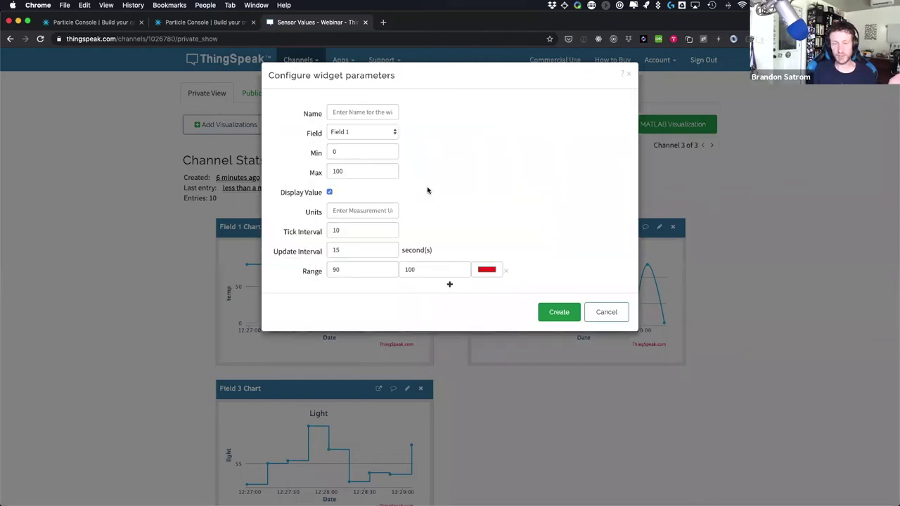
{"action": "left_click", "coordinate": [358, 113]}
{"action": "type", "text": "Current_Temp"}
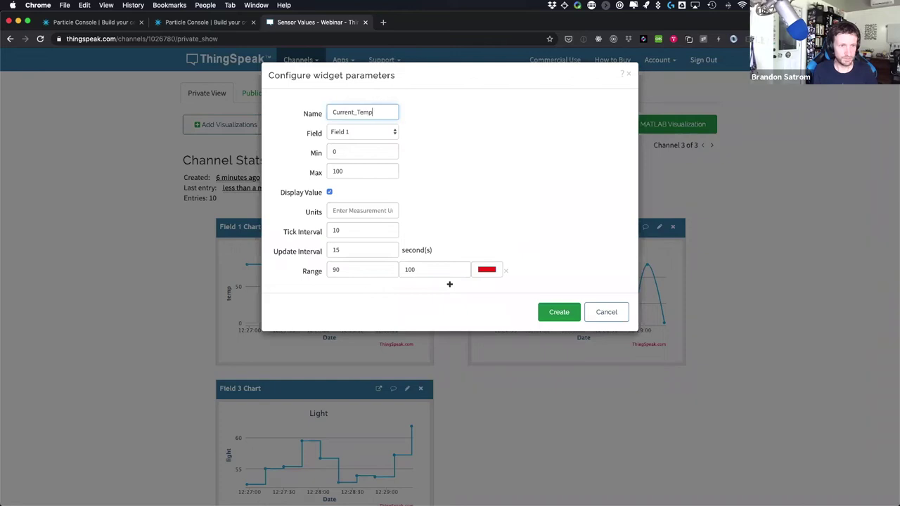
{"action": "left_click", "coordinate": [365, 133]}
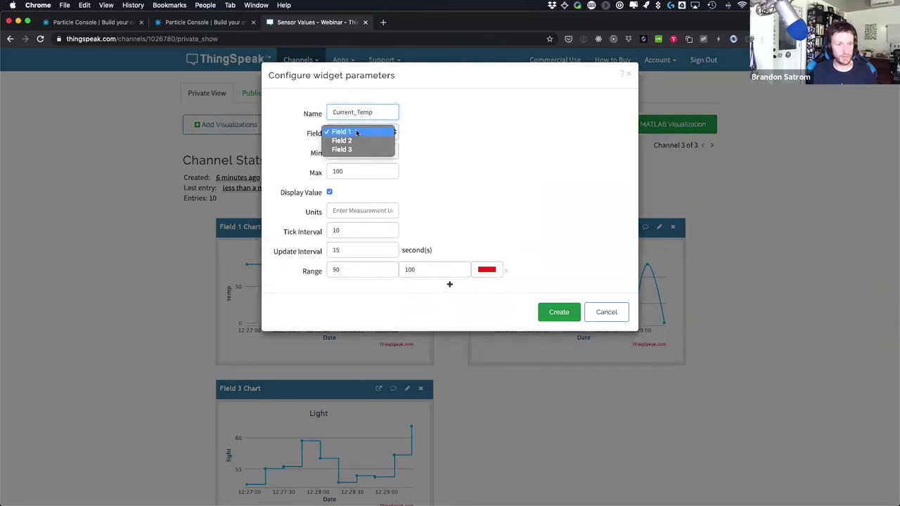
{"action": "left_click", "coordinate": [350, 133]}
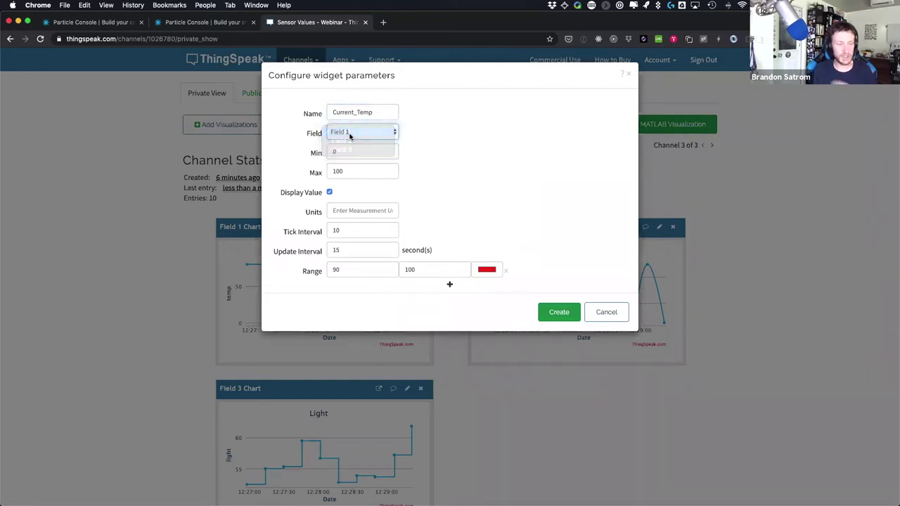
{"action": "double_click", "coordinate": [338, 171]}
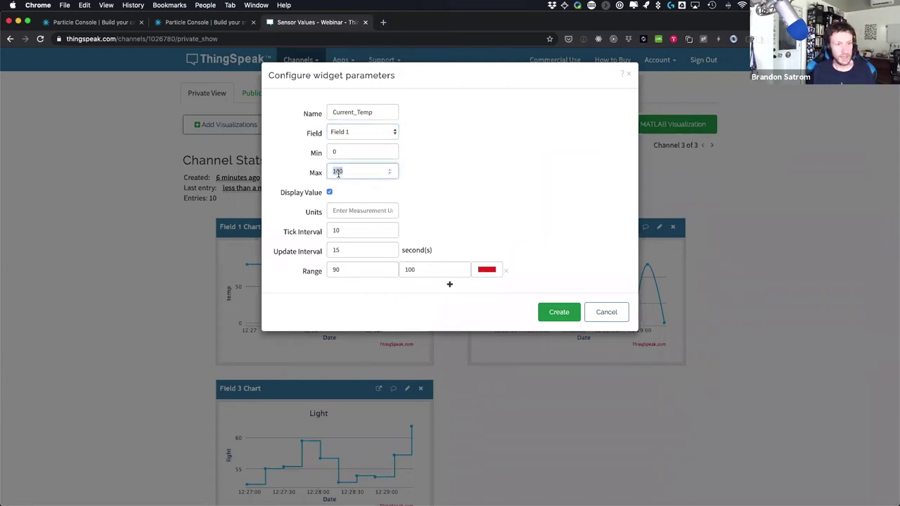
{"action": "type", "text": "11"}
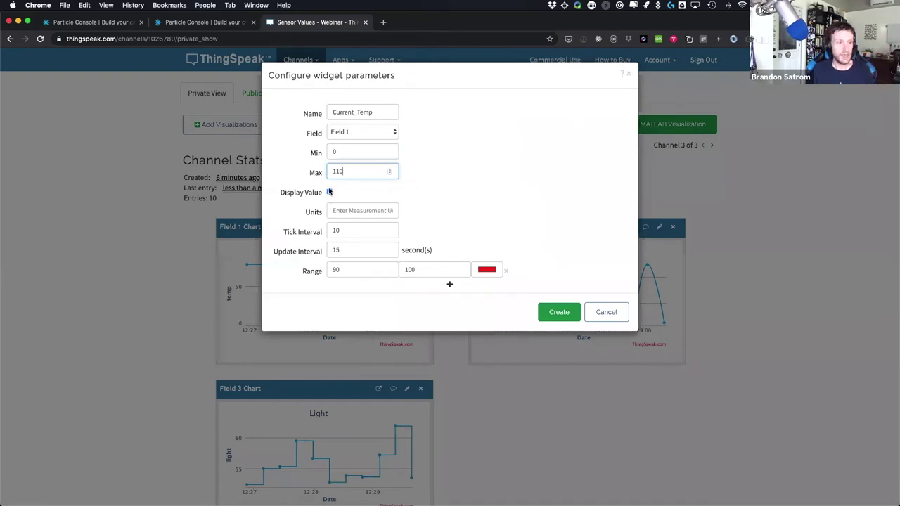
{"action": "left_click", "coordinate": [442, 211]}
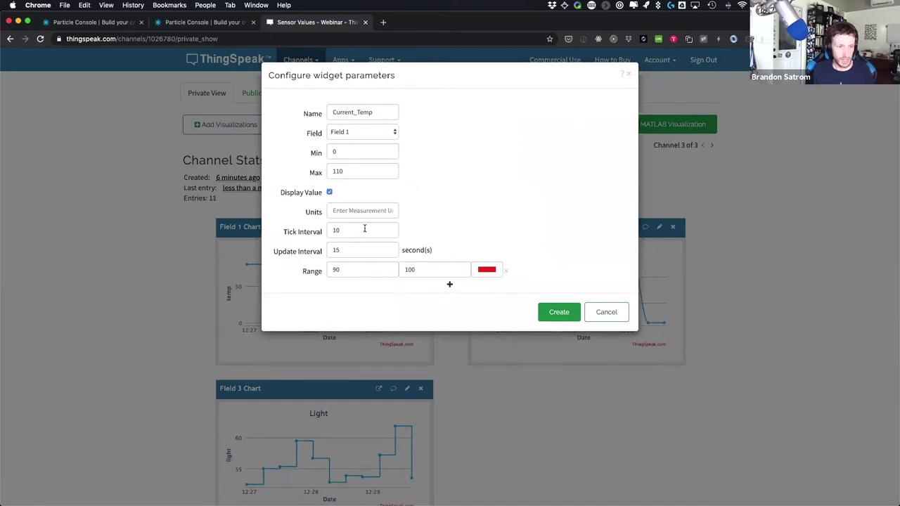
Add two more color ranges to the gauge and set the red range's upper limit to 110.
{"action": "left_click", "coordinate": [450, 285]}
{"action": "left_click", "coordinate": [450, 303]}
{"action": "left_click", "coordinate": [338, 270]}
{"action": "double_click", "coordinate": [409, 270]}
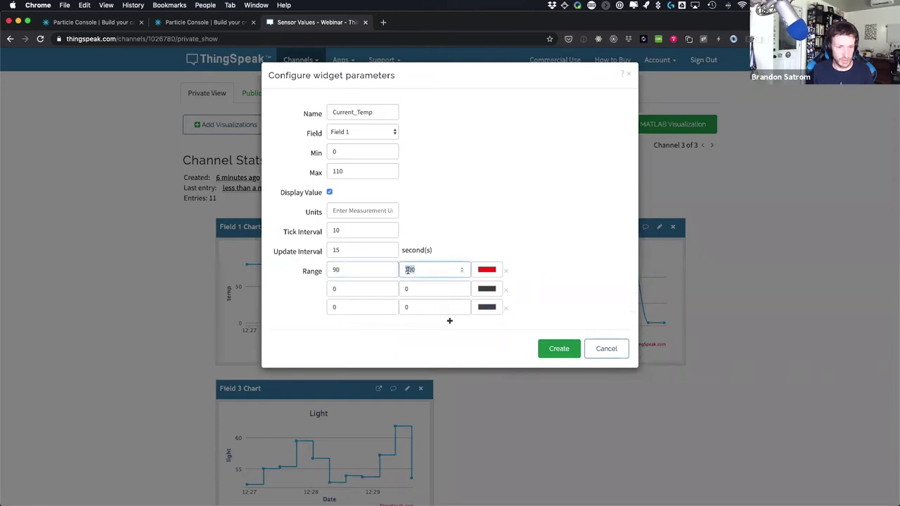
{"action": "type", "text": "110"}
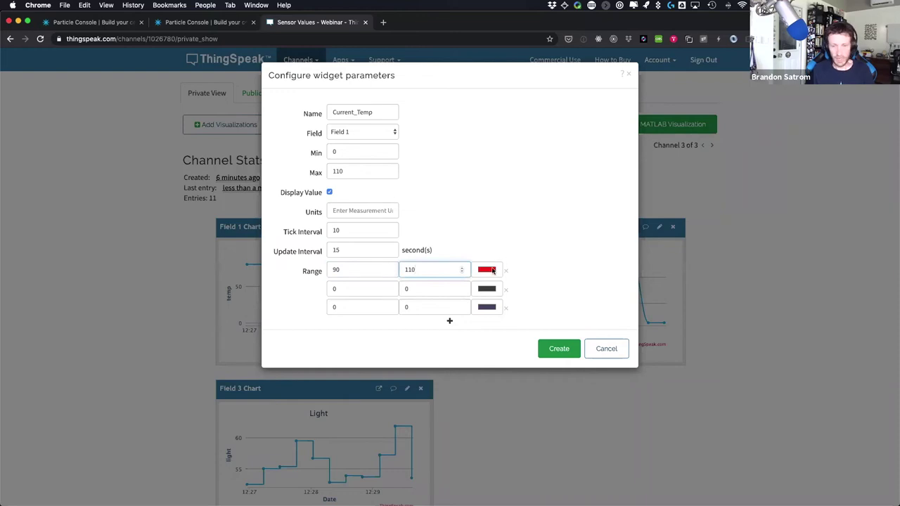
Color the gauge's second range Blue and have it cover 0 to 40.
{"action": "left_click", "coordinate": [366, 288]}
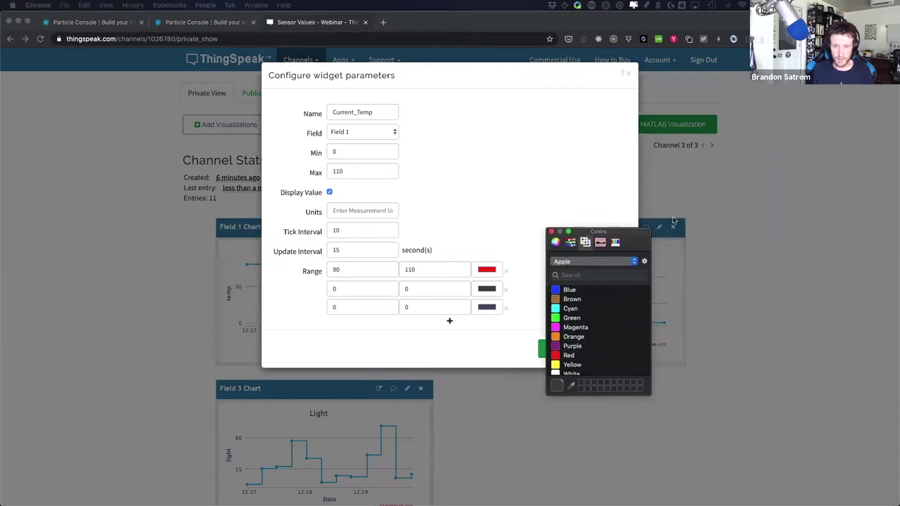
{"action": "left_click", "coordinate": [617, 275]}
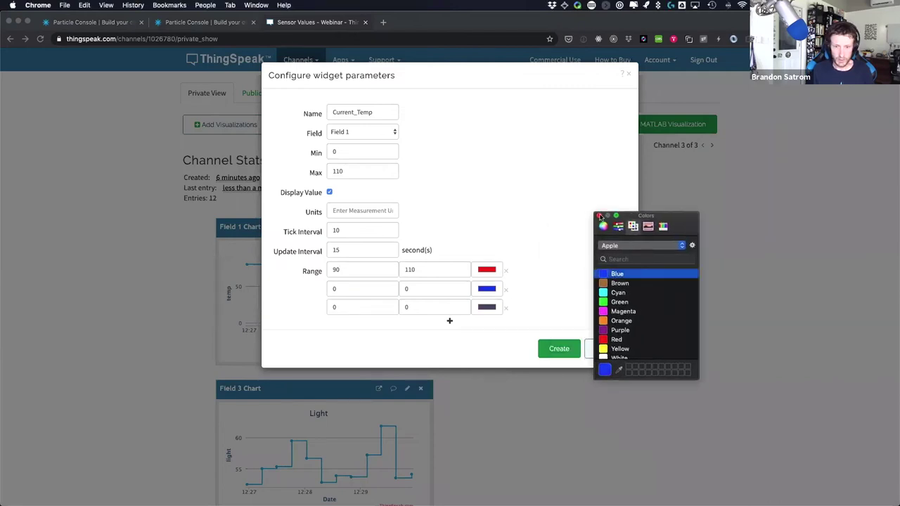
{"action": "left_click", "coordinate": [371, 291]}
{"action": "left_click", "coordinate": [347, 288]}
{"action": "double_click", "coordinate": [348, 287]}
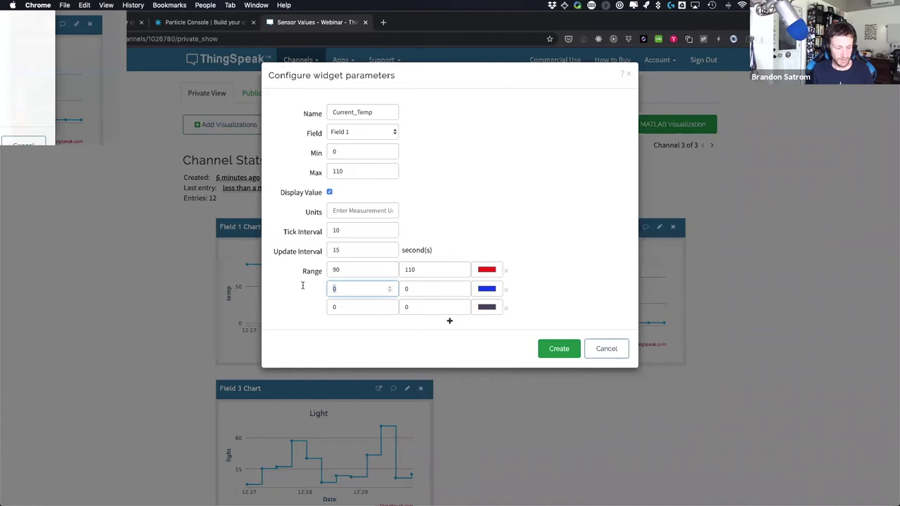
{"action": "key", "text": "Tab"}
{"action": "type", "text": "40"}
Color the gauge's third range Green, have it cover 41 to 89, and create the widget.
{"action": "left_click", "coordinate": [488, 307]}
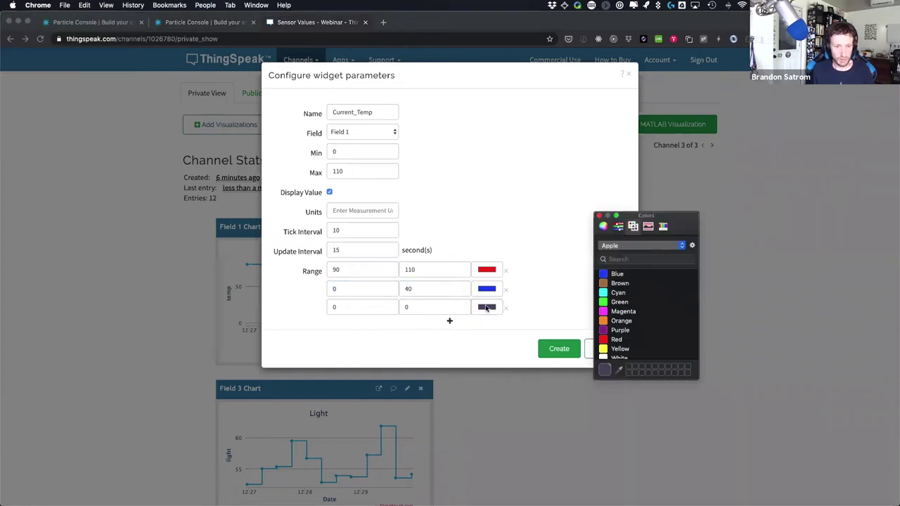
{"action": "left_click", "coordinate": [610, 302]}
{"action": "double_click", "coordinate": [342, 308]}
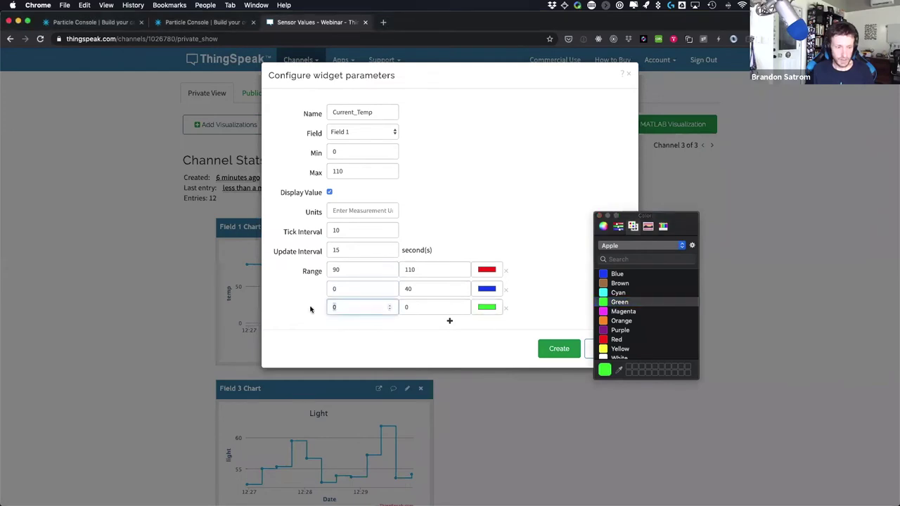
{"action": "type", "text": "41"}
{"action": "key", "text": "Tab"}
{"action": "type", "text": "8"}
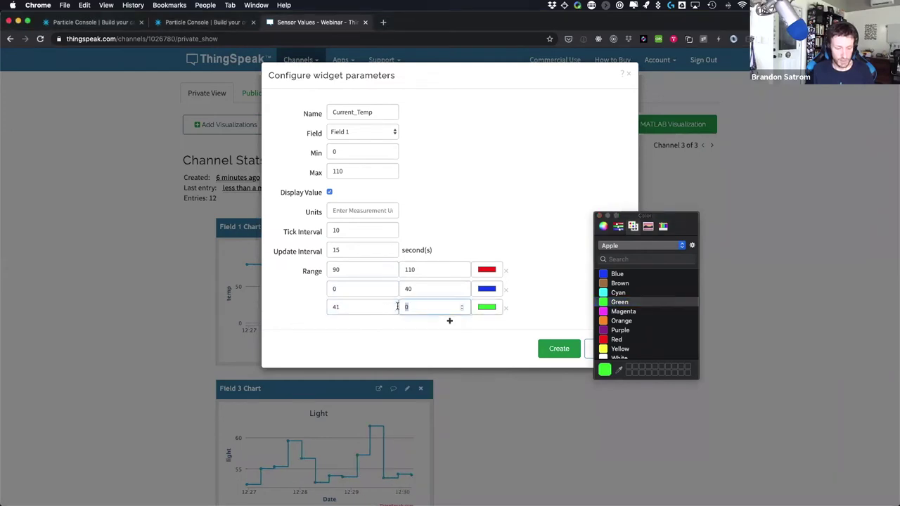
{"action": "type", "text": "9"}
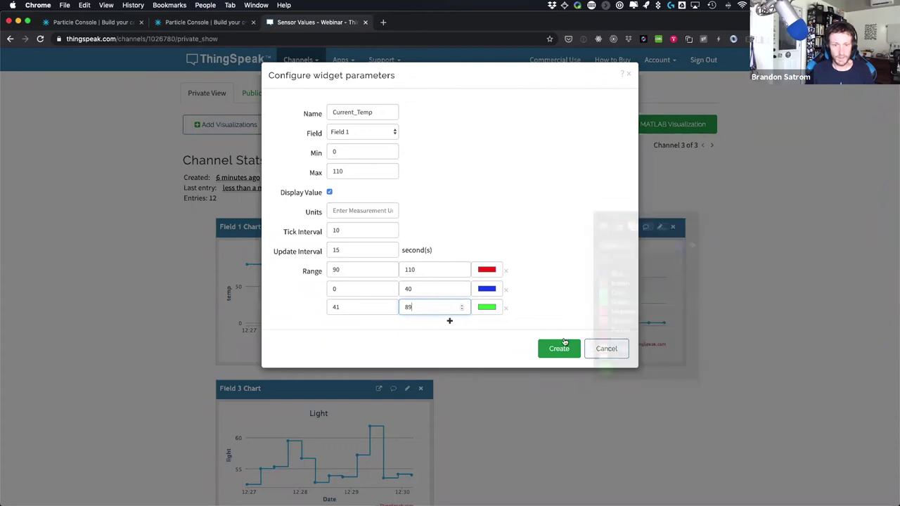
{"action": "left_click", "coordinate": [562, 352]}
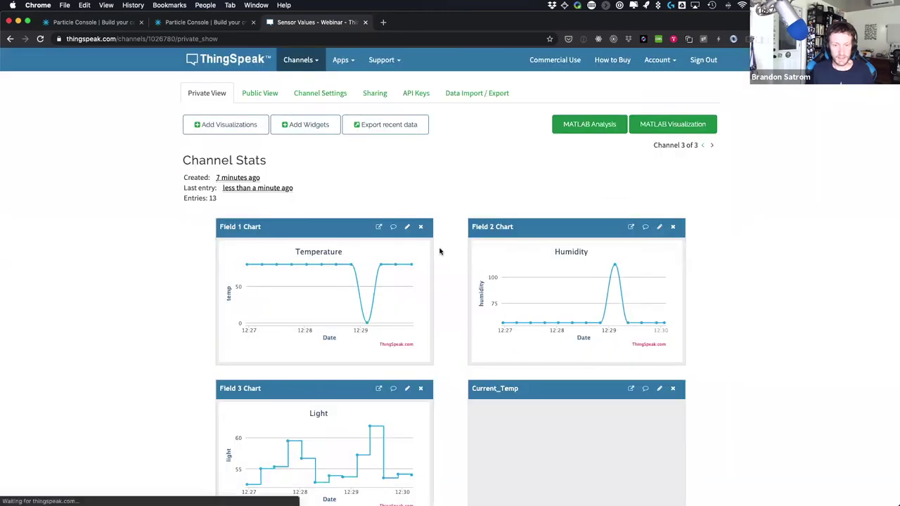
Examine the new Current_Temp gauge and its color ranges alongside the field charts.
{"action": "scroll", "coordinate": [457, 241], "scroll_direction": "down", "scroll_amount": 2}
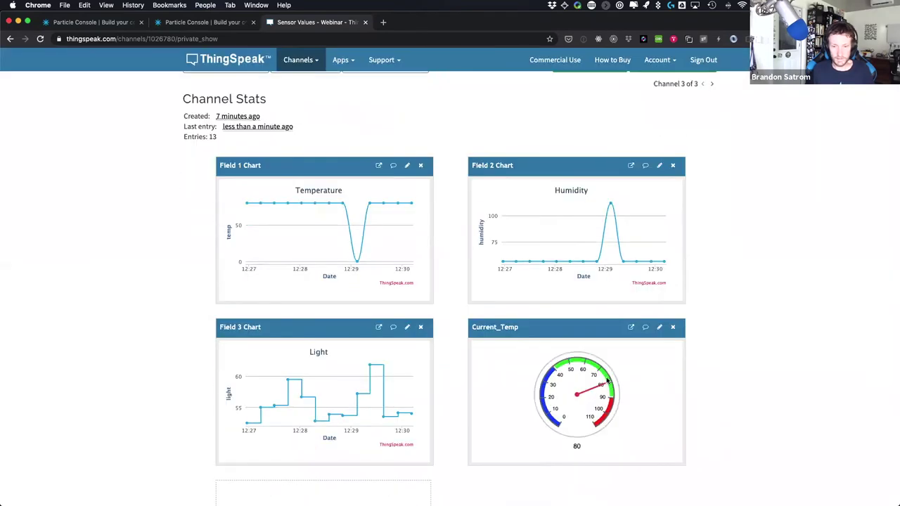
{"action": "scroll", "coordinate": [501, 327], "scroll_direction": "down", "scroll_amount": 1}
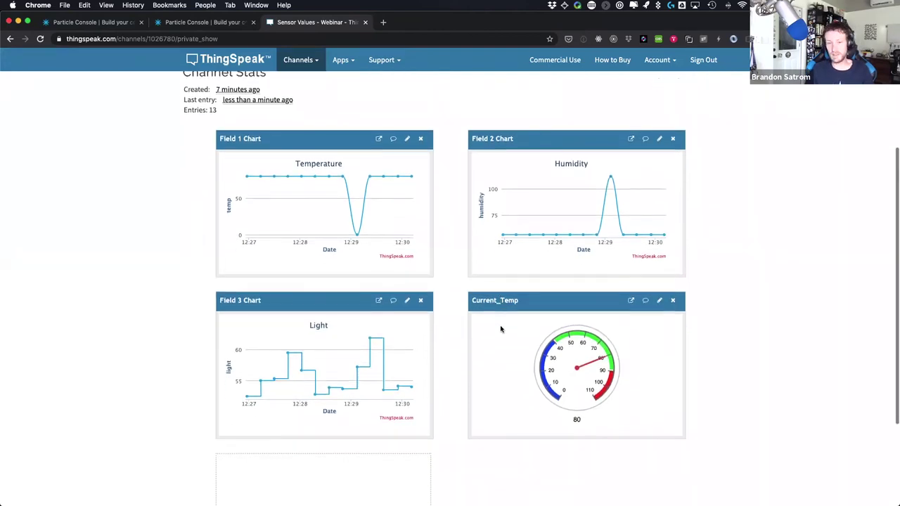
{"action": "scroll", "coordinate": [500, 328], "scroll_direction": "up", "scroll_amount": 3}
{"action": "scroll", "coordinate": [500, 329], "scroll_direction": "down", "scroll_amount": 1}
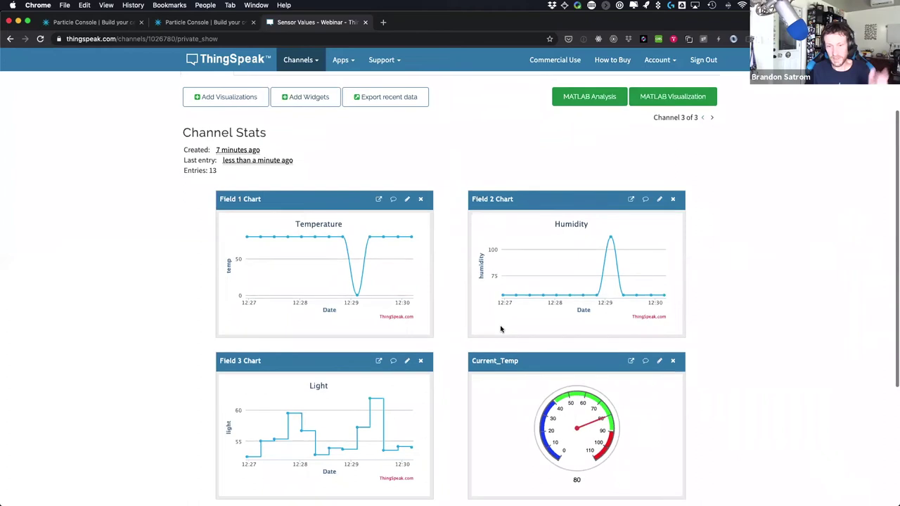
{"action": "scroll", "coordinate": [501, 328], "scroll_direction": "down", "scroll_amount": 3}
{"action": "scroll", "coordinate": [492, 313], "scroll_direction": "down", "scroll_amount": 1}
{"action": "scroll", "coordinate": [464, 302], "scroll_direction": "up", "scroll_amount": 3}
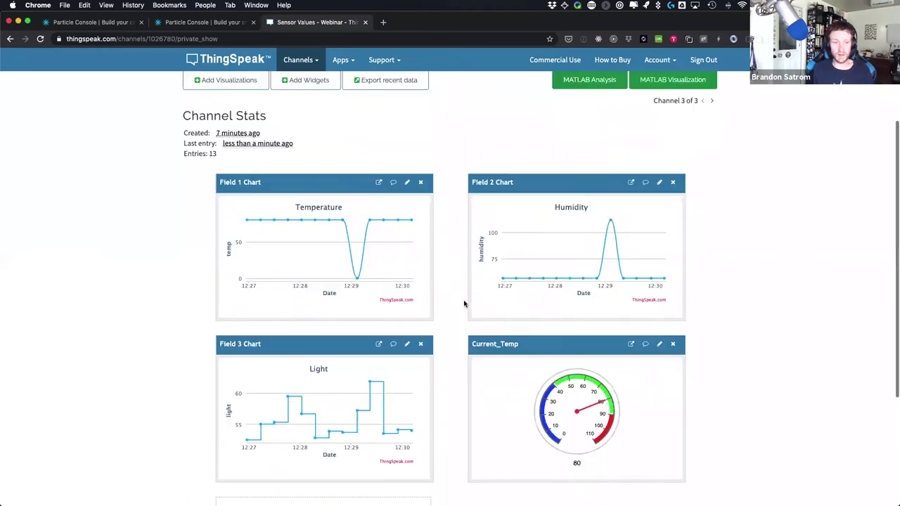
{"action": "scroll", "coordinate": [464, 304], "scroll_direction": "up", "scroll_amount": 1}
View the available widget types without adding one, and look over the channel's details, charts and gauge.
{"action": "left_click", "coordinate": [304, 99]}
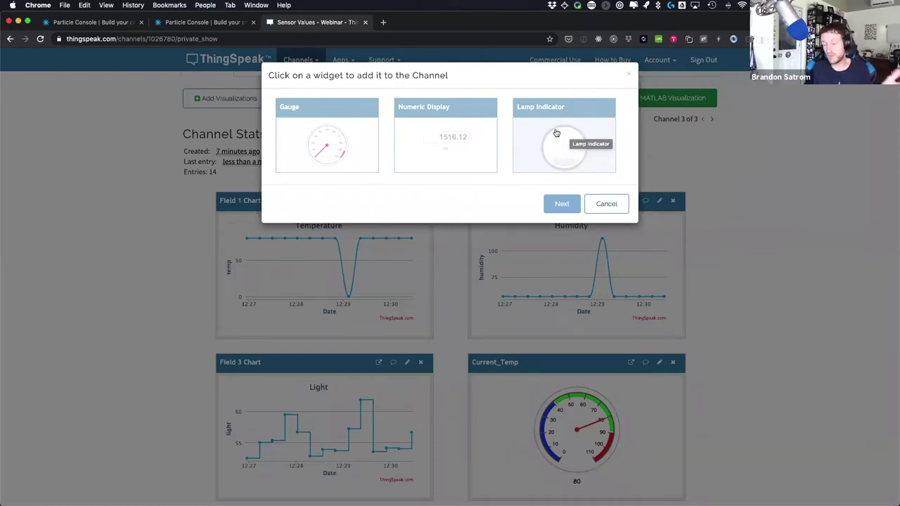
{"action": "left_click", "coordinate": [605, 204]}
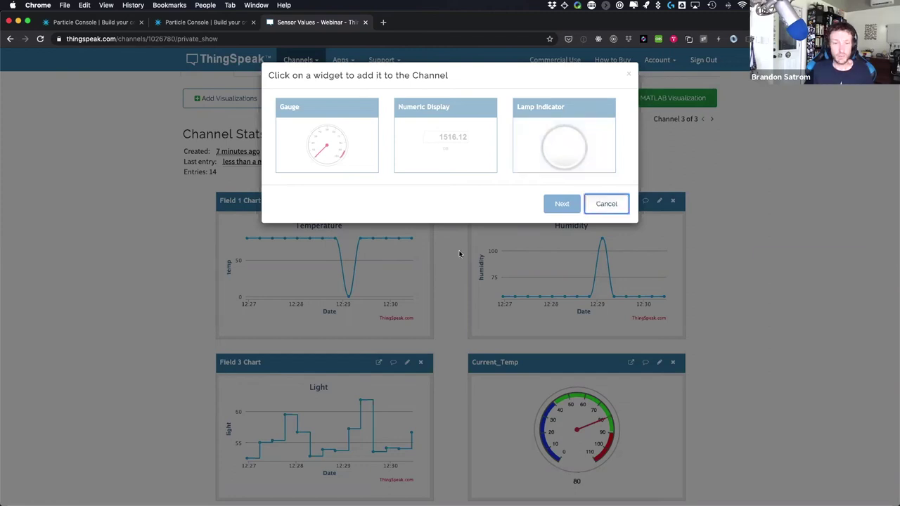
{"action": "scroll", "coordinate": [456, 210], "scroll_direction": "down", "scroll_amount": 4}
{"action": "scroll", "coordinate": [753, 285], "scroll_direction": "up", "scroll_amount": 3}
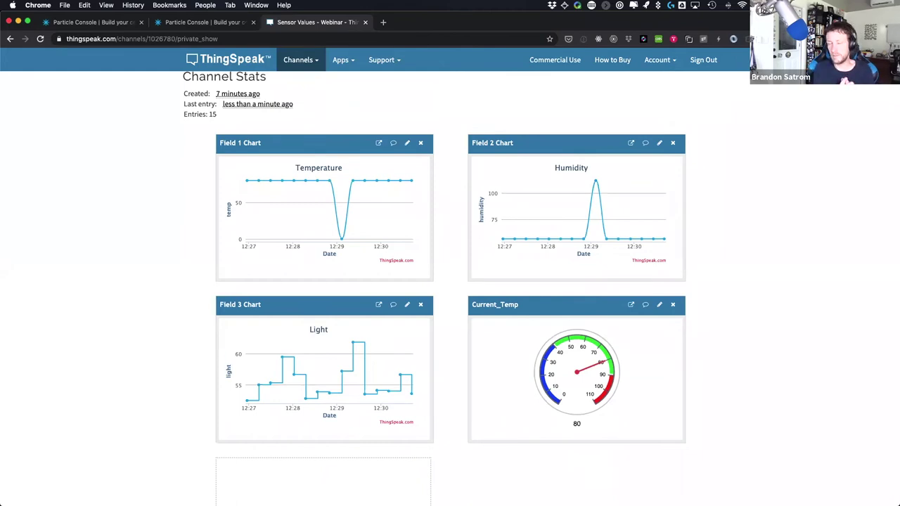
{"action": "scroll", "coordinate": [726, 325], "scroll_direction": "up", "scroll_amount": 5}
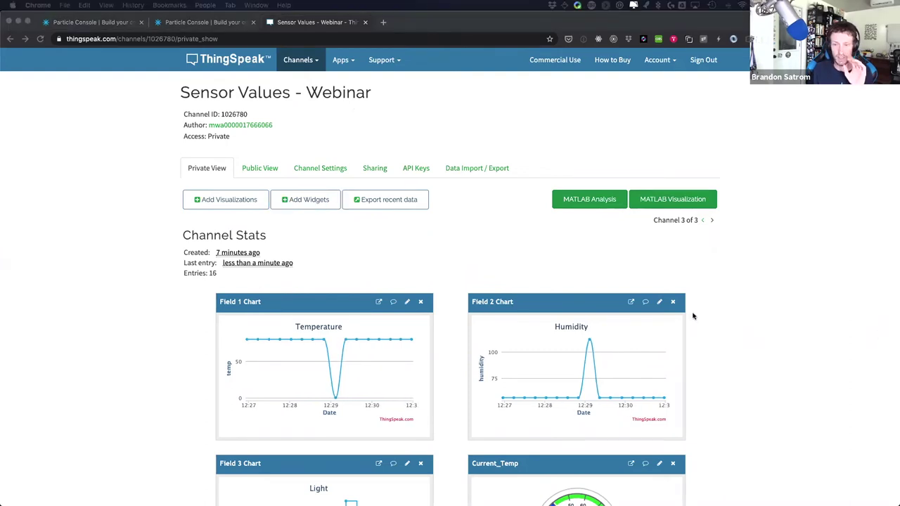
{"action": "scroll", "coordinate": [693, 316], "scroll_direction": "down", "scroll_amount": 3}
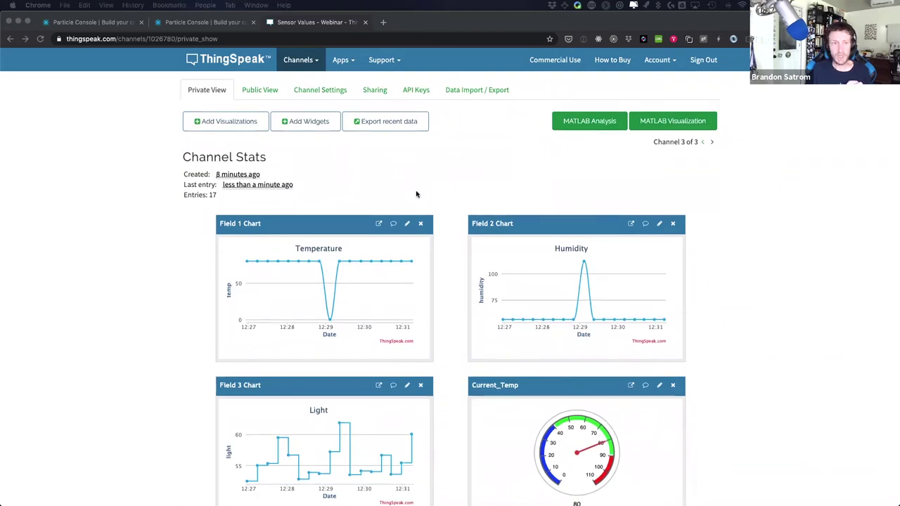
Open My Channels in a separate browser tab and start creating a new channel.
{"action": "scroll", "coordinate": [415, 192], "scroll_direction": "up", "scroll_amount": 3}
{"action": "left_click", "coordinate": [316, 61]}
{"action": "right_click", "coordinate": [302, 80]}
{"action": "left_click", "coordinate": [331, 86]}
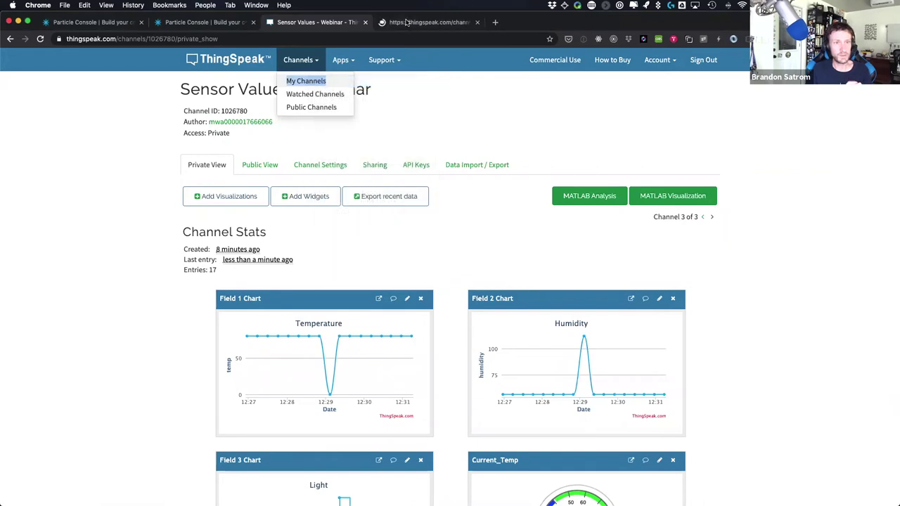
{"action": "left_click", "coordinate": [407, 22]}
{"action": "left_click", "coordinate": [209, 120]}
Name the new channel Dew Point Measurement - Webinar and label Field 1 Temperature (F).
{"action": "left_click", "coordinate": [290, 116]}
{"action": "left_click", "coordinate": [302, 149]}
{"action": "left_click", "coordinate": [296, 149]}
{"action": "left_click", "coordinate": [327, 171]}
{"action": "left_click_drag", "start_coordinate": [274, 172], "coordinate": [317, 172]}
{"action": "key", "text": "BackSpace"}
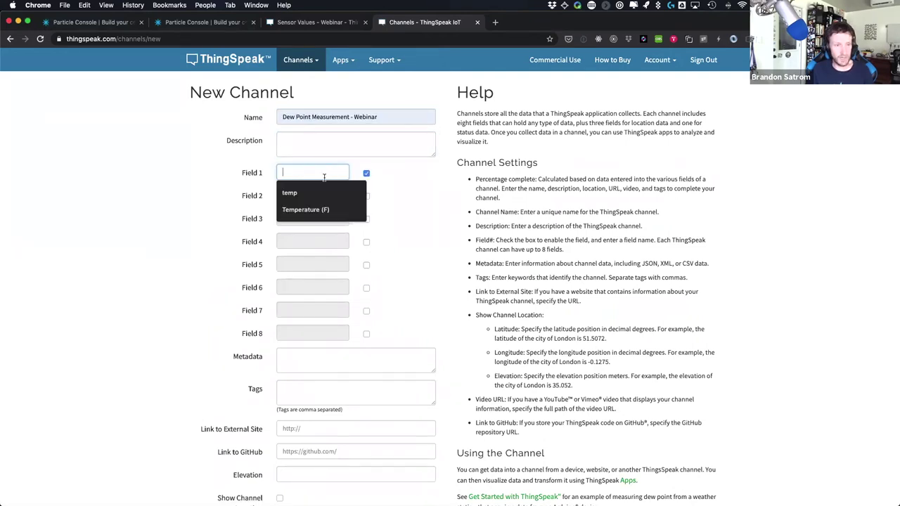
{"action": "left_click", "coordinate": [355, 208]}
Enable Fields 2 and 3 of the new channel and label them Humidity and Dew Point (F).
{"action": "left_click", "coordinate": [365, 218]}
{"action": "left_click", "coordinate": [367, 195]}
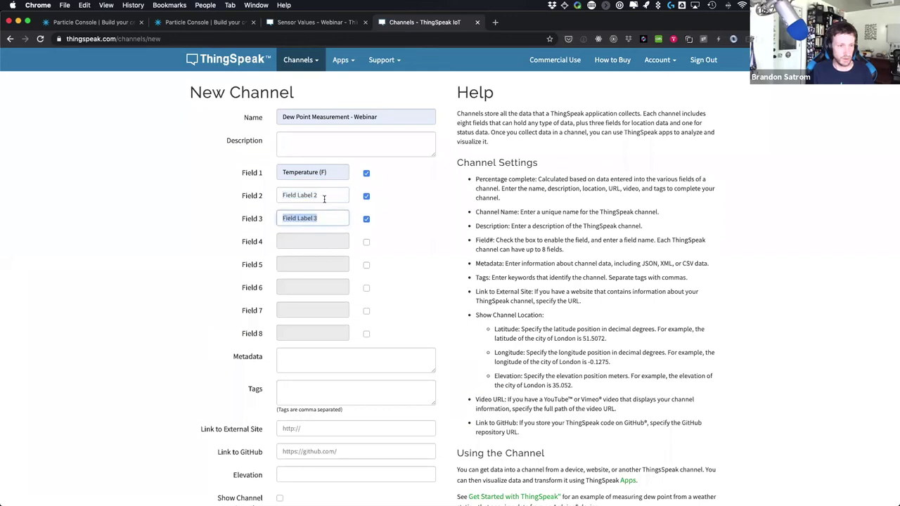
{"action": "triple_click", "coordinate": [302, 195]}
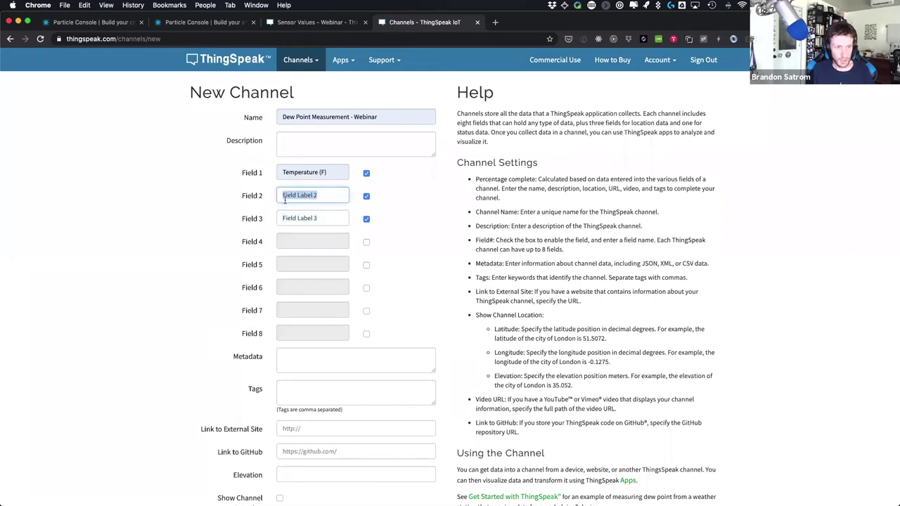
{"action": "key", "text": "BackSpace"}
{"action": "left_click", "coordinate": [311, 225]}
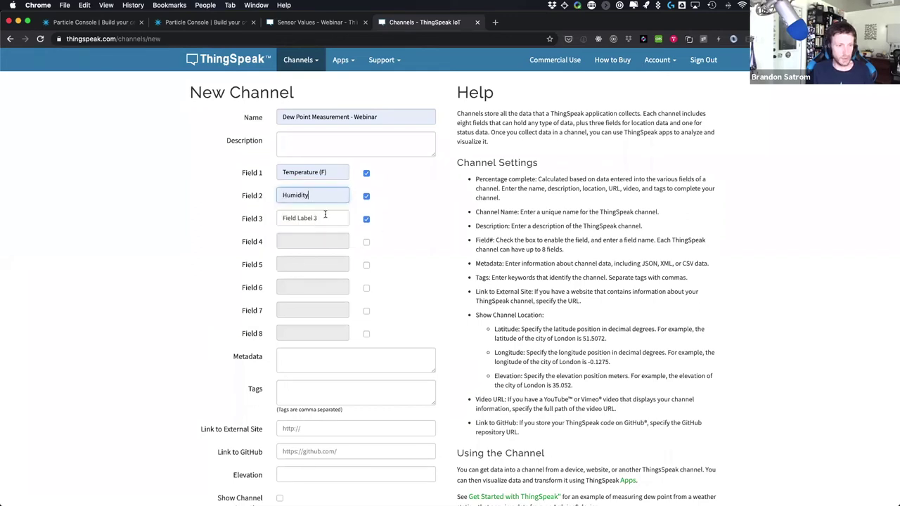
{"action": "left_click", "coordinate": [303, 221]}
{"action": "left_click_drag", "start_coordinate": [325, 218], "coordinate": [266, 221]}
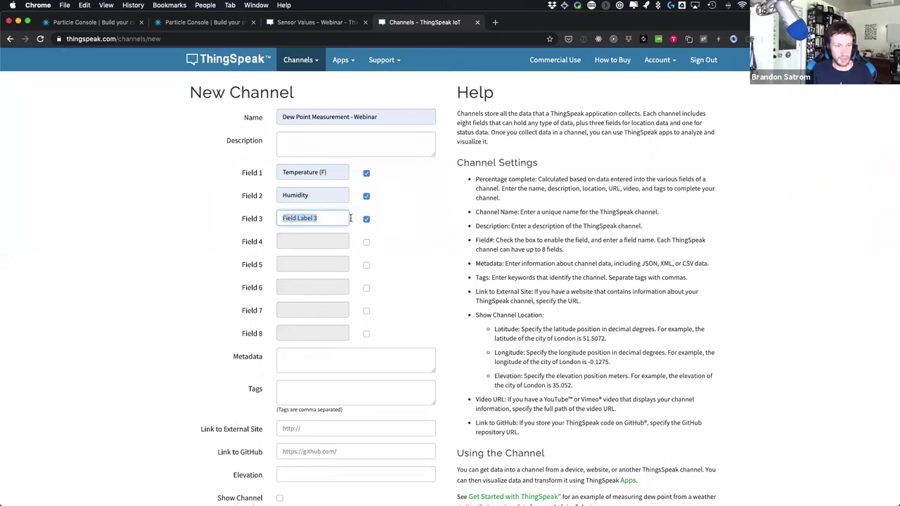
{"action": "type", "text": "De"}
{"action": "left_click", "coordinate": [320, 238]}
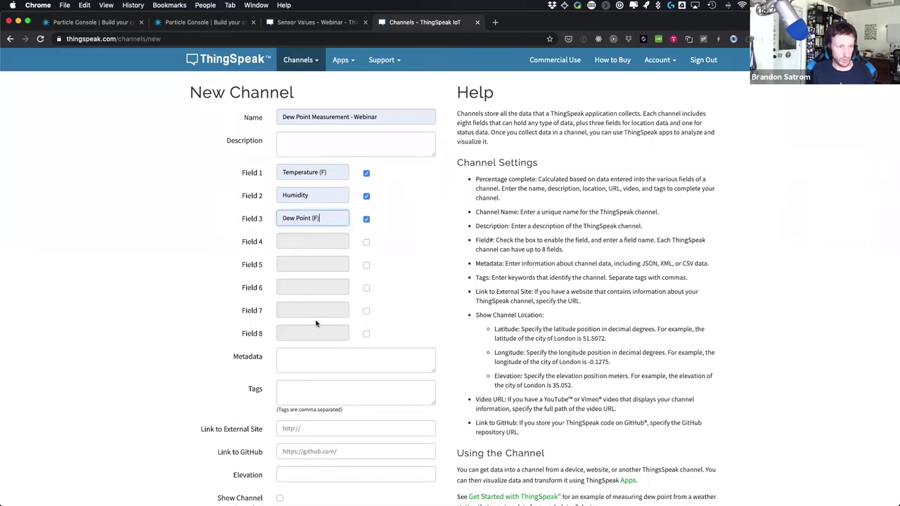
Save the new dew point channel.
{"action": "scroll", "coordinate": [262, 430], "scroll_direction": "down", "scroll_amount": 3}
{"action": "scroll", "coordinate": [261, 430], "scroll_direction": "down", "scroll_amount": 4}
{"action": "left_click", "coordinate": [293, 442]}
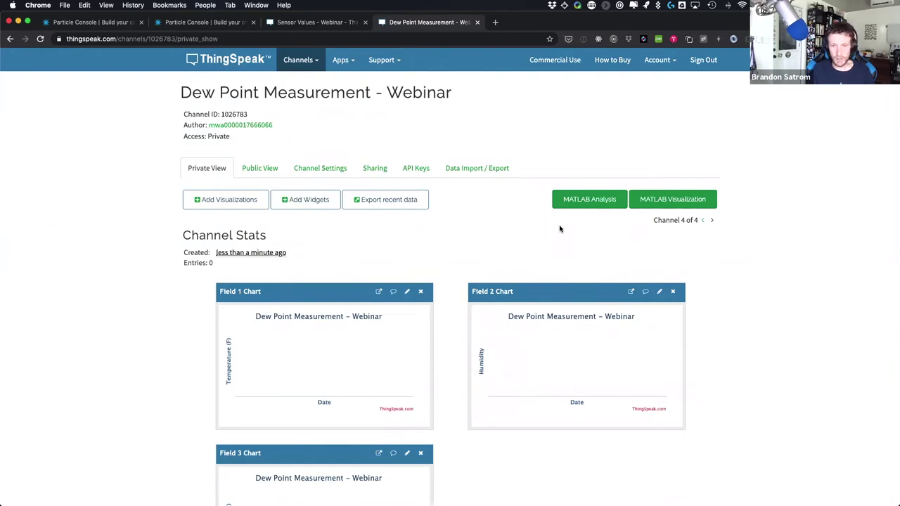
Create a MATLAB Analysis from the dew point channel using the Custom (no starter code) template.
{"action": "scroll", "coordinate": [560, 228], "scroll_direction": "down", "scroll_amount": 1}
{"action": "left_click", "coordinate": [594, 184]}
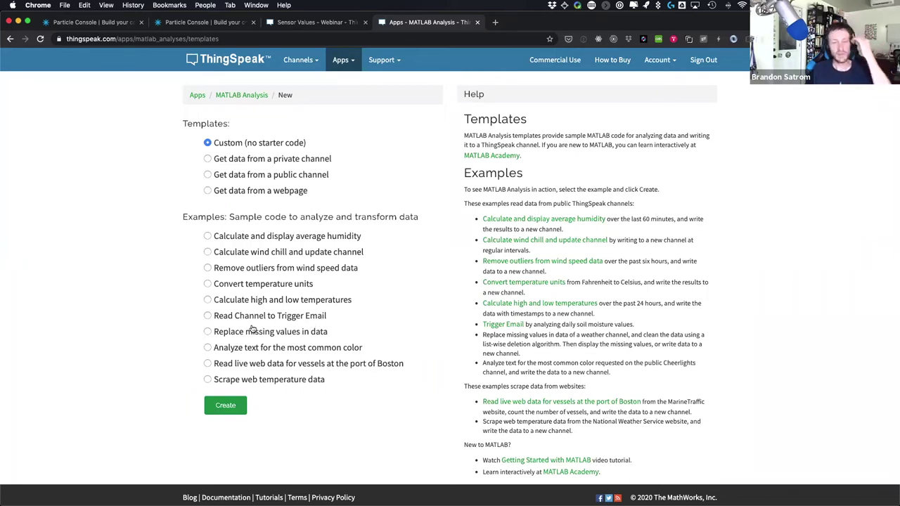
{"action": "scroll", "coordinate": [208, 378], "scroll_direction": "down", "scroll_amount": 1}
{"action": "left_click", "coordinate": [225, 404]}
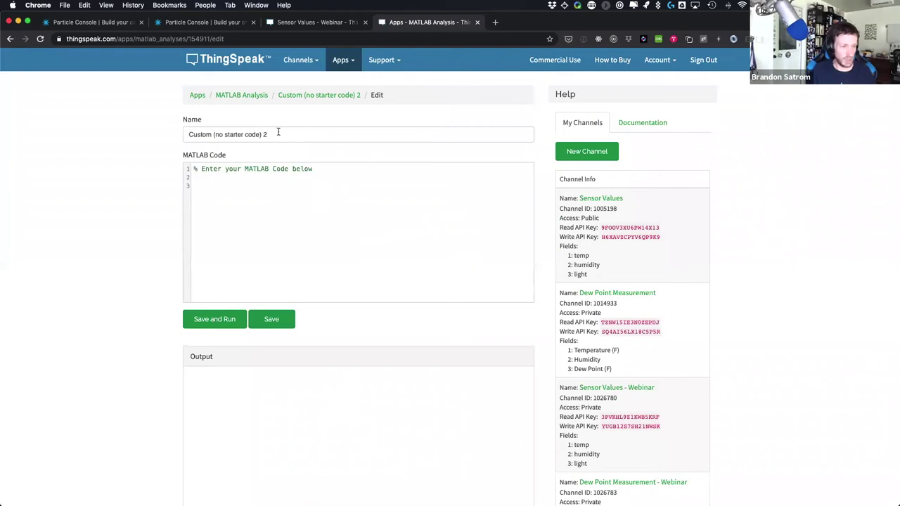
Rename the MATLAB analysis as Dew Point Calculation - Webinar and save the name.
{"action": "left_click_drag", "start_coordinate": [274, 134], "coordinate": [131, 134]}
{"action": "key", "text": "BackSpace"}
{"action": "left_click", "coordinate": [241, 134]}
{"action": "left_click", "coordinate": [225, 155]}
{"action": "key", "text": "Return"}
{"action": "left_click", "coordinate": [261, 167]}
{"action": "type", "text": "- Webinar"}
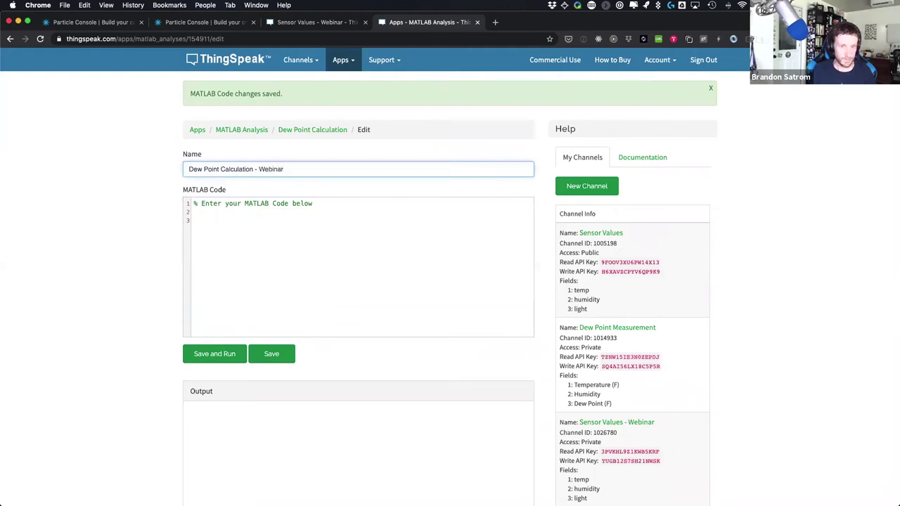
{"action": "key", "text": "Return"}
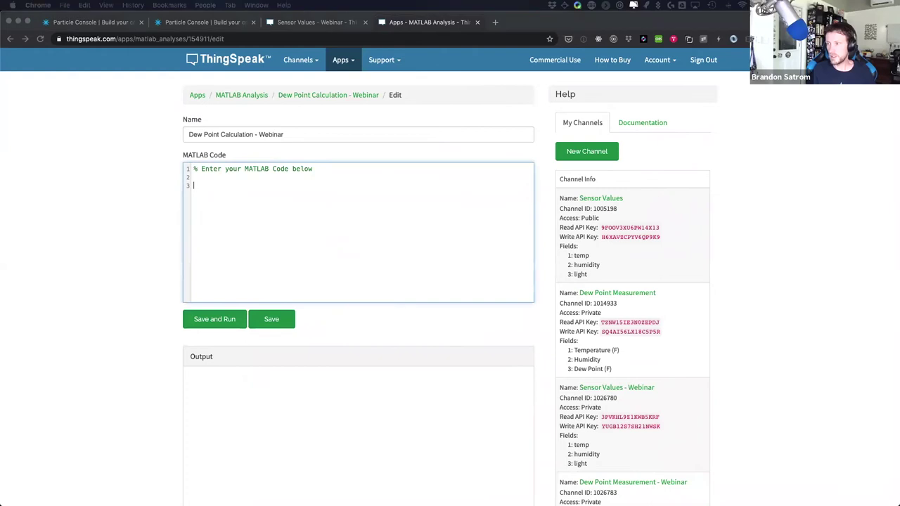
Replace the starter comment in the MATLAB code with readChId and writeChId assignments that have no values yet.
{"action": "left_click", "coordinate": [217, 185]}
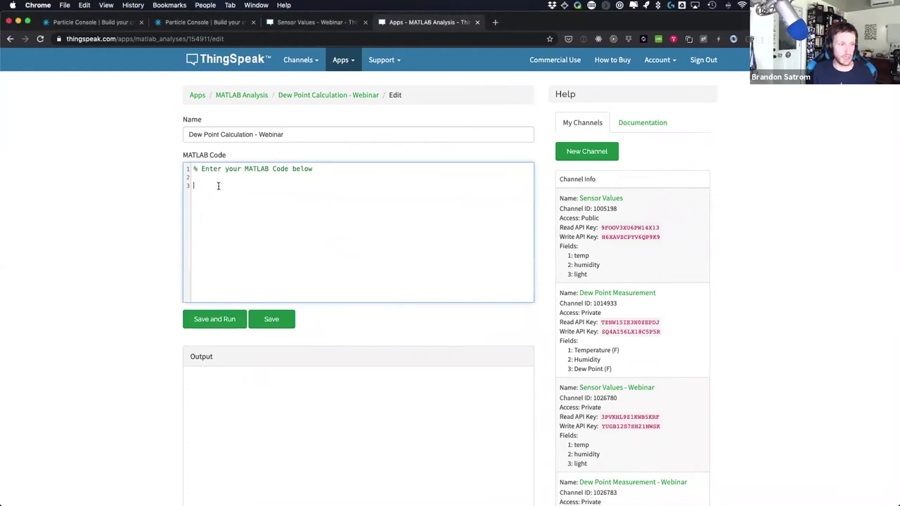
{"action": "key", "text": "super+a"}
{"action": "key", "text": "BackSpace"}
{"action": "type", "text": "readChId ="}
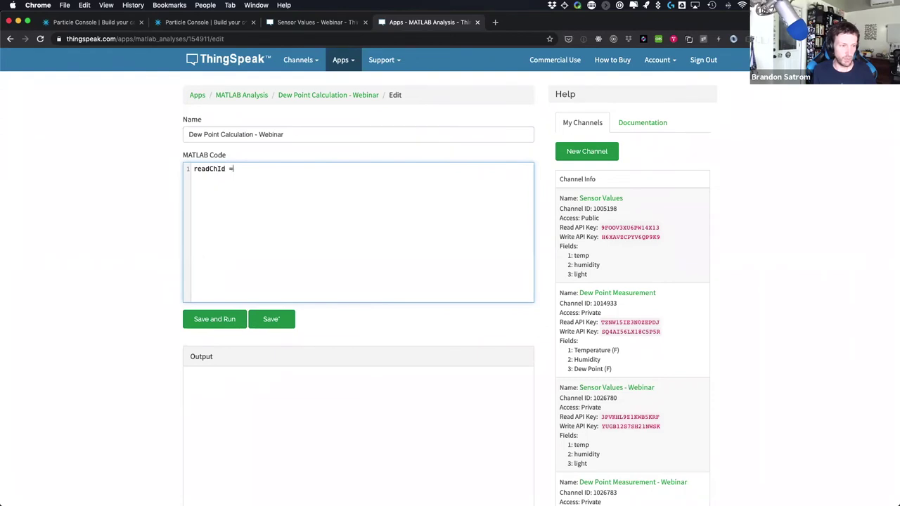
{"action": "type", "text": " ; wri"}
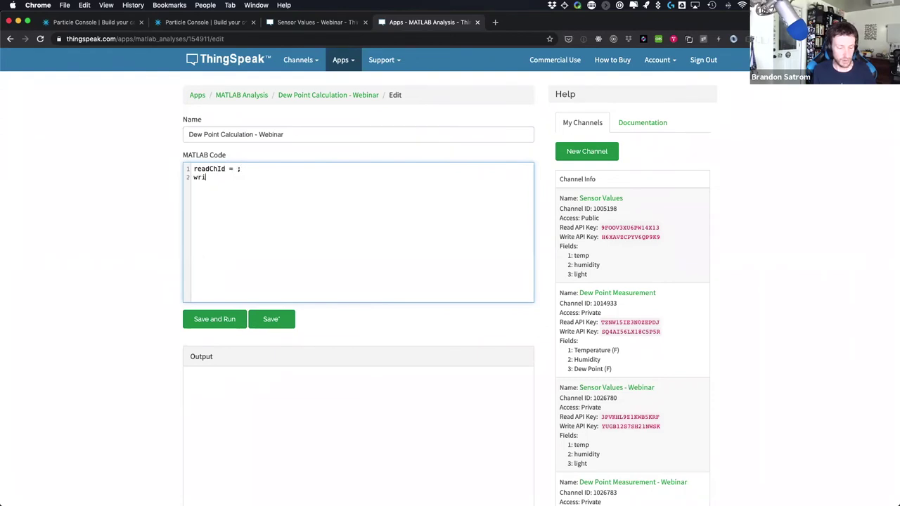
{"action": "type", "text": "teChId = ;"}
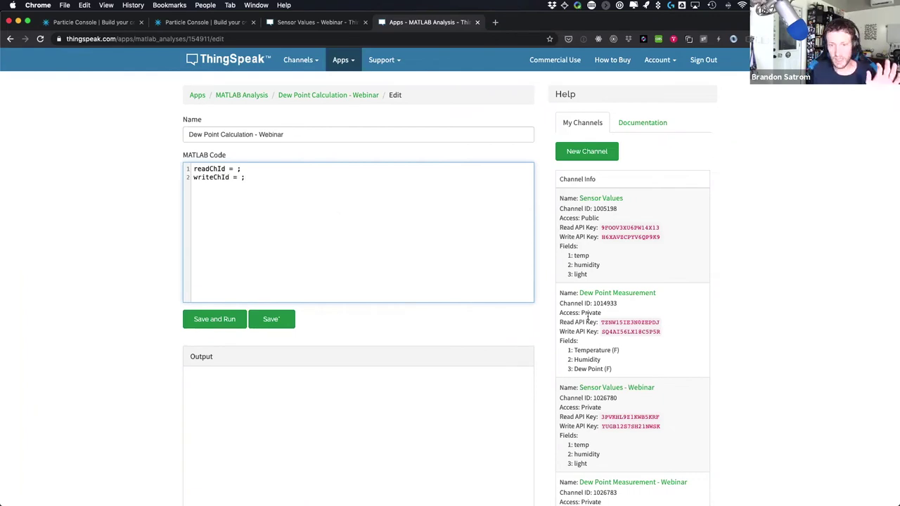
Copy the Sensor Values - Webinar channel ID, 1026780, into the readChId assignment.
{"action": "scroll", "coordinate": [371, 225], "scroll_direction": "down", "scroll_amount": 3}
{"action": "scroll", "coordinate": [600, 340], "scroll_direction": "down", "scroll_amount": 5}
{"action": "scroll", "coordinate": [604, 211], "scroll_direction": "up", "scroll_amount": 2}
{"action": "double_click", "coordinate": [604, 178]}
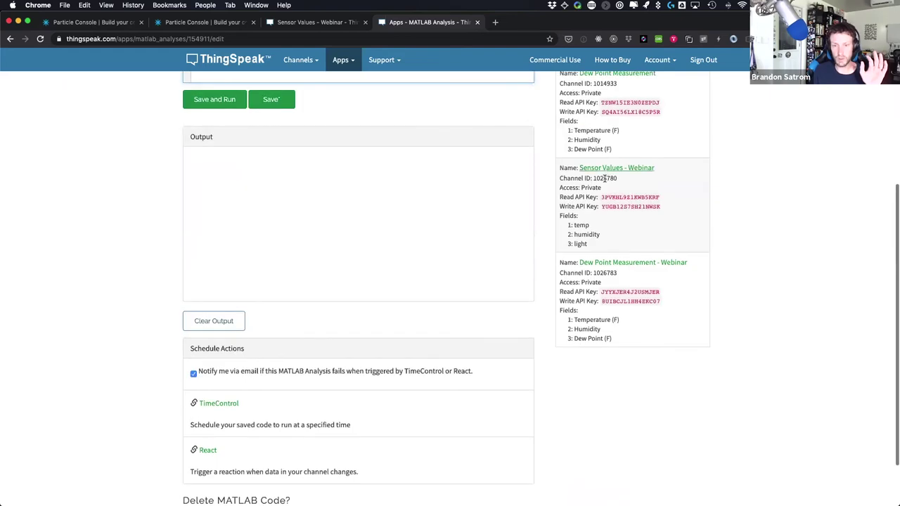
{"action": "right_click", "coordinate": [607, 178]}
{"action": "left_click", "coordinate": [622, 197]}
{"action": "scroll", "coordinate": [363, 293], "scroll_direction": "up", "scroll_amount": 6}
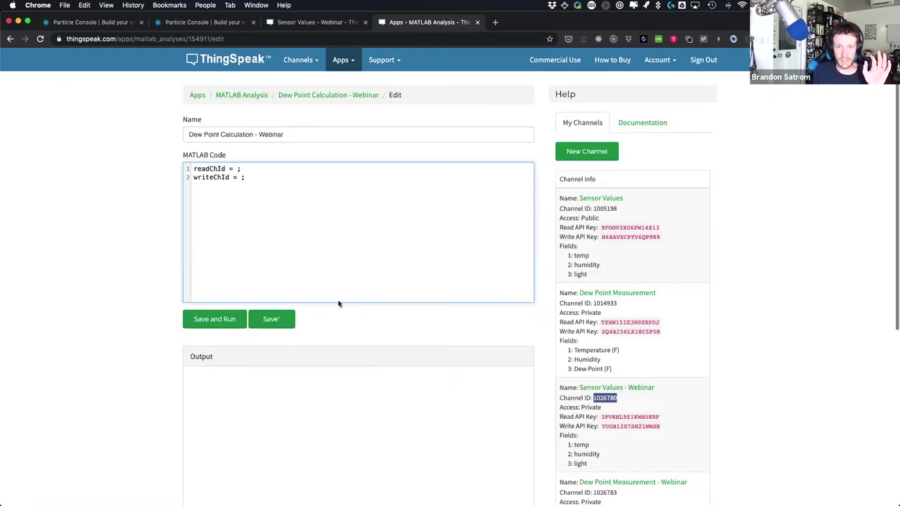
{"action": "left_click", "coordinate": [236, 168]}
{"action": "key", "text": "super+v"}
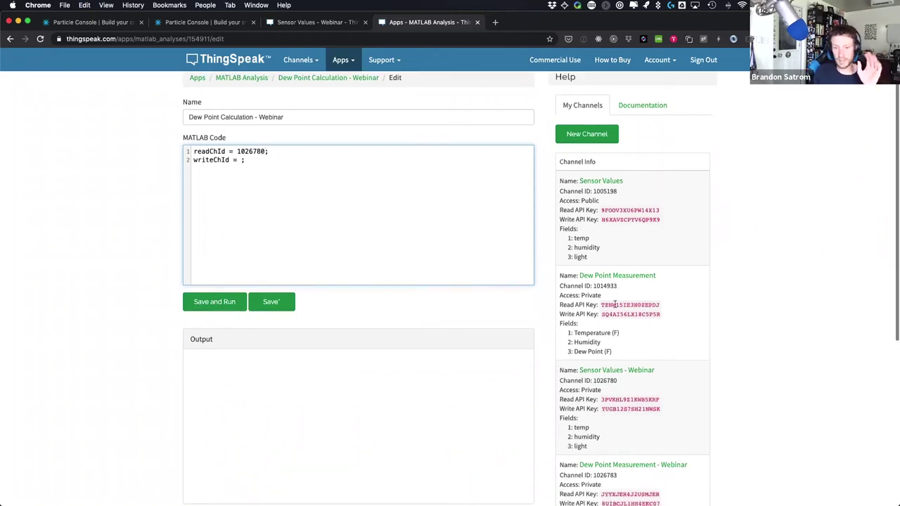
Copy the Dew Point Measurement - Webinar channel ID, 1026783, into the writeChId assignment.
{"action": "scroll", "coordinate": [614, 305], "scroll_direction": "down", "scroll_amount": 2}
{"action": "scroll", "coordinate": [613, 306], "scroll_direction": "down", "scroll_amount": 1}
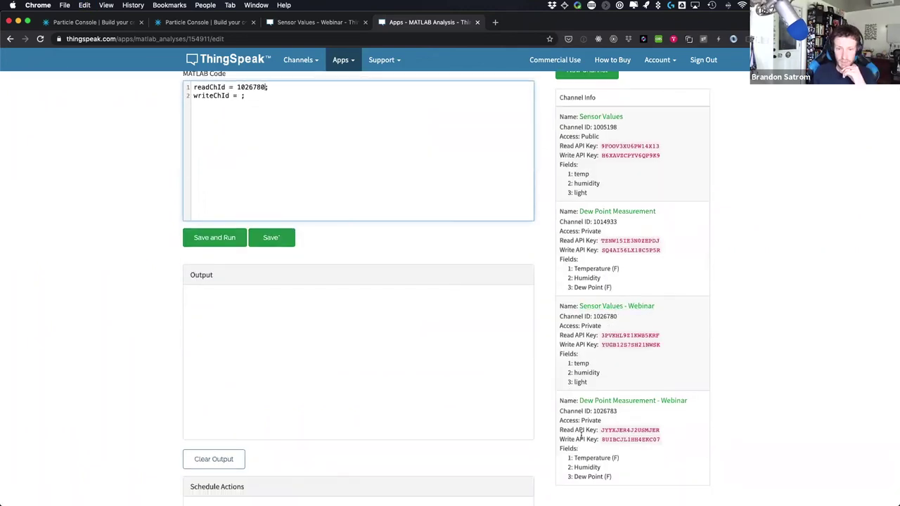
{"action": "right_click", "coordinate": [611, 412]}
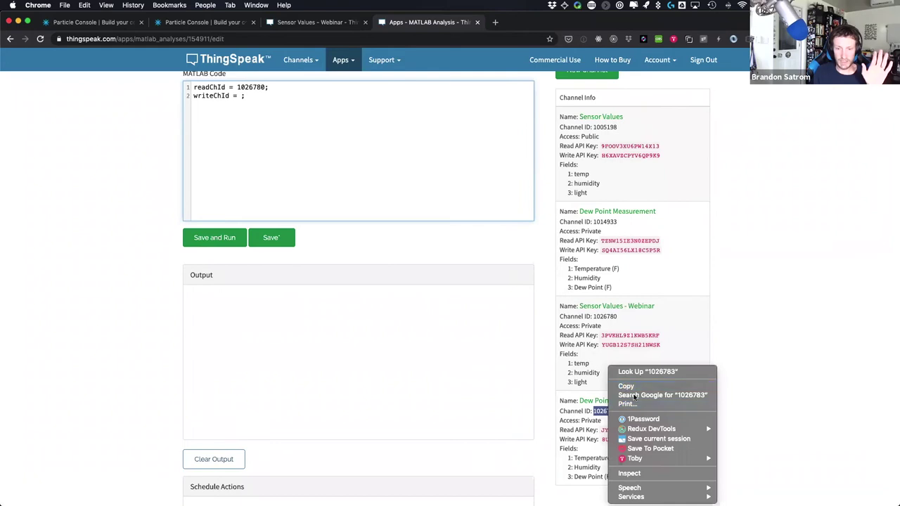
{"action": "left_click", "coordinate": [625, 386]}
{"action": "scroll", "coordinate": [620, 415], "scroll_direction": "up", "scroll_amount": 2}
{"action": "left_click", "coordinate": [241, 177]}
{"action": "key", "text": "super+v"}
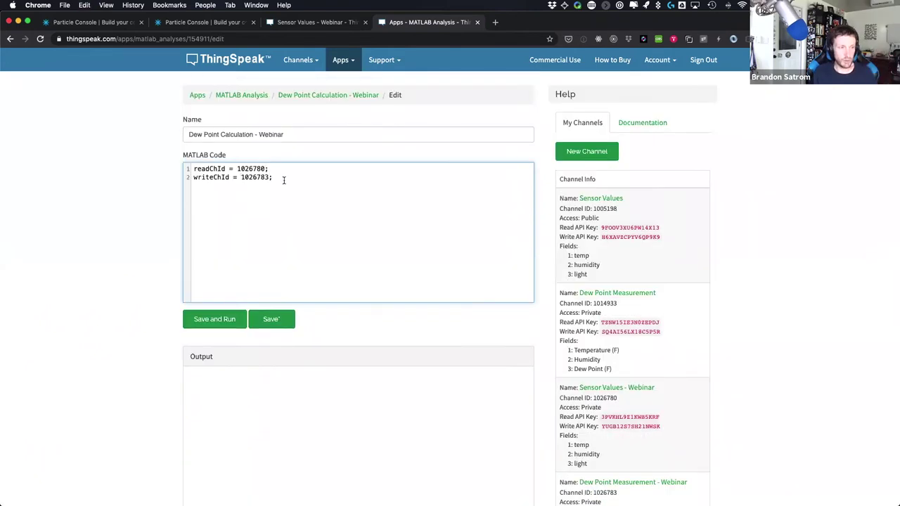
Below the channel IDs, add readKey and writeKey assignments, each set to an empty quoted string.
{"action": "key", "text": "Return"}
{"action": "type", "text": "readKey = ''"}
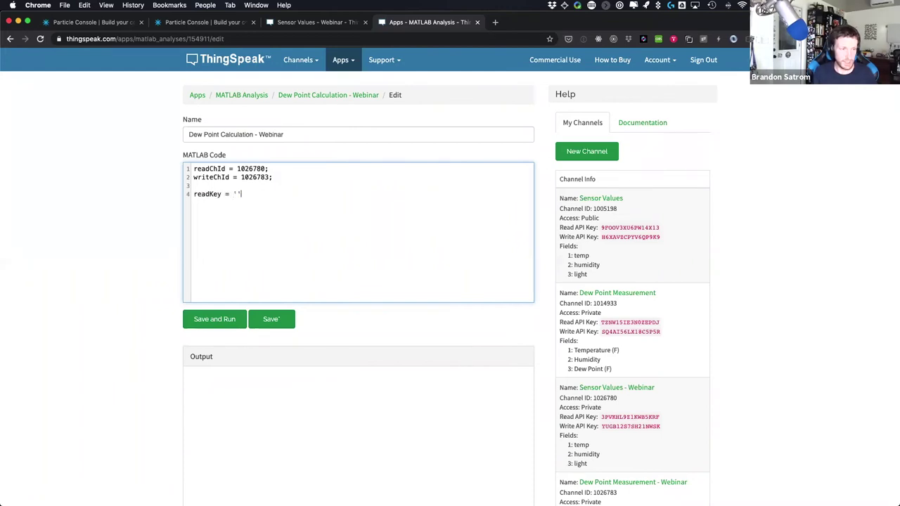
{"action": "type", "text": "; write"}
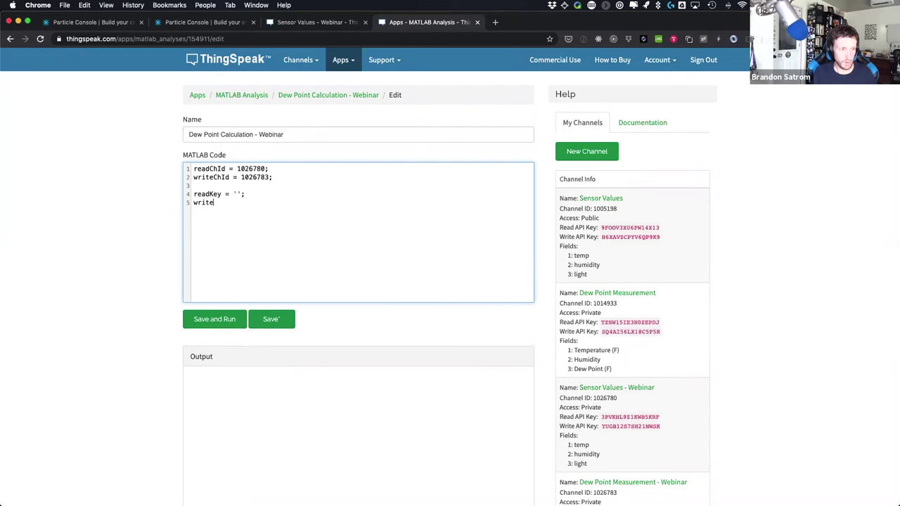
{"action": "type", "text": "Key = ;"}
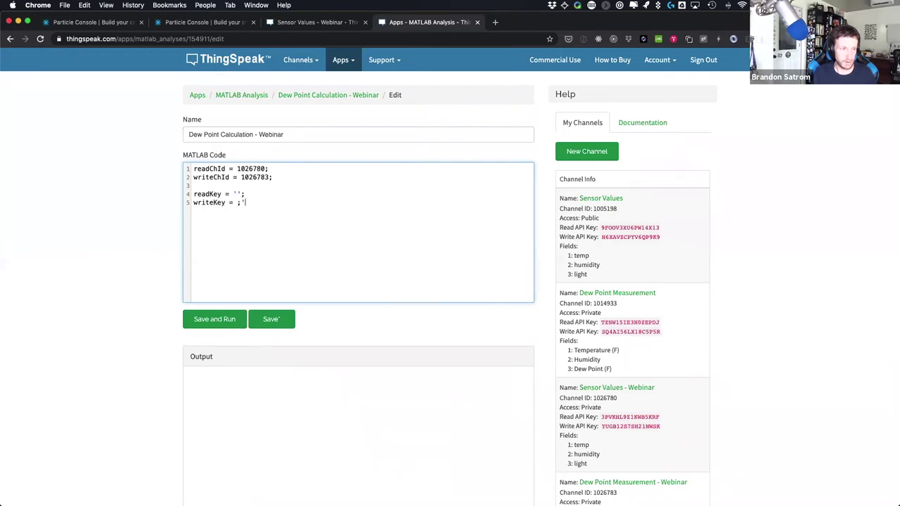
{"action": "key", "text": "BackSpace"}
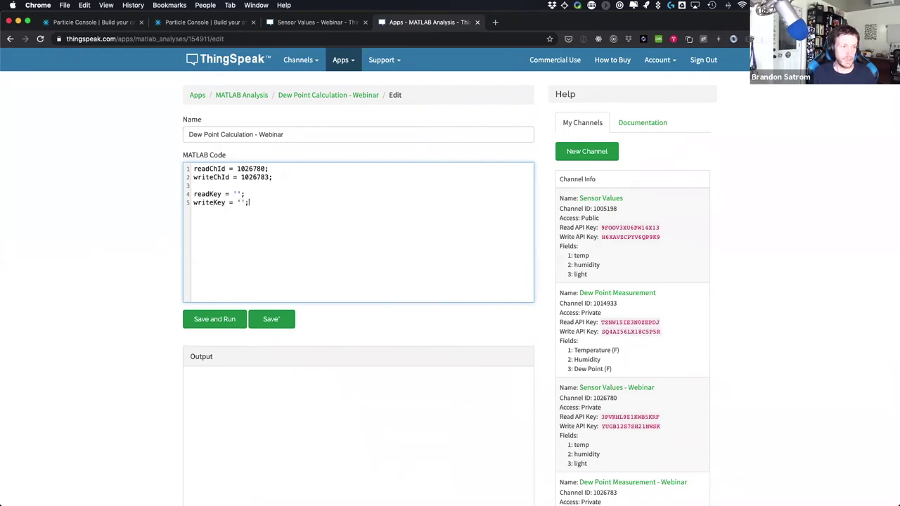
Paste the Sensor Values - Webinar channel's read API key between the quotes of readKey.
{"action": "scroll", "coordinate": [633, 324], "scroll_direction": "down", "scroll_amount": 5}
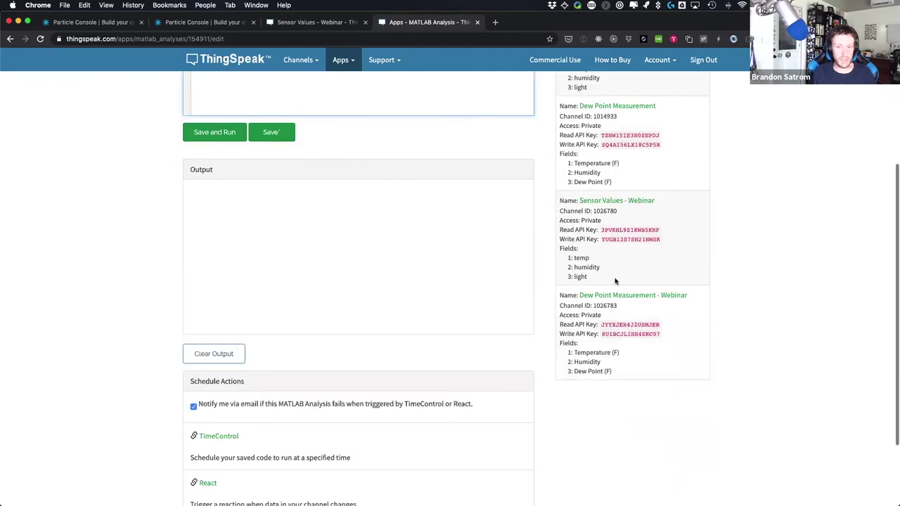
{"action": "right_click", "coordinate": [624, 232]}
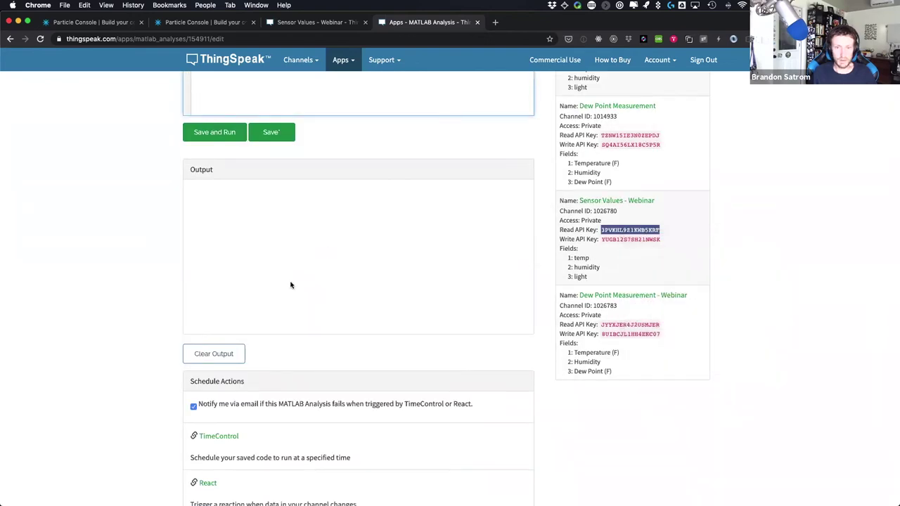
{"action": "scroll", "coordinate": [291, 283], "scroll_direction": "up", "scroll_amount": 5}
{"action": "left_click", "coordinate": [237, 194]}
{"action": "key", "text": "super+v"}
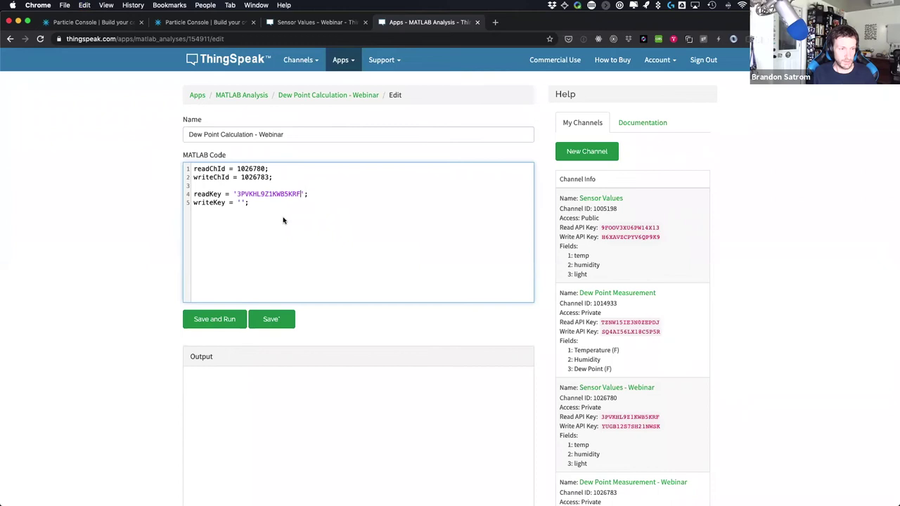
Paste the Dew Point Measurement - Webinar channel's write API key between the quotes of writeKey.
{"action": "scroll", "coordinate": [628, 380], "scroll_direction": "down", "scroll_amount": 3}
{"action": "right_click", "coordinate": [629, 414]}
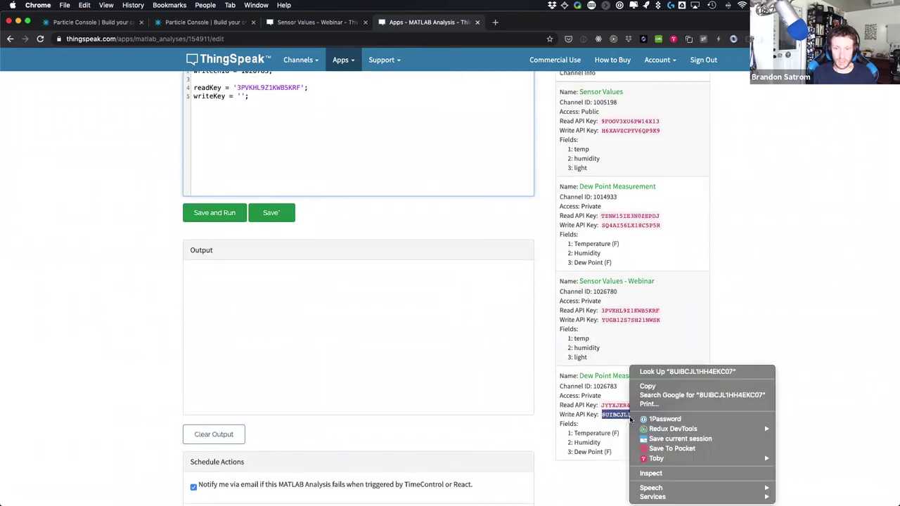
{"action": "left_click", "coordinate": [645, 385]}
{"action": "scroll", "coordinate": [641, 379], "scroll_direction": "up", "scroll_amount": 3}
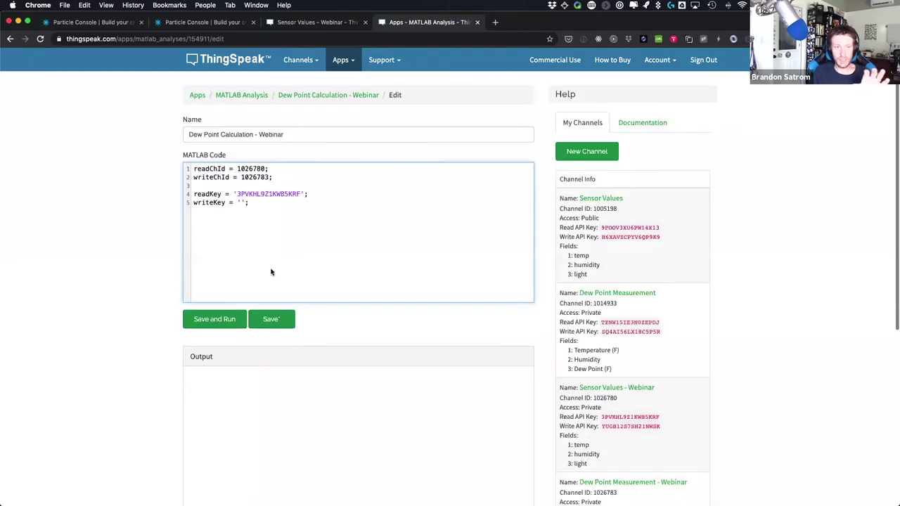
{"action": "left_click", "coordinate": [241, 202]}
{"action": "key", "text": "super+v"}
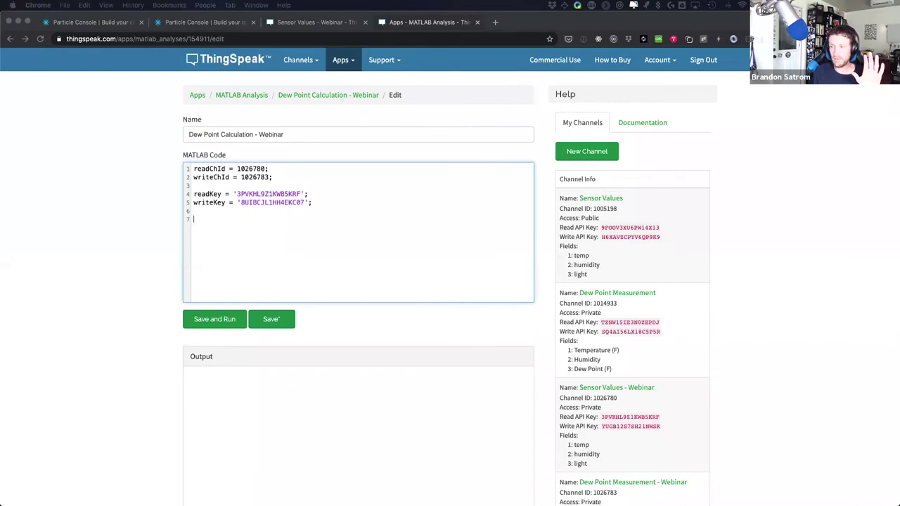
Paste in thingSpeakRead calls that use readKey to read temp and time from field 1 and humidity from field 2, with 20 points each.
{"action": "left_click", "coordinate": [233, 245]}
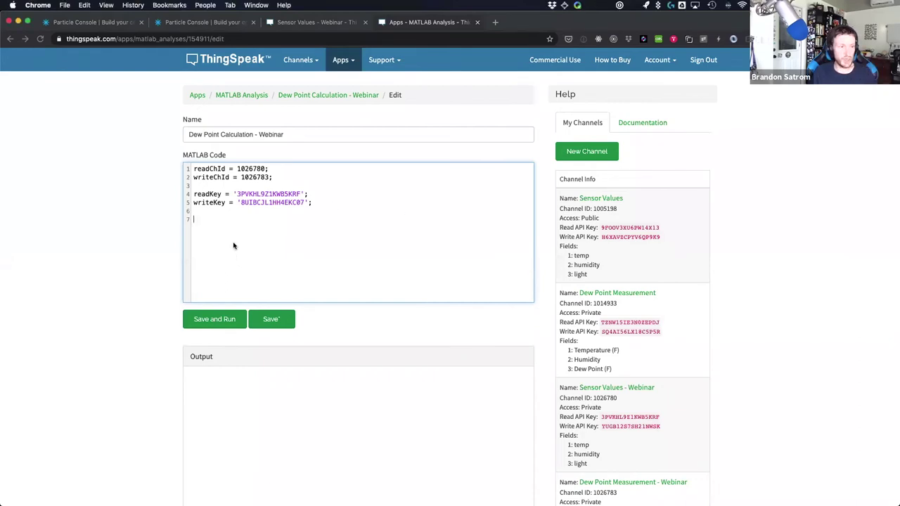
{"action": "key", "text": "super+v"}
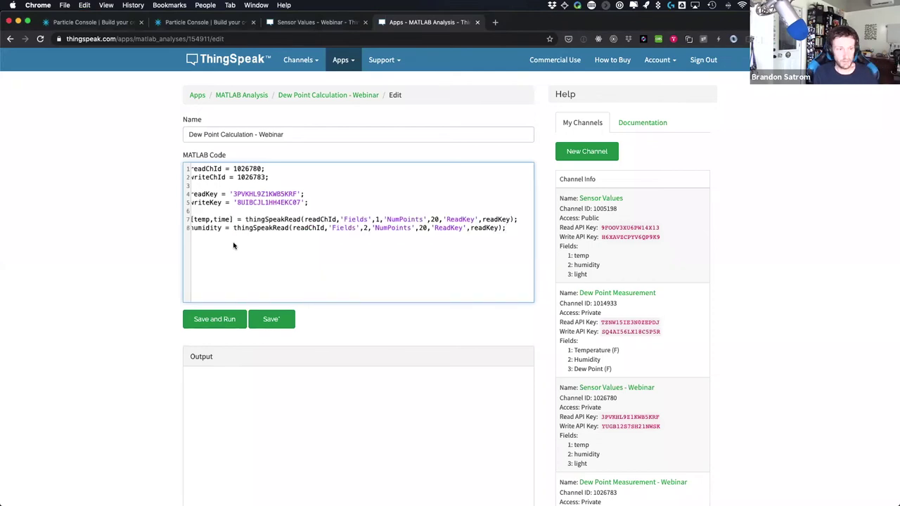
{"action": "scroll", "coordinate": [235, 245], "scroll_direction": "left", "scroll_amount": 1}
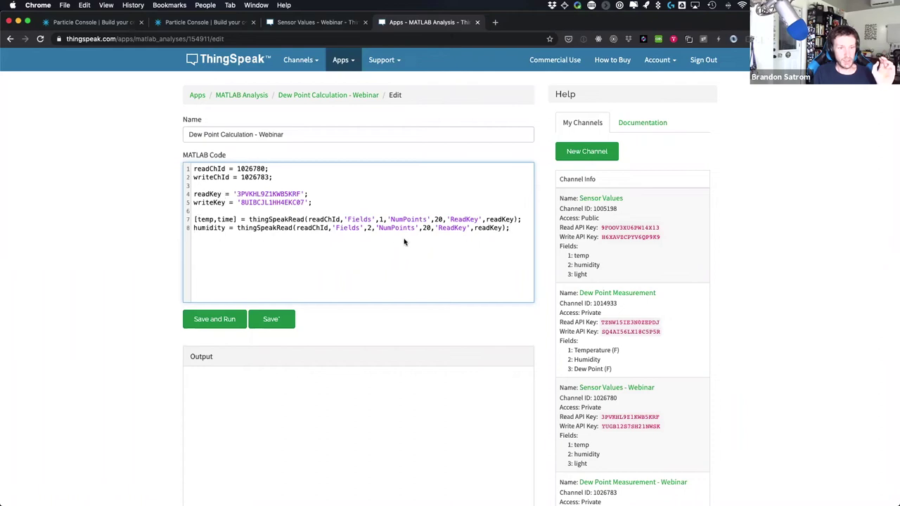
Below the humidity read, add the lines tempC = (5/9)*(temp-32);, vapor = 17.62; and pressure = 243.5;.
{"action": "key", "text": "Return"}
{"action": "key", "text": "Return"}
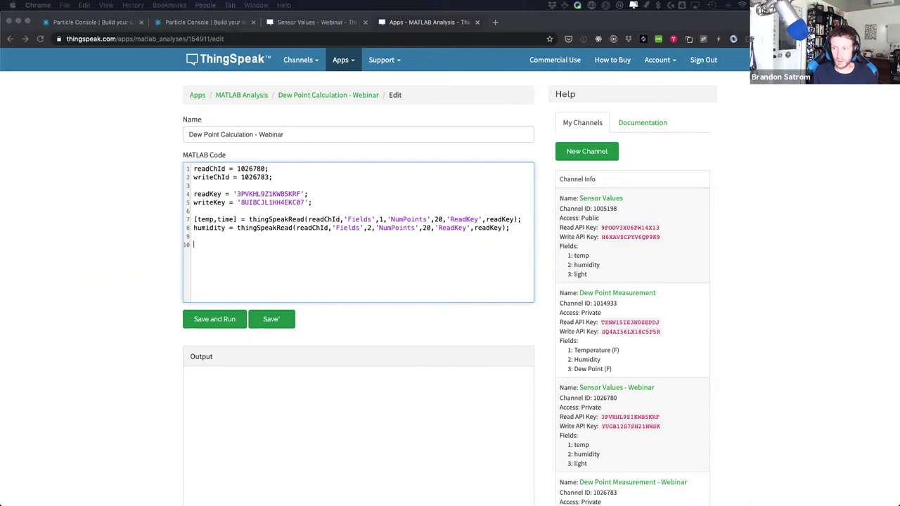
{"action": "left_click", "coordinate": [202, 245]}
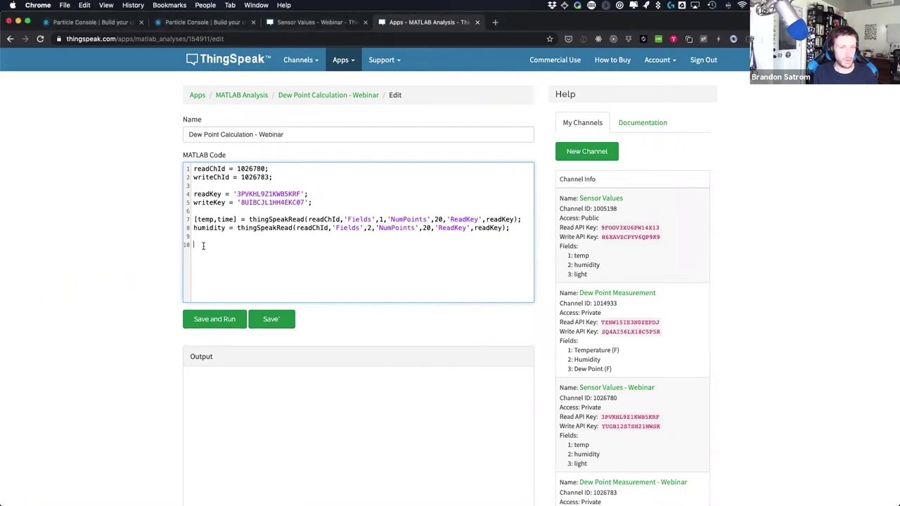
{"action": "key", "text": "super+v"}
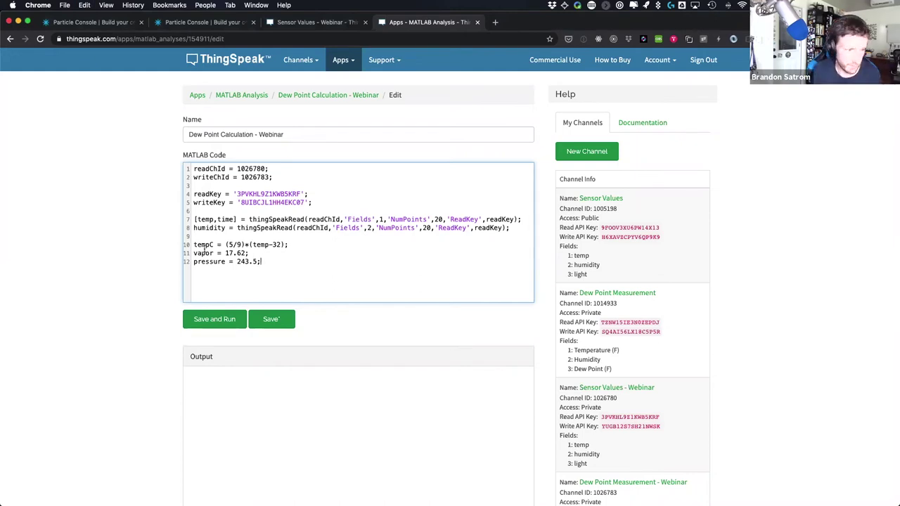
{"action": "type", "text": ";"}
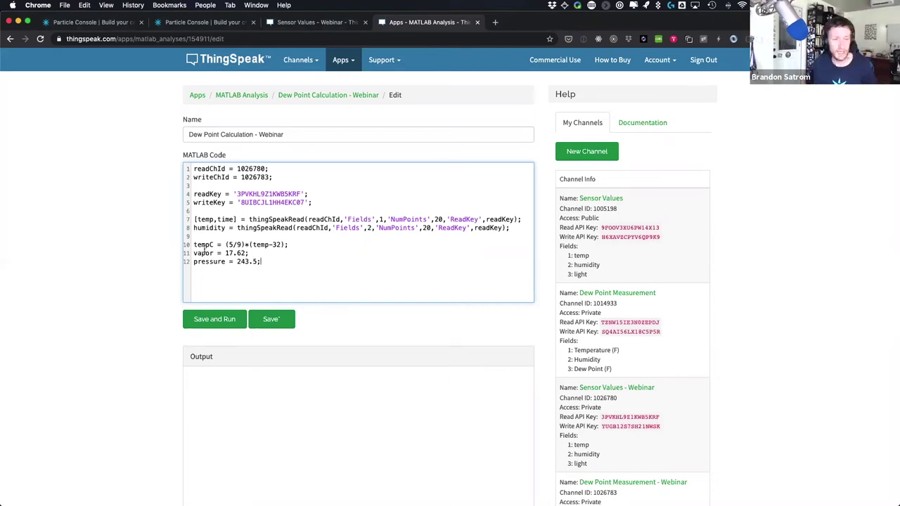
After a blank line, add gamma = log(humidity/100) + vapor*tempC./(pressure+tempC); and dewPoint = pressure*gamma./(vapor-gamma);.
{"action": "key", "text": "Return"}
{"action": "key", "text": "Return"}
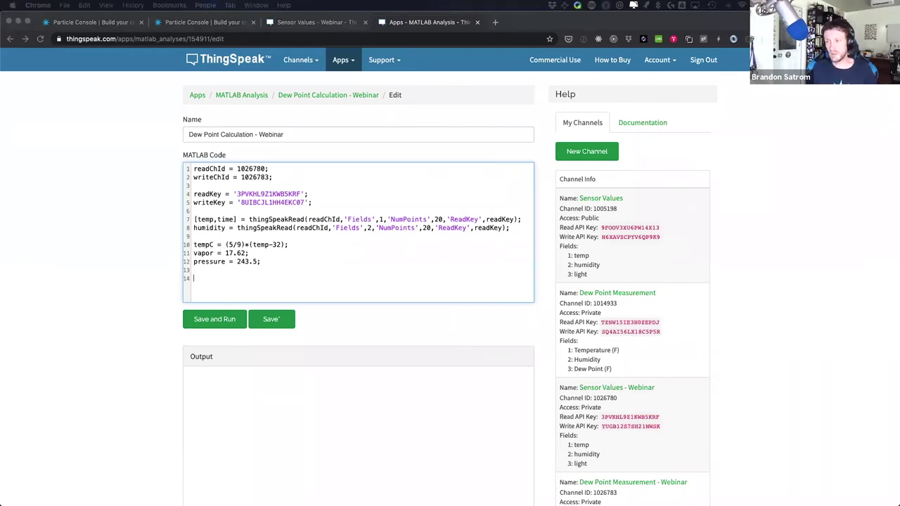
{"action": "left_click", "coordinate": [203, 278]}
{"action": "key", "text": "cmd+v"}
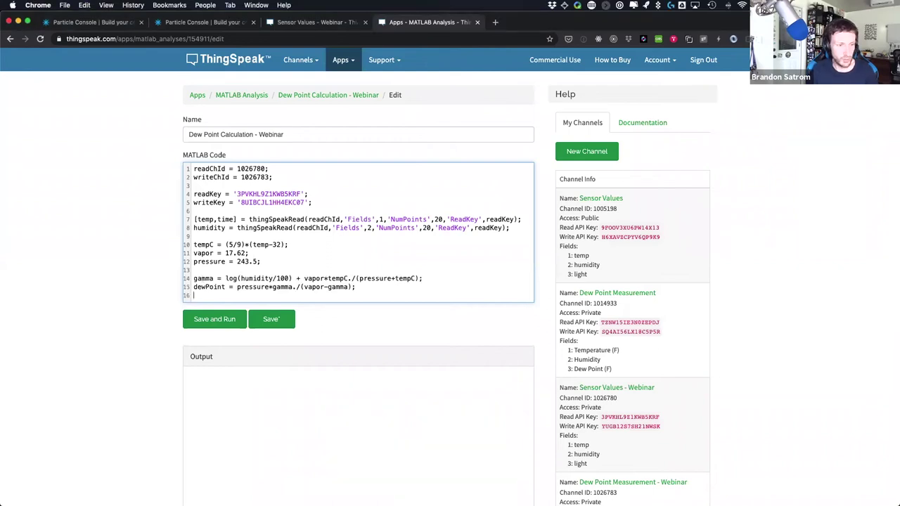
Below the dewPoint formula, add the Fahrenheit conversion dewPointF = (dewPoint*1.8) + 32;.
{"action": "key", "text": "Return"}
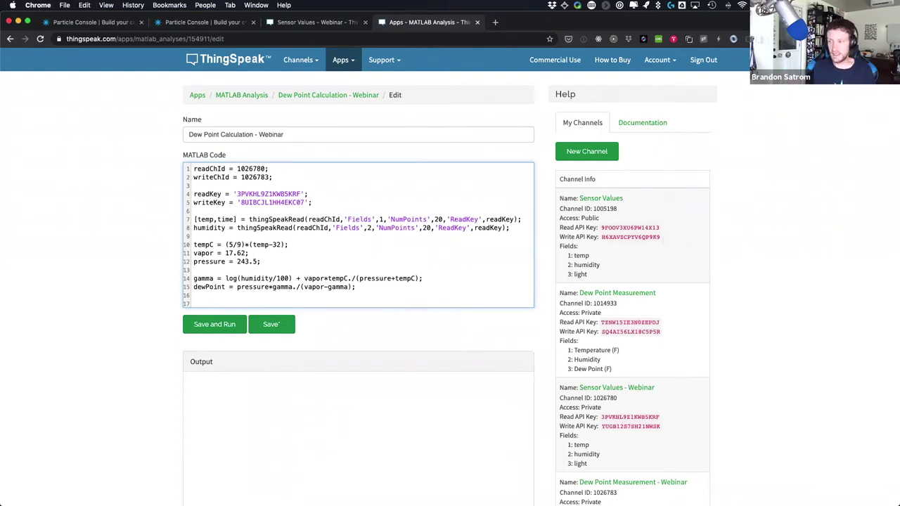
{"action": "left_click", "coordinate": [225, 303]}
{"action": "type", "text": "dewPointF = (dewPoint*1.8) + 32;"}
Add a thingSpeakWrite call sending temp, humidity and dewPointF to fields 1, 2 and 3 of writeChId, with time as 'TimeStamps' and writeKey as 'Writekey'.
{"action": "scroll", "coordinate": [224, 287], "scroll_direction": "down", "scroll_amount": 3}
{"action": "scroll", "coordinate": [224, 285], "scroll_direction": "up", "scroll_amount": 2}
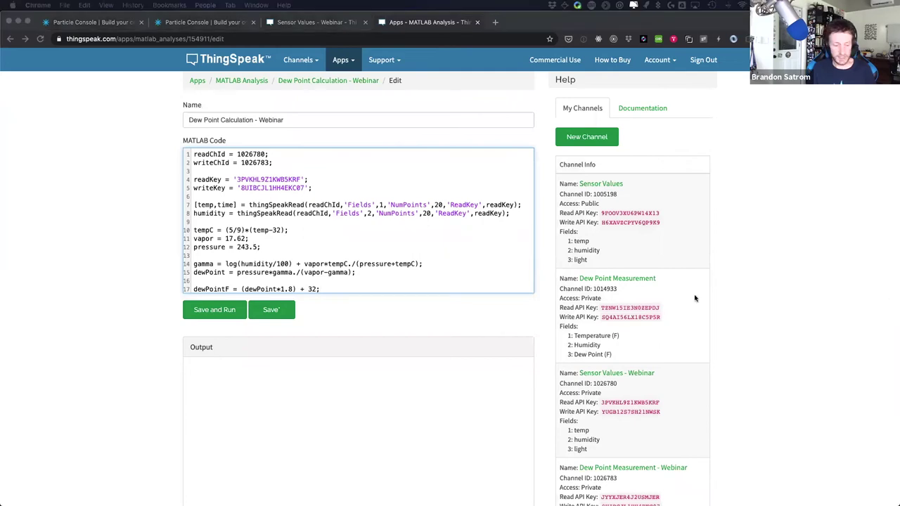
{"action": "left_click", "coordinate": [355, 285]}
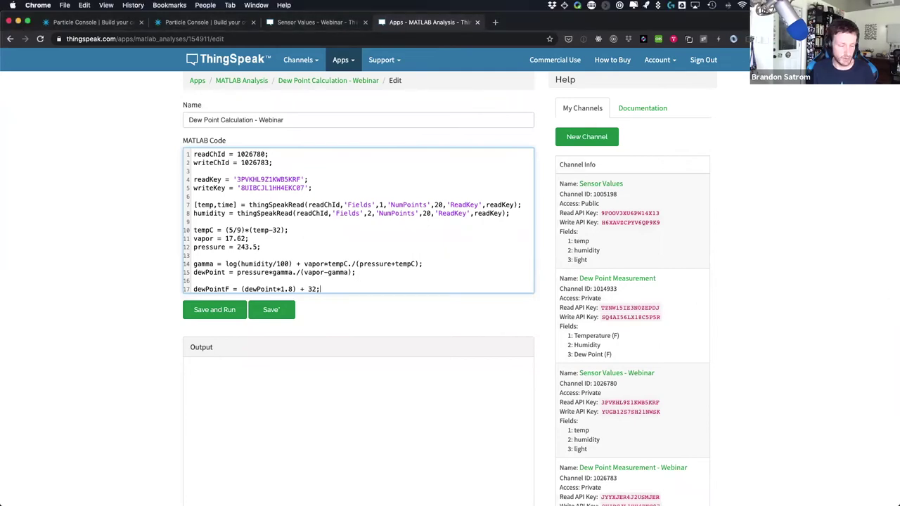
{"action": "type", "text": "thingSpeakWrite(writeChId,[temp,humidity,dewPointF],'Fields',[1,2,3],... 'TimeStamps',time,'WriteKey',writeKey);"}
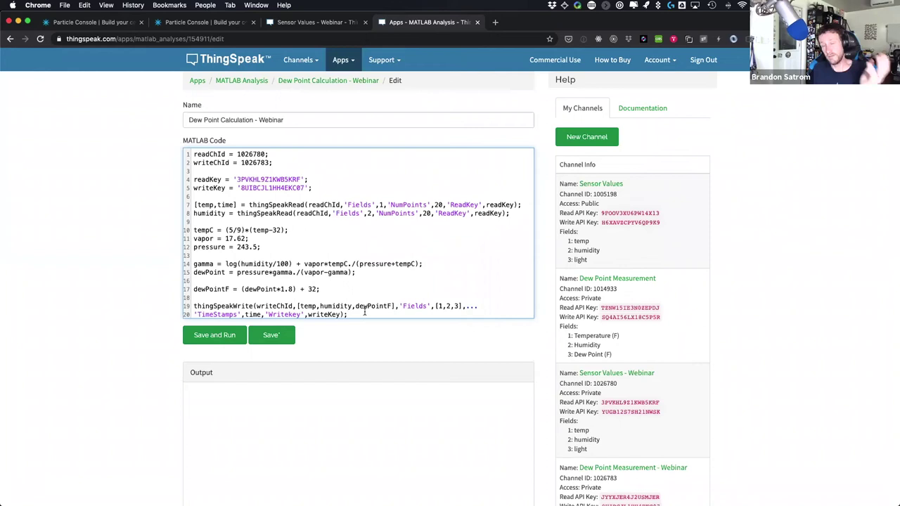
Save and run the Dew Point Calculation - Webinar analysis and check the outcome of the run.
{"action": "left_click", "coordinate": [204, 338]}
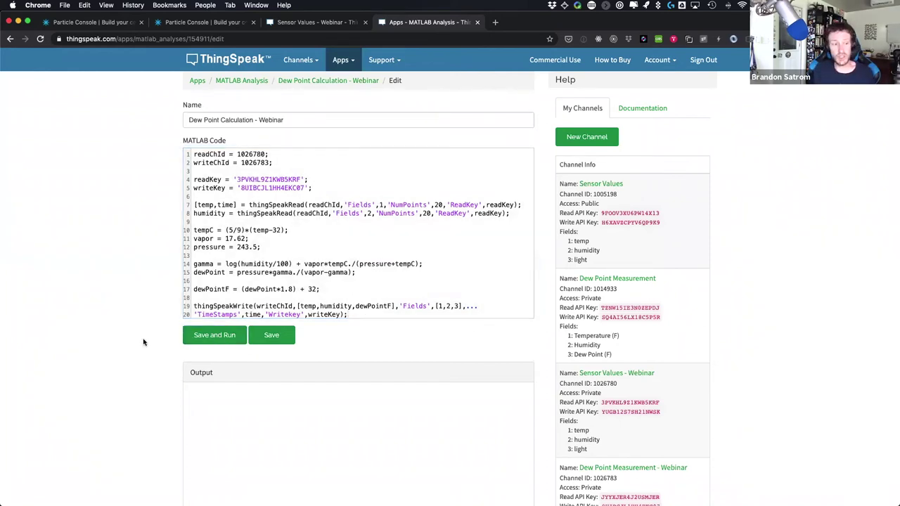
{"action": "scroll", "coordinate": [143, 341], "scroll_direction": "down", "scroll_amount": 3}
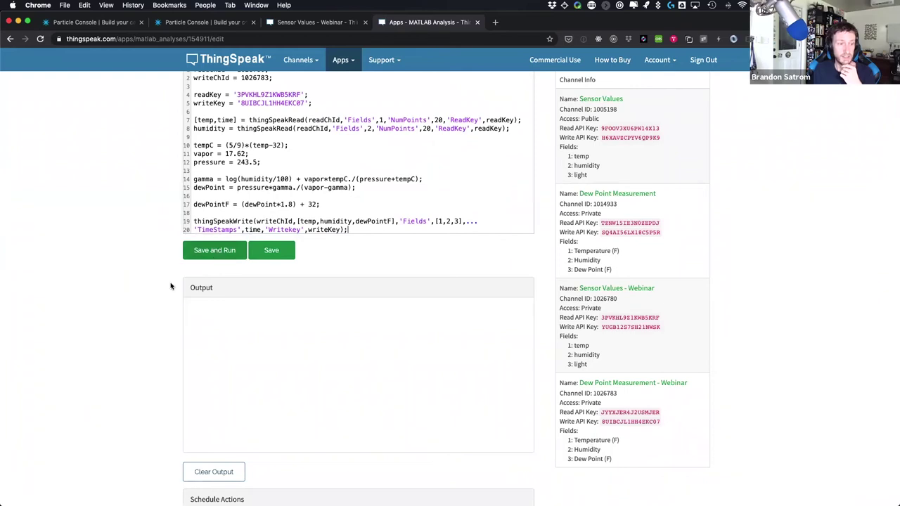
{"action": "scroll", "coordinate": [159, 301], "scroll_direction": "down", "scroll_amount": 5}
{"action": "scroll", "coordinate": [160, 303], "scroll_direction": "up", "scroll_amount": 3}
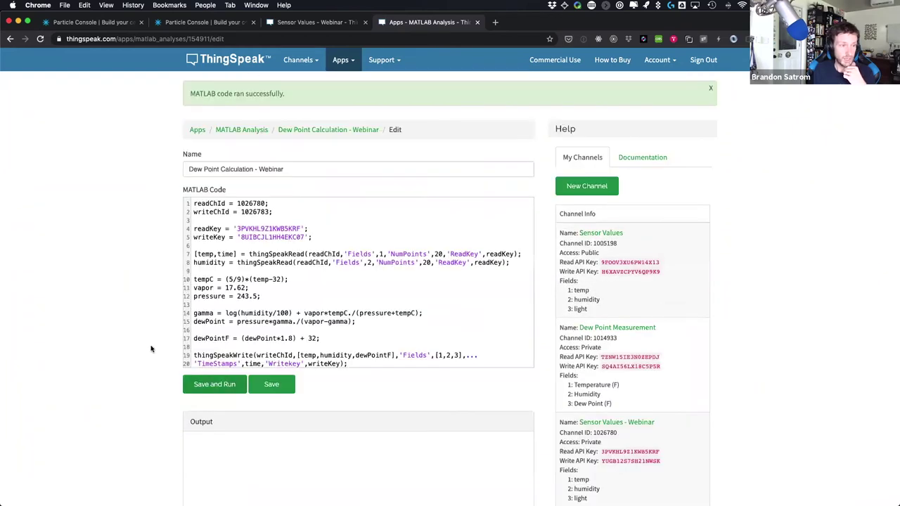
{"action": "scroll", "coordinate": [166, 337], "scroll_direction": "up", "scroll_amount": 3}
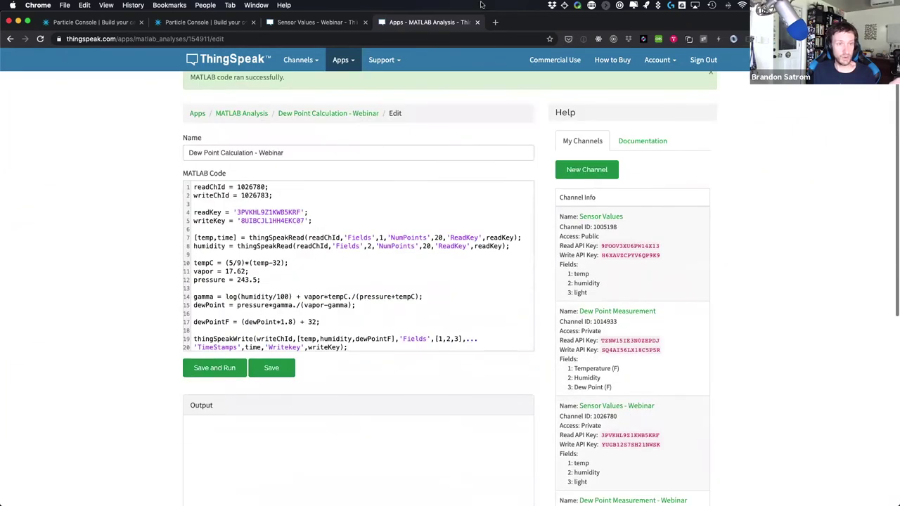
Open the Dew Point Measurement - Webinar channel in a separate browser tab and examine its temperature, humidity and dew point charts.
{"action": "right_click", "coordinate": [301, 65]}
{"action": "left_click", "coordinate": [301, 64]}
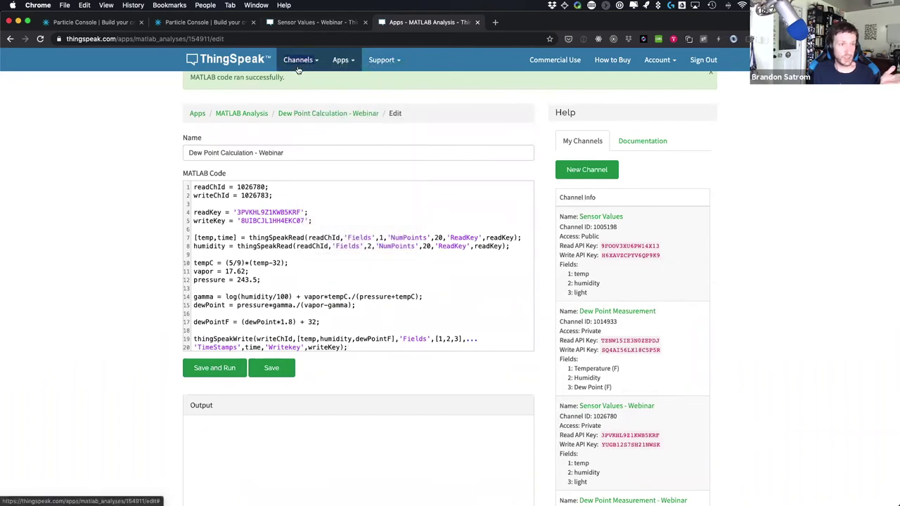
{"action": "left_click", "coordinate": [301, 62]}
{"action": "right_click", "coordinate": [302, 80]}
{"action": "left_click", "coordinate": [345, 84]}
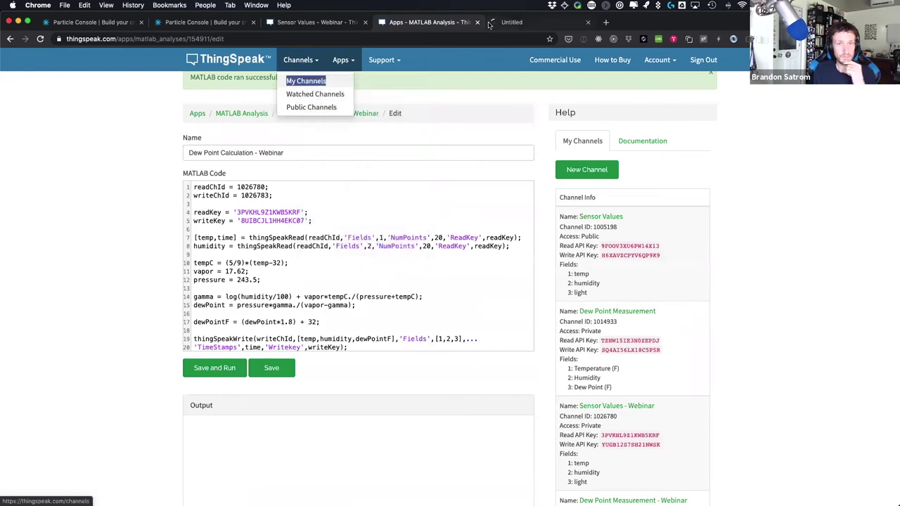
{"action": "left_click", "coordinate": [541, 22]}
{"action": "left_click", "coordinate": [255, 283]}
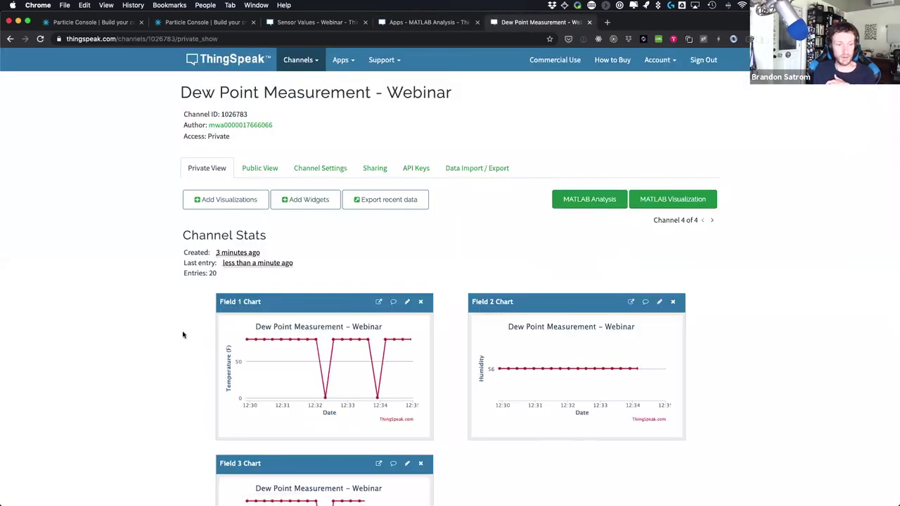
{"action": "scroll", "coordinate": [182, 335], "scroll_direction": "down", "scroll_amount": 3}
{"action": "scroll", "coordinate": [183, 334], "scroll_direction": "down", "scroll_amount": 2}
{"action": "mouse_move", "coordinate": [267, 348]}
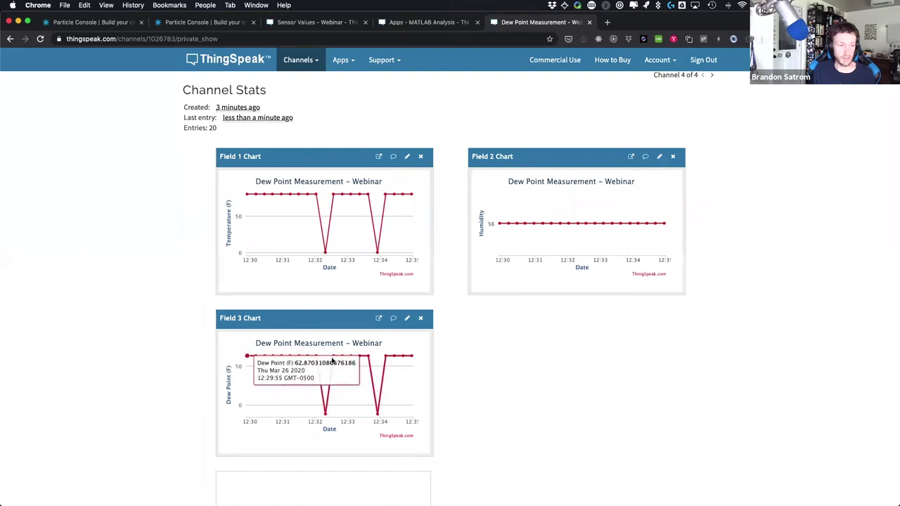
{"action": "mouse_move", "coordinate": [396, 206]}
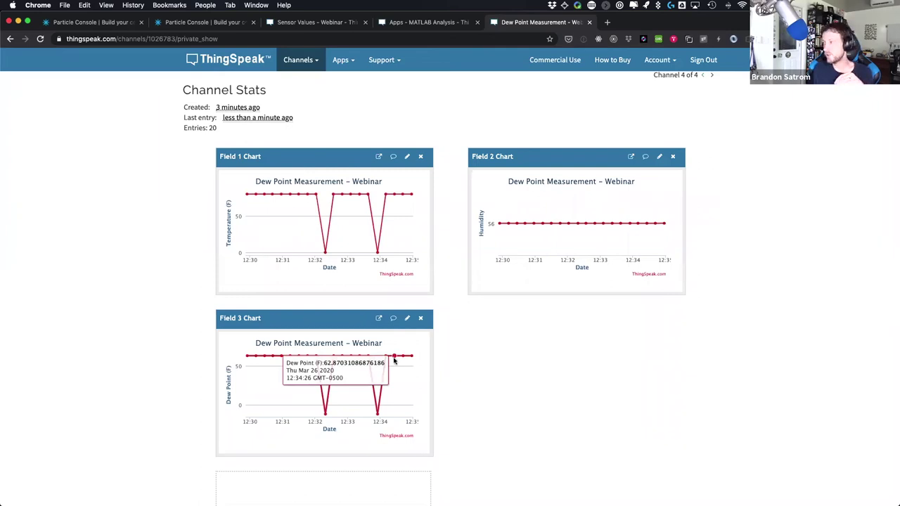
Return to the Dew Point Calculation - Webinar analysis and go to its schedule actions.
{"action": "left_click", "coordinate": [446, 23]}
{"action": "scroll", "coordinate": [177, 341], "scroll_direction": "down", "scroll_amount": 3}
{"action": "scroll", "coordinate": [166, 344], "scroll_direction": "up", "scroll_amount": 3}
{"action": "scroll", "coordinate": [165, 345], "scroll_direction": "down", "scroll_amount": 3}
{"action": "scroll", "coordinate": [152, 338], "scroll_direction": "up", "scroll_amount": 3}
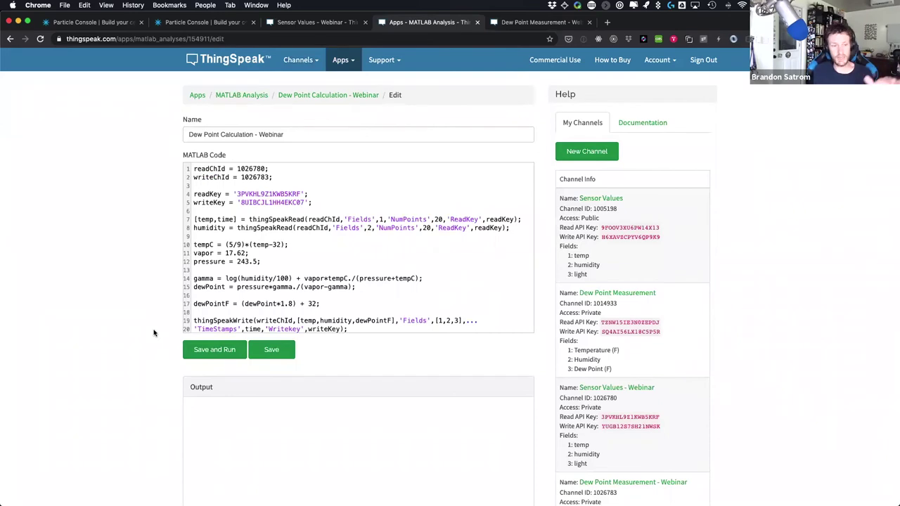
{"action": "scroll", "coordinate": [154, 333], "scroll_direction": "down", "scroll_amount": 5}
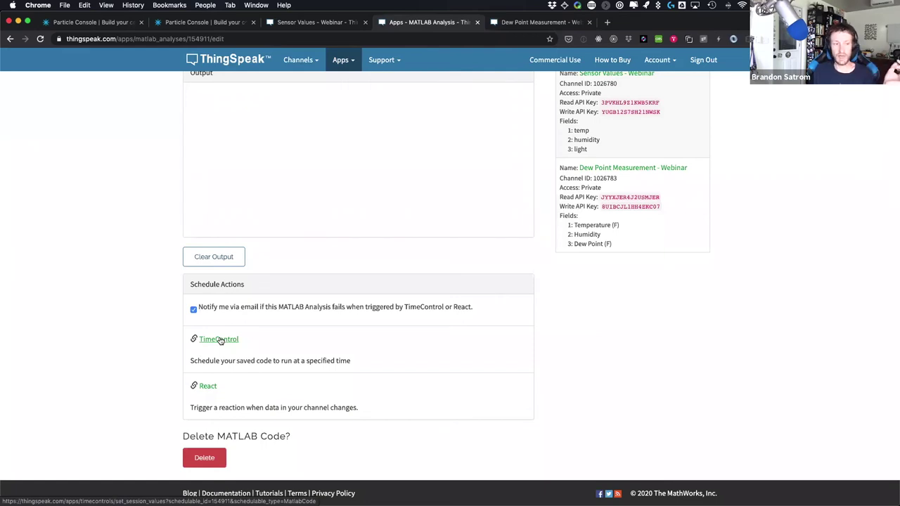
{"action": "left_click", "coordinate": [219, 340]}
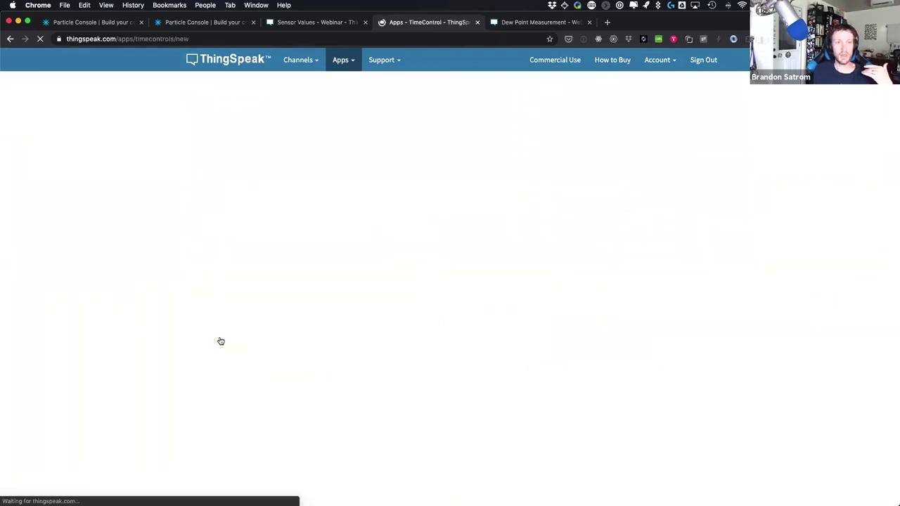
{"action": "left_click_drag", "start_coordinate": [315, 124], "coordinate": [228, 128]}
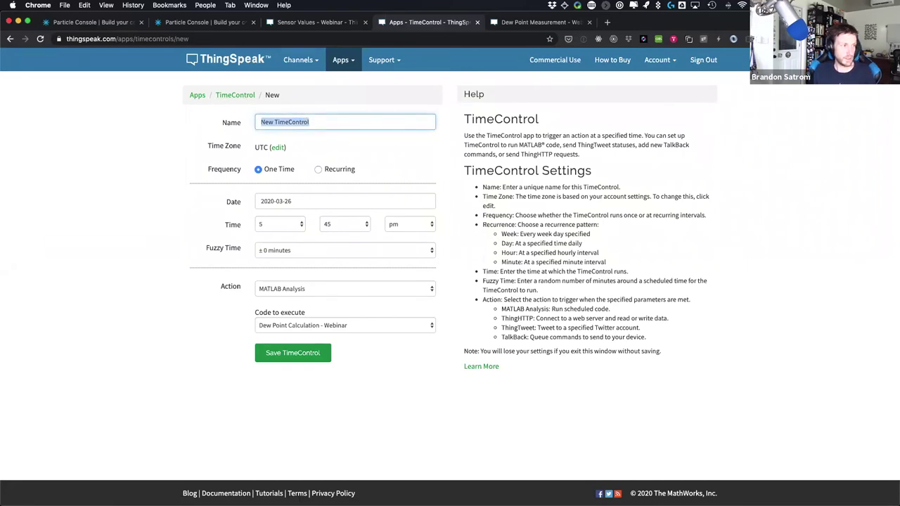
{"action": "left_click", "coordinate": [10, 39]}
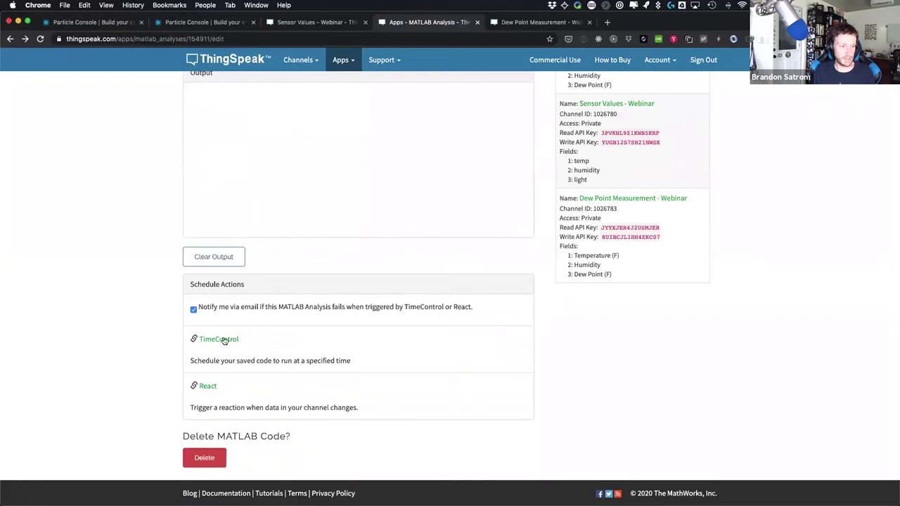
Start a new TimeControl for the analysis and name it DewPoint TC - Webinar.
{"action": "left_click", "coordinate": [224, 339]}
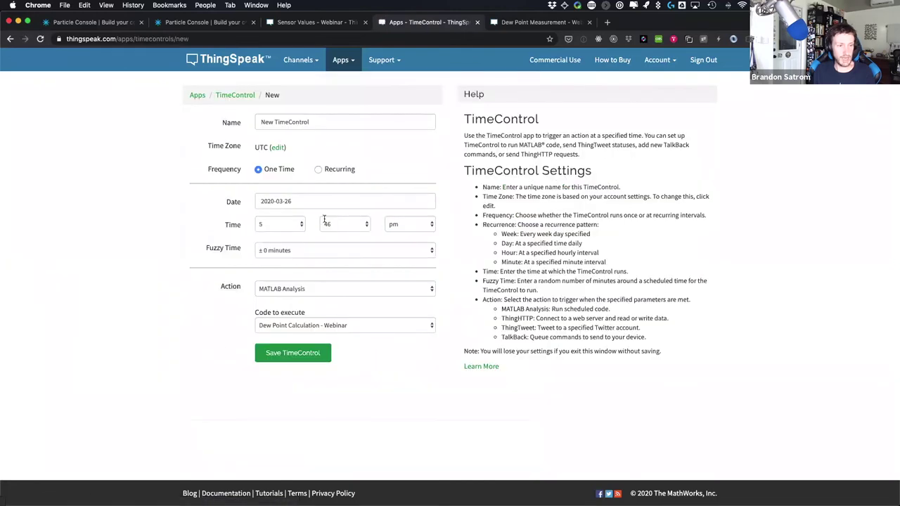
{"action": "left_click", "coordinate": [322, 124]}
{"action": "key", "text": "super+a"}
{"action": "key", "text": "BackSpace"}
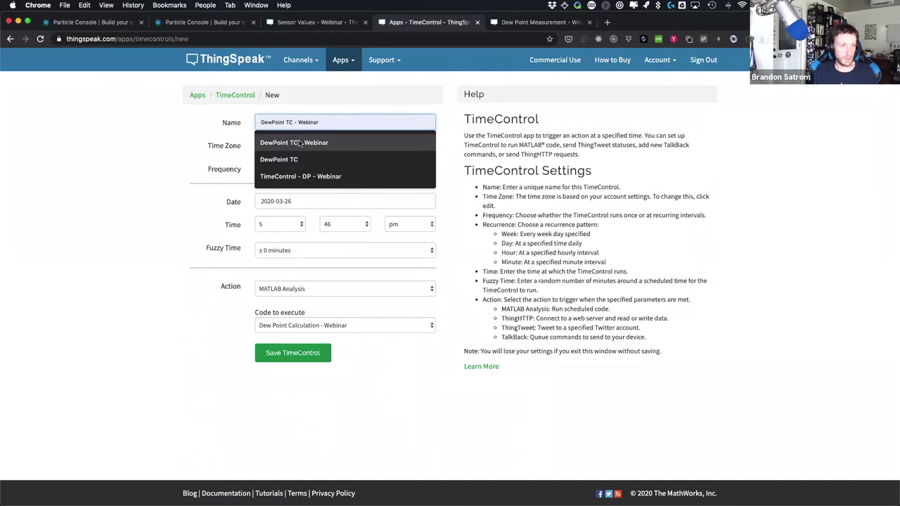
{"action": "left_click", "coordinate": [295, 143]}
Make the TimeControl recur every 10 minutes with MATLAB Analysis as its action, and save it.
{"action": "left_click", "coordinate": [319, 171]}
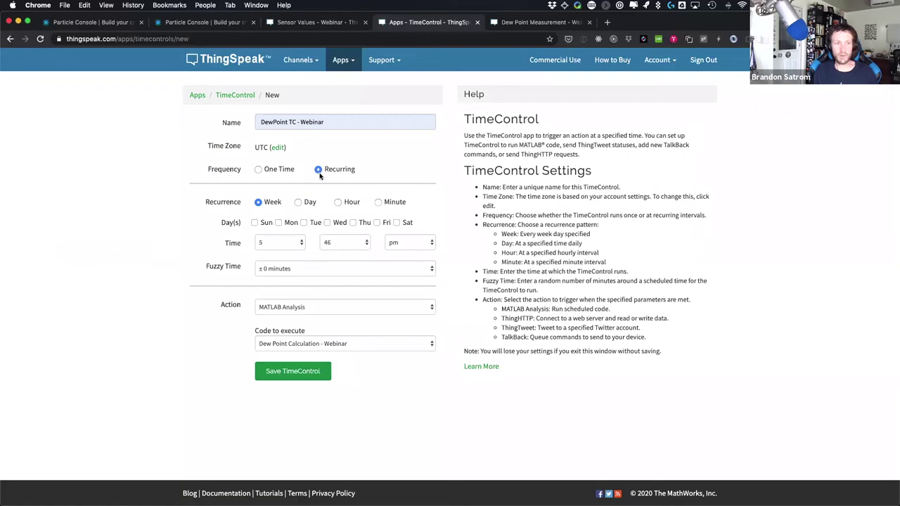
{"action": "left_click", "coordinate": [378, 203]}
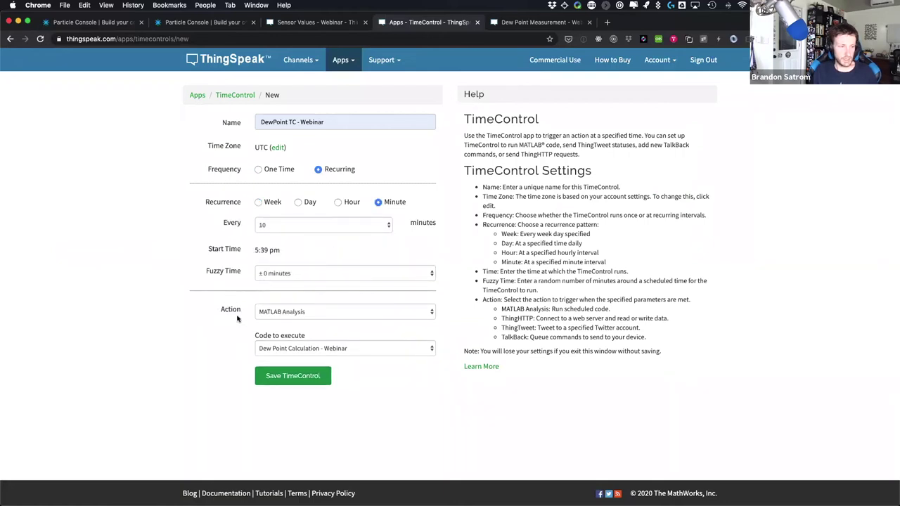
{"action": "left_click", "coordinate": [309, 313]}
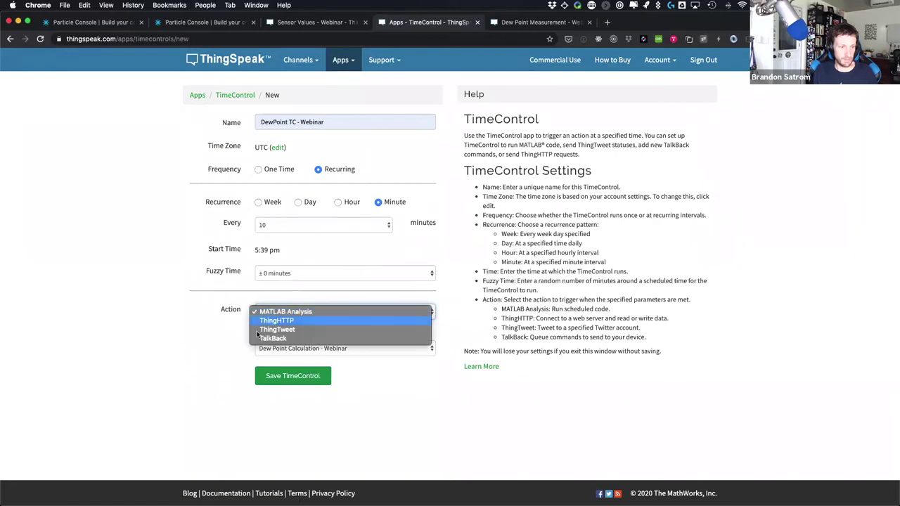
{"action": "left_click", "coordinate": [295, 356]}
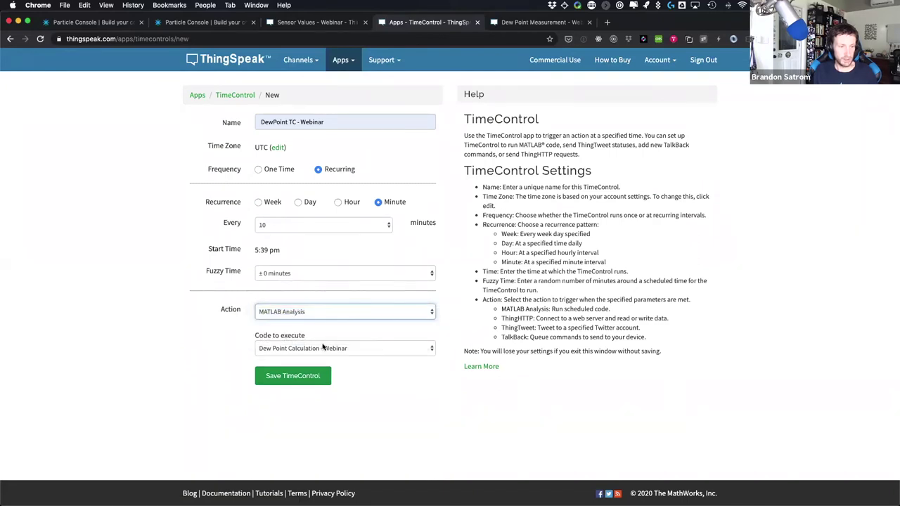
{"action": "left_click", "coordinate": [295, 378]}
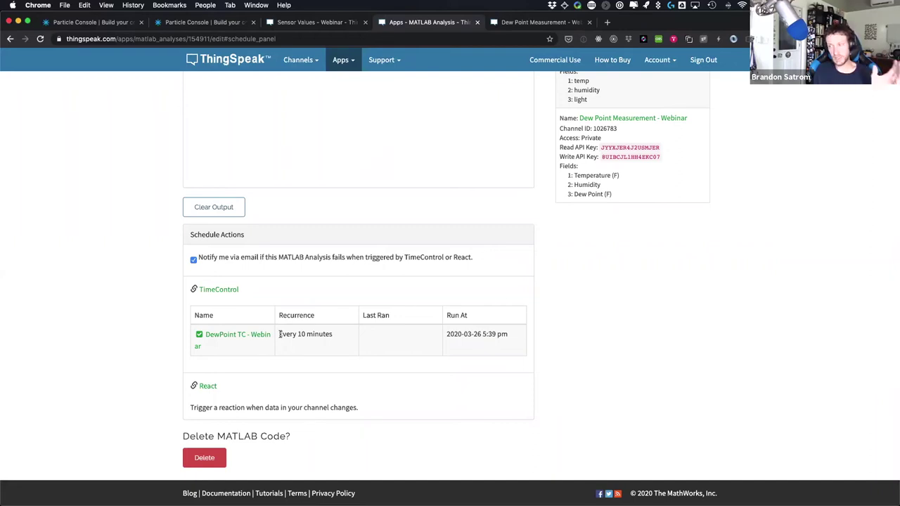
Review the charts of the Dew Point Measurement - Webinar channel and those of the Sensor Values - Webinar channel.
{"action": "scroll", "coordinate": [280, 335], "scroll_direction": "up", "scroll_amount": 10}
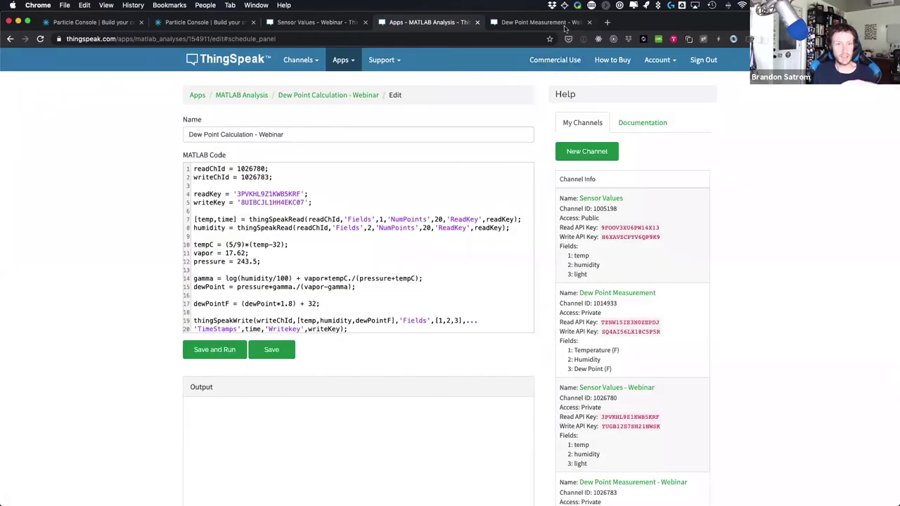
{"action": "left_click", "coordinate": [559, 25]}
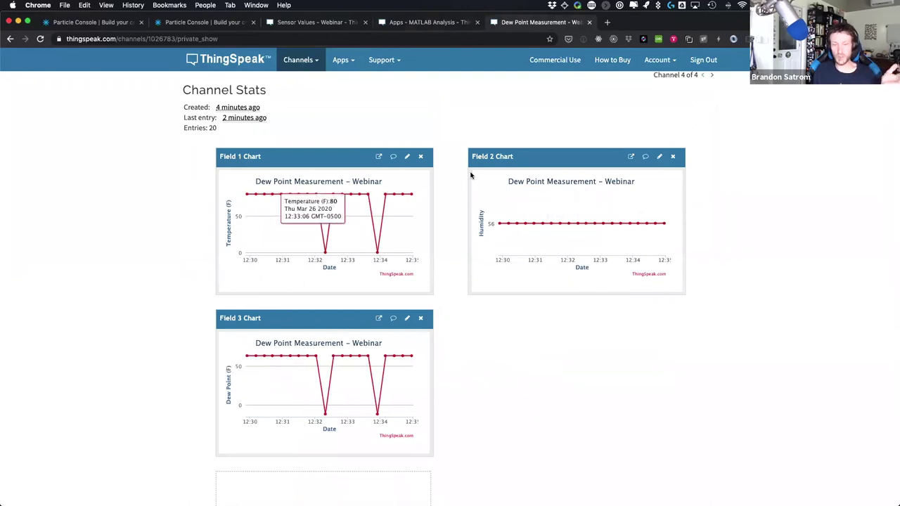
{"action": "left_click", "coordinate": [309, 23]}
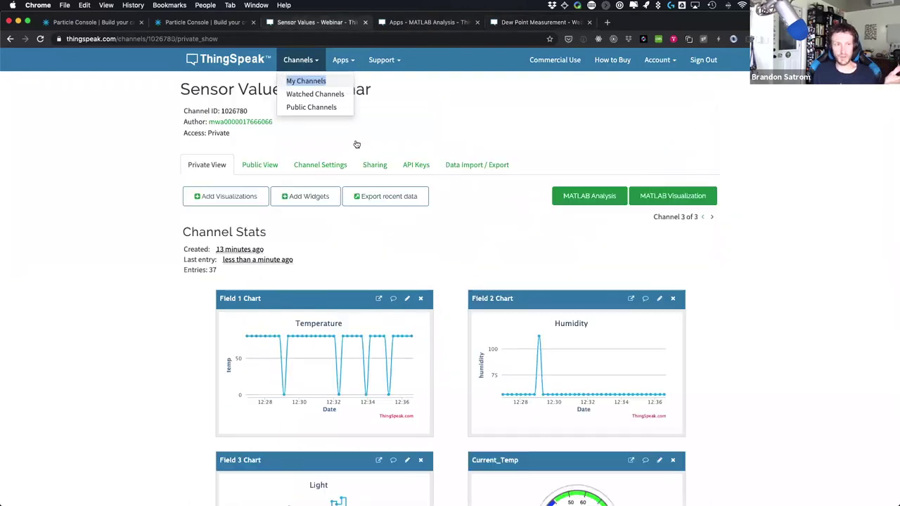
{"action": "scroll", "coordinate": [361, 299], "scroll_direction": "down", "scroll_amount": 5}
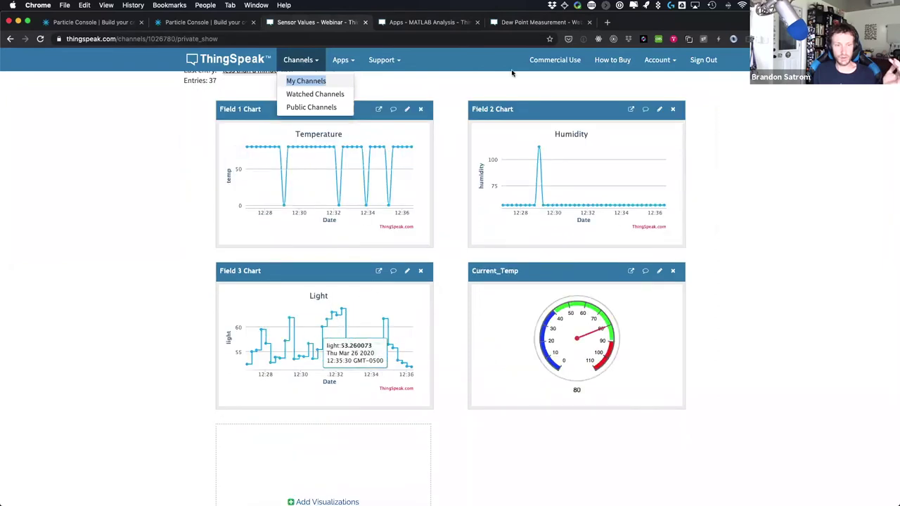
Create a custom MATLAB visualization without starter code for the Dew Point Measurement - Webinar channel and name it Dew Point - Webinar.
{"action": "left_click", "coordinate": [544, 22]}
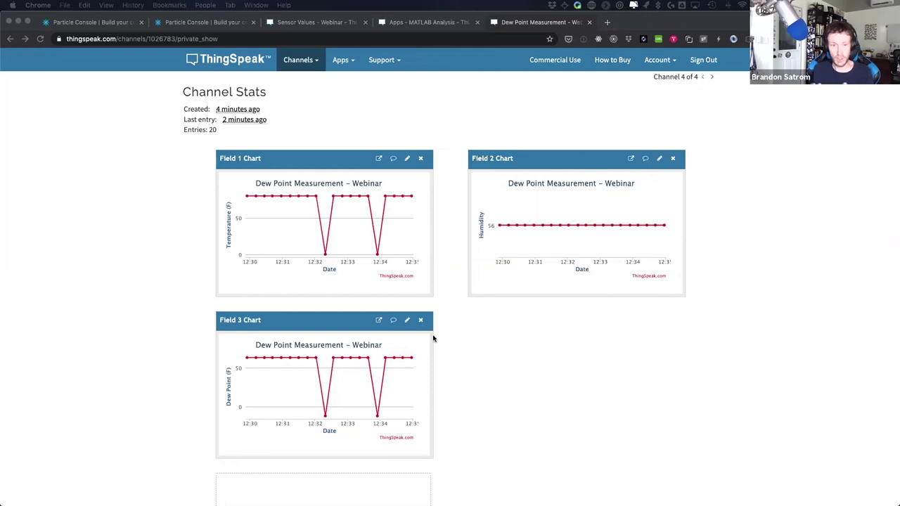
{"action": "scroll", "coordinate": [440, 315], "scroll_direction": "up", "scroll_amount": 3}
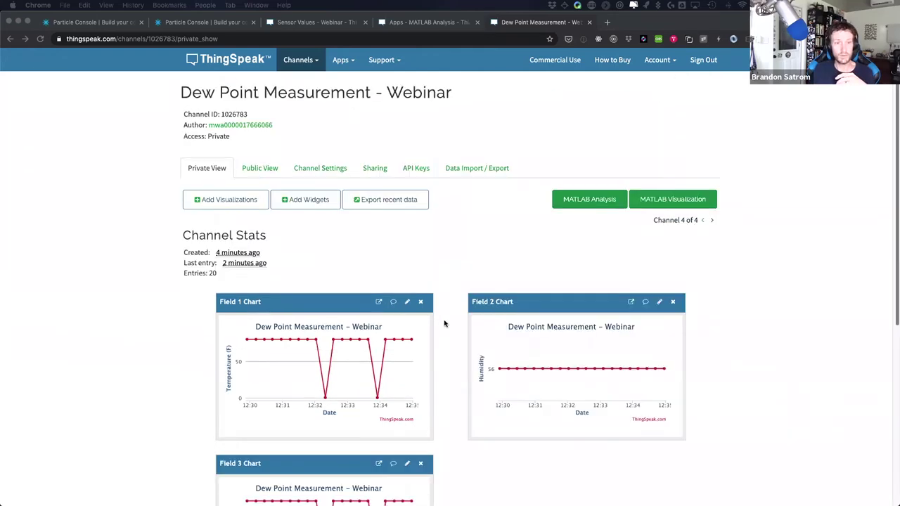
{"action": "left_click", "coordinate": [661, 201]}
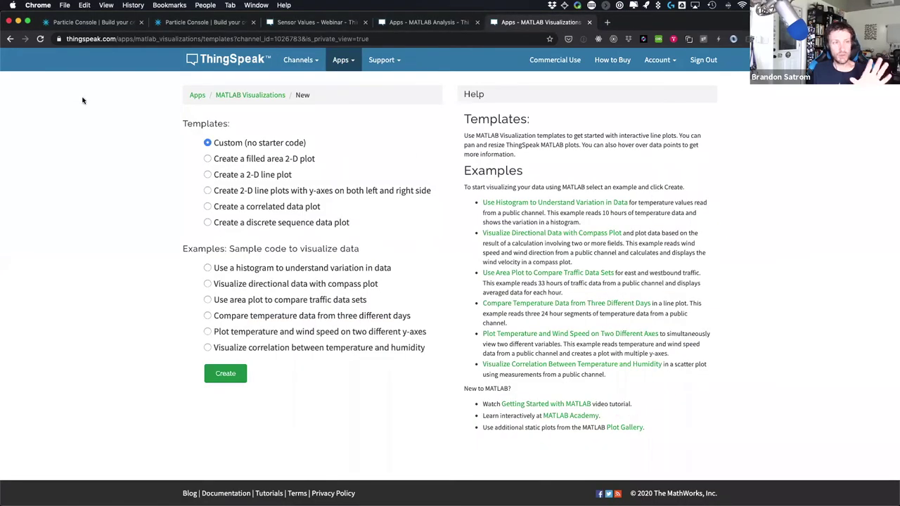
{"action": "left_click", "coordinate": [9, 39]}
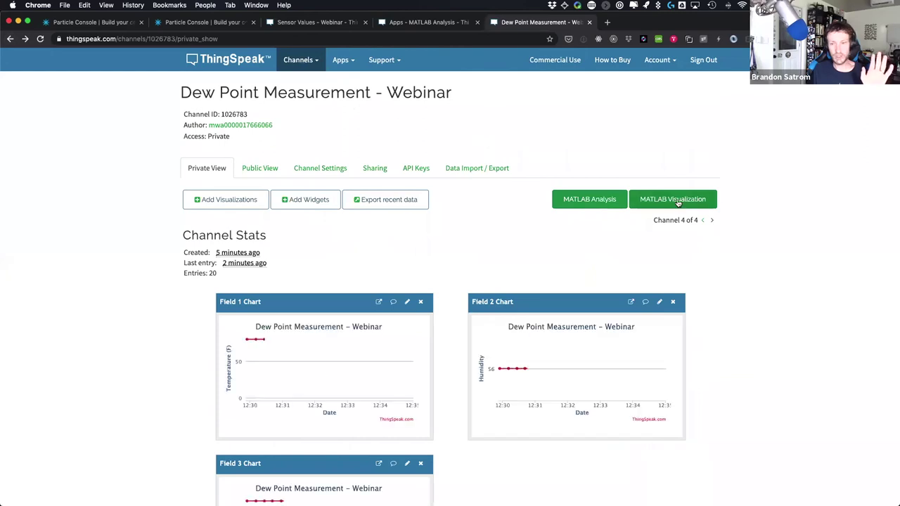
{"action": "left_click", "coordinate": [677, 202]}
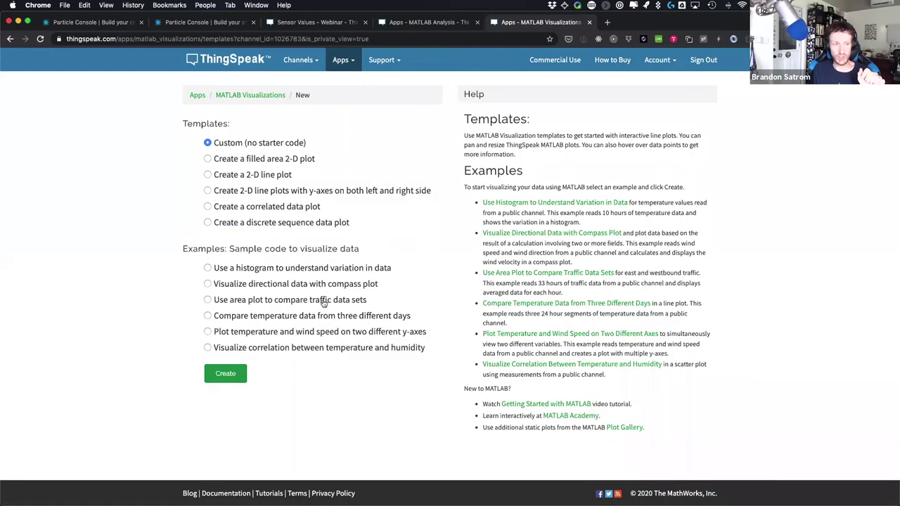
{"action": "left_click", "coordinate": [226, 376]}
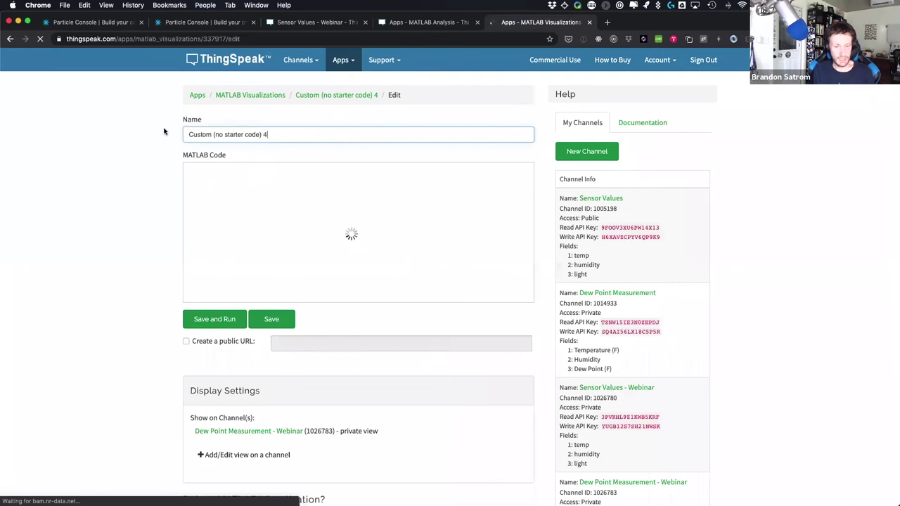
{"action": "triple_click", "coordinate": [267, 135]}
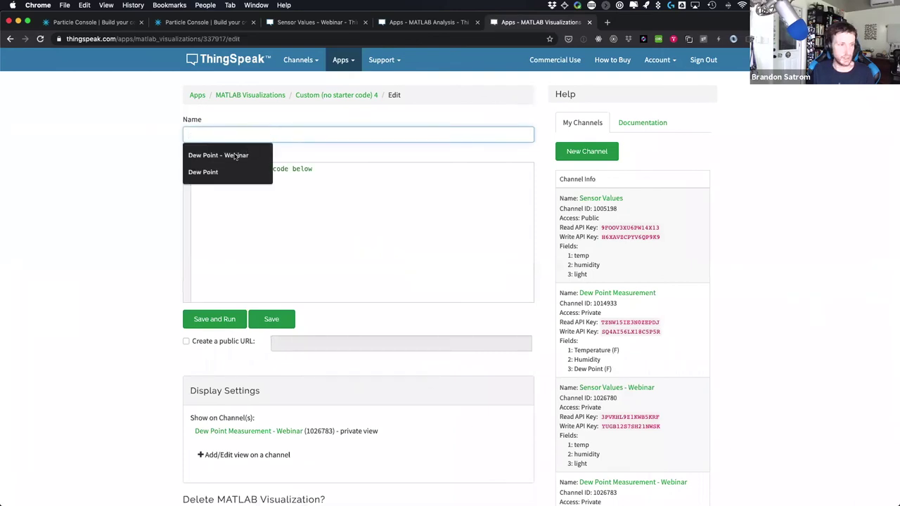
{"action": "left_click", "coordinate": [211, 153]}
Replace the starter comment with a readChId assignment left without a value and a readKey assignment holding an empty string.
{"action": "left_click", "coordinate": [237, 185]}
{"action": "left_click_drag", "start_coordinate": [345, 168], "coordinate": [187, 175]}
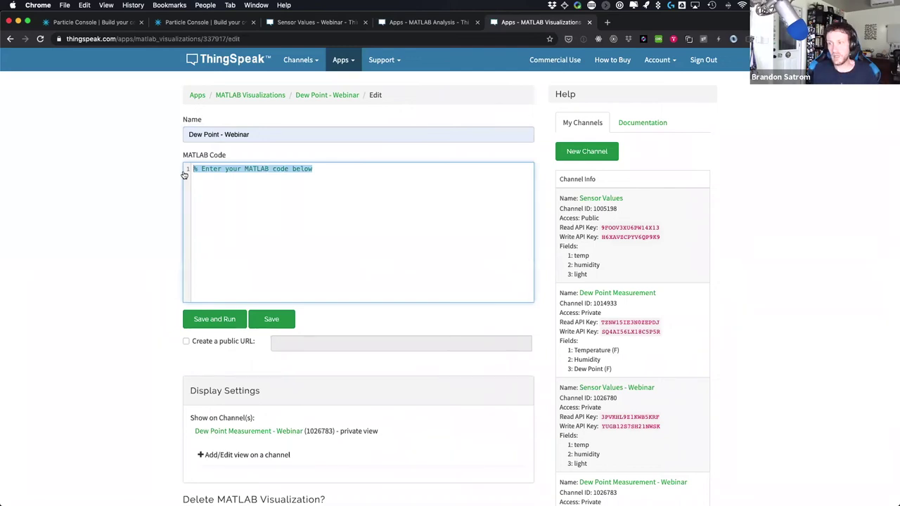
{"action": "type", "text": "read"}
{"action": "key", "text": "BackSpace"}
{"action": "key", "text": "BackSpace"}
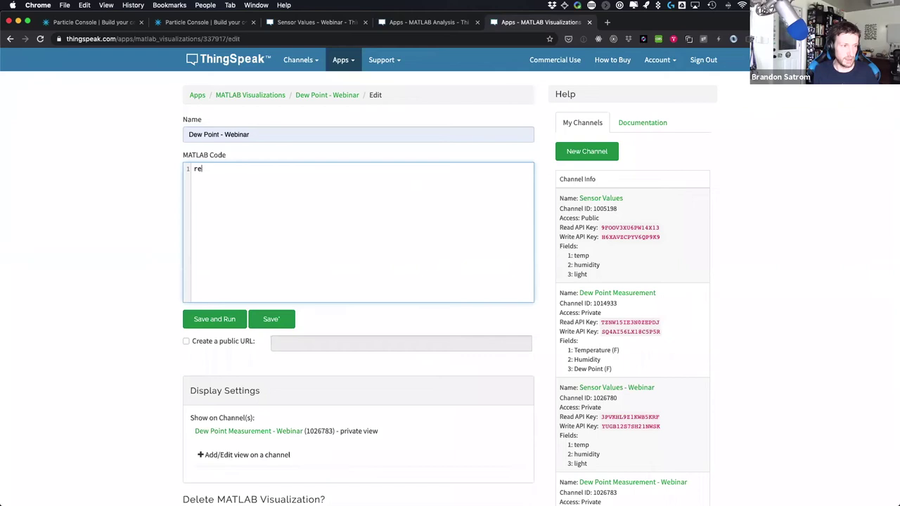
{"action": "type", "text": "adChId ="}
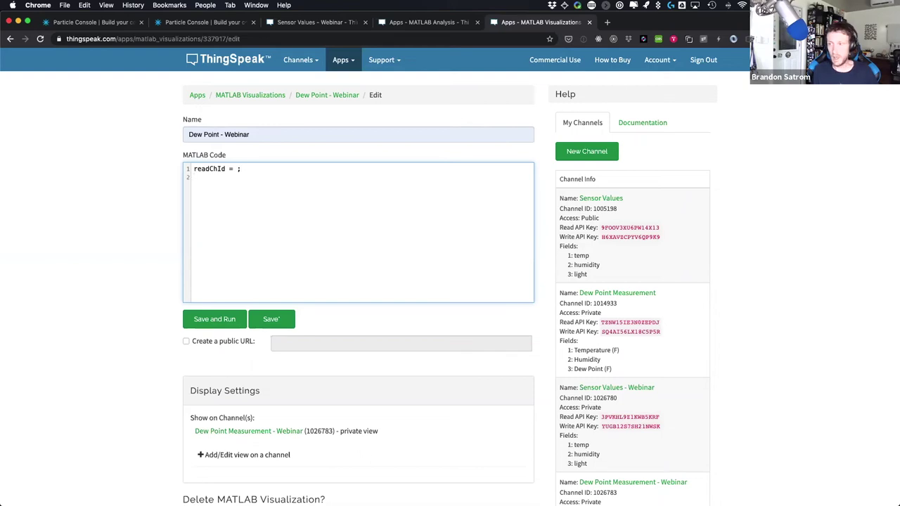
{"action": "type", "text": "readKey ="}
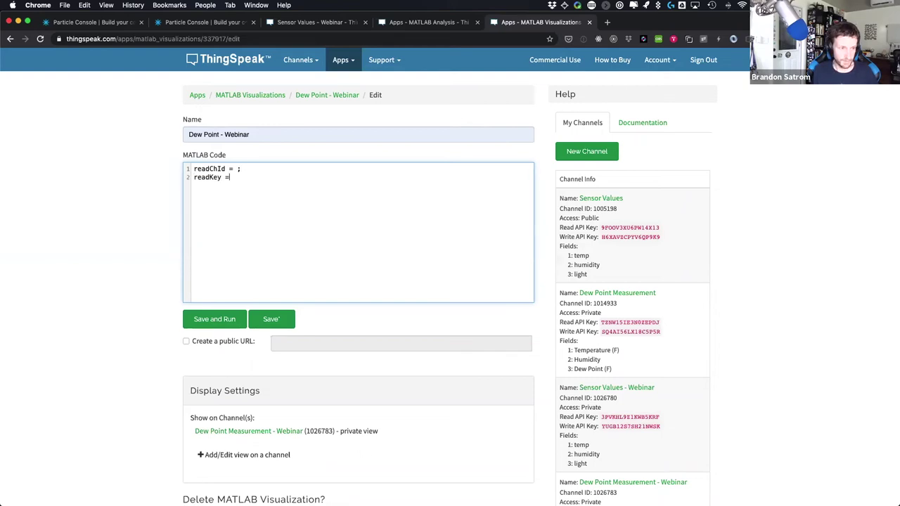
{"action": "type", "text": " '';"}
Set readChId to 1026783, the channel ID copied from the Dew Point Measurement - Webinar channel info.
{"action": "scroll", "coordinate": [597, 429], "scroll_direction": "down", "scroll_amount": 3}
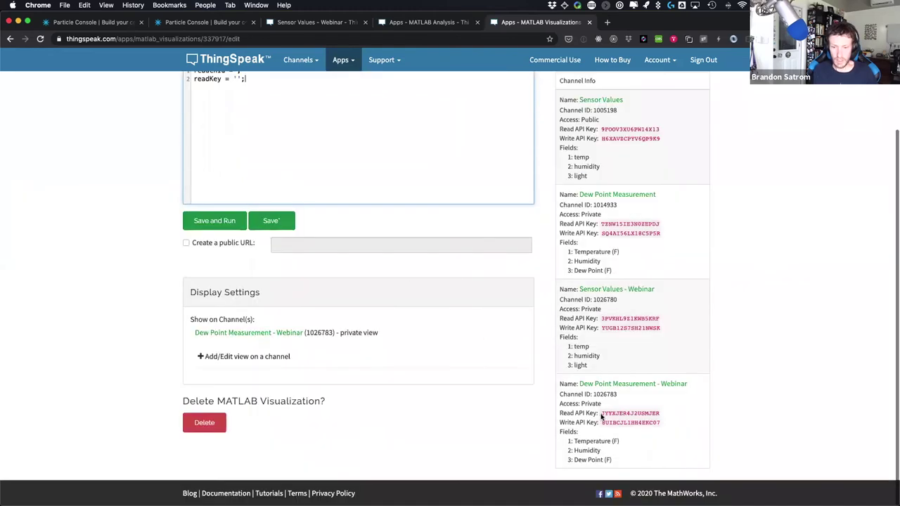
{"action": "right_click", "coordinate": [608, 395]}
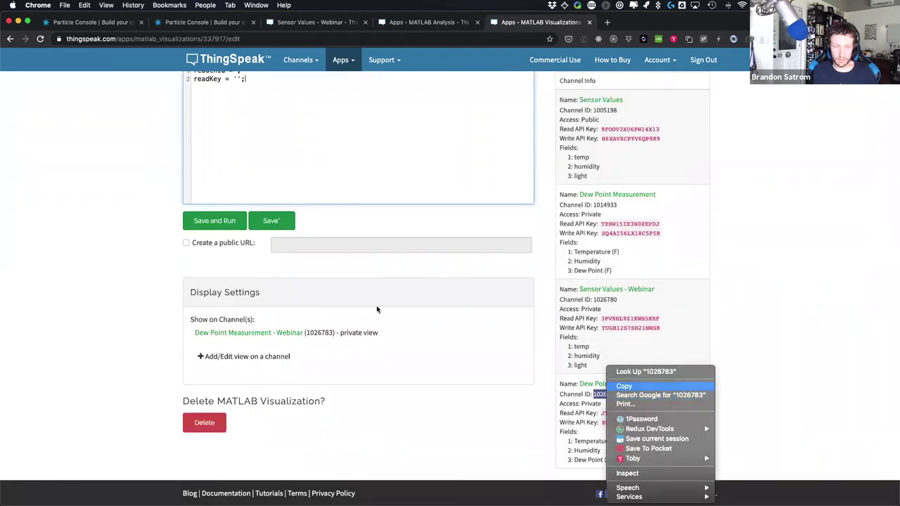
{"action": "left_click", "coordinate": [620, 384]}
{"action": "scroll", "coordinate": [234, 105], "scroll_direction": "up", "scroll_amount": 3}
{"action": "left_click", "coordinate": [237, 169]}
{"action": "key", "text": "ctrl+v"}
Paste the Dew Point Measurement - Webinar channel's read API key as the readKey value and add blank lines below it.
{"action": "scroll", "coordinate": [635, 417], "scroll_direction": "down", "scroll_amount": 3}
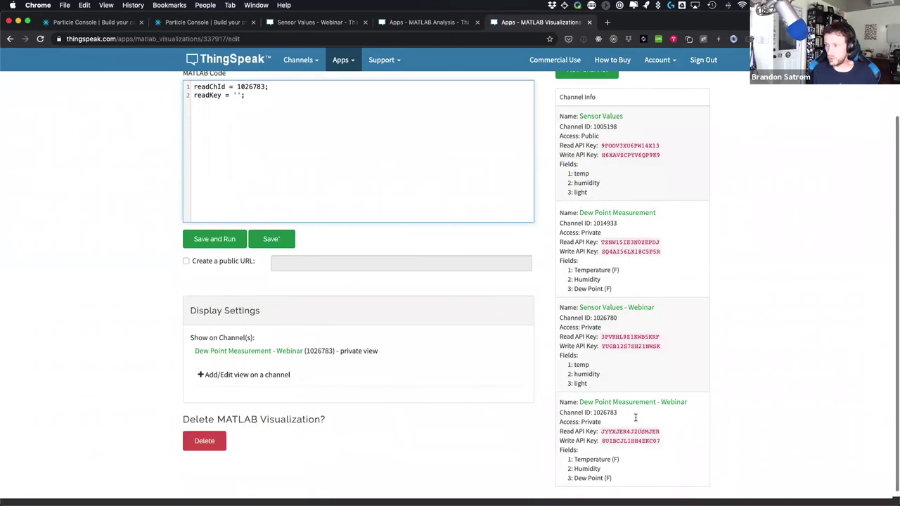
{"action": "scroll", "coordinate": [635, 418], "scroll_direction": "down", "scroll_amount": 1}
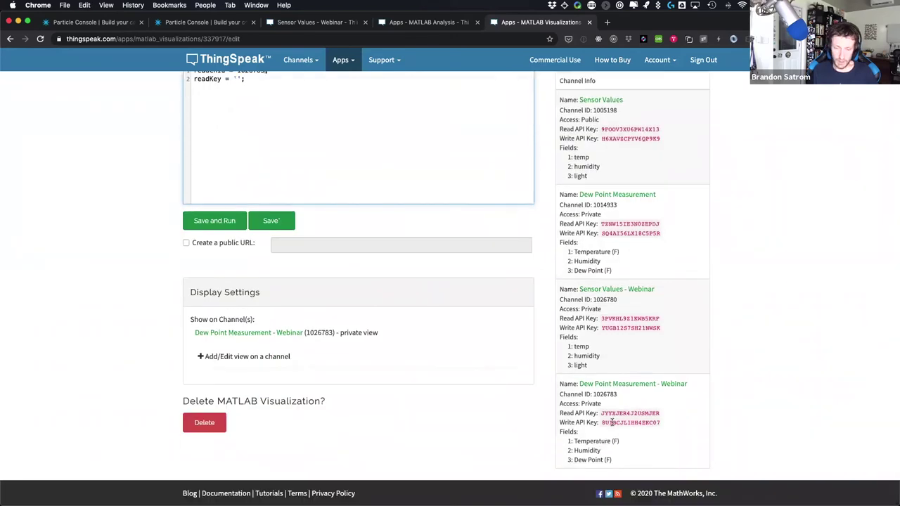
{"action": "right_click", "coordinate": [613, 413]}
{"action": "left_click", "coordinate": [624, 384]}
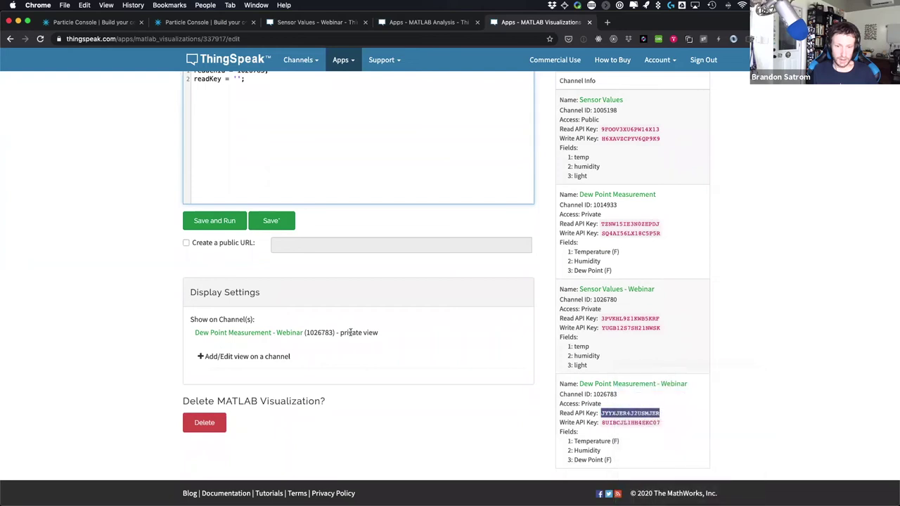
{"action": "scroll", "coordinate": [350, 332], "scroll_direction": "up", "scroll_amount": 3}
{"action": "left_click", "coordinate": [237, 178]}
{"action": "key", "text": "super+v"}
{"action": "key", "text": "Return"}
{"action": "key", "text": "Return"}
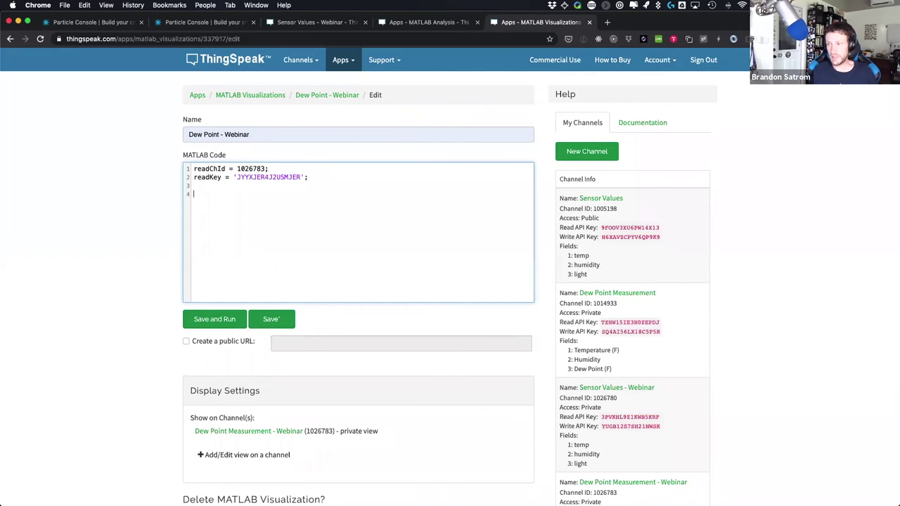
Insert a thingSpeakRead call that reads 100 points of fields 1, 2 and 3 into dewPointData and timeStamps using readChId and readKey.
{"action": "key", "text": "super+Tab"}
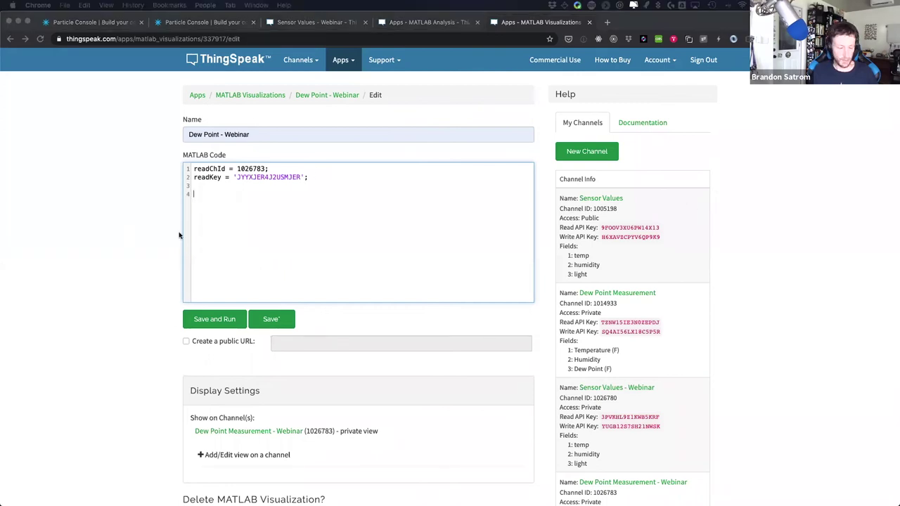
{"action": "key", "text": "super+Tab"}
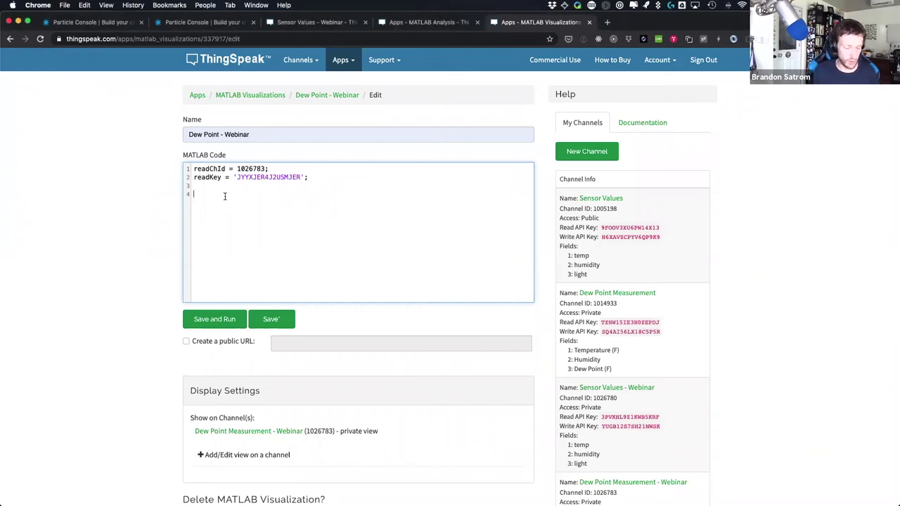
{"action": "key", "text": "super+v"}
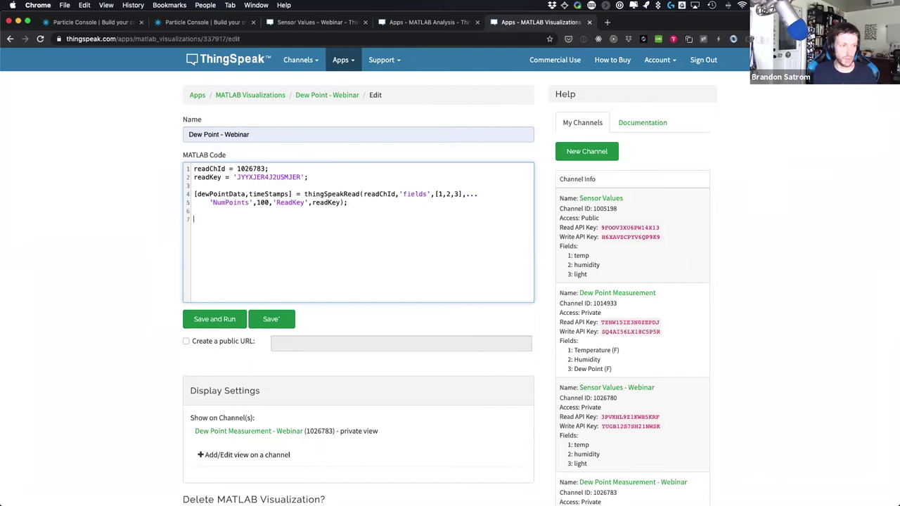
Add the line plot(timeStamps,dewPointData); to the visualization code.
{"action": "type", "text": "lot"}
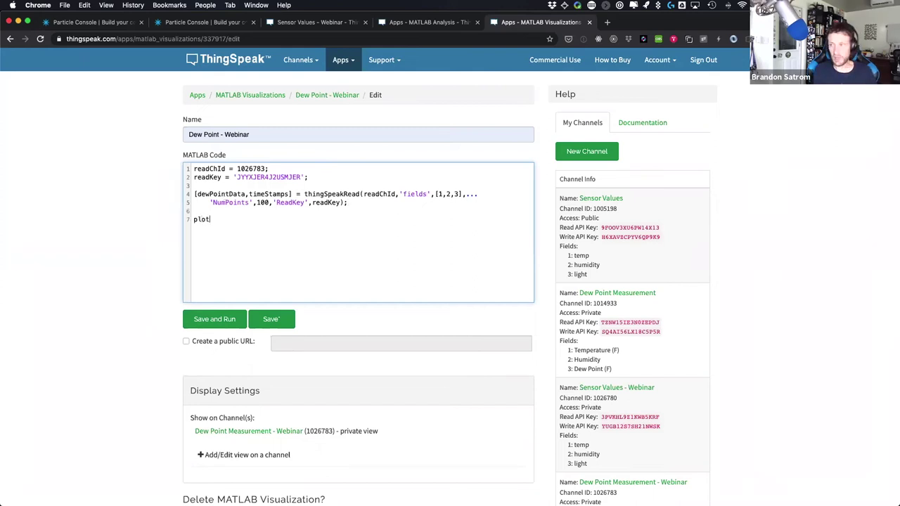
{"action": "type", "text": "(timeStamps"}
{"action": "key", "text": "BackSpace"}
{"action": "key", "text": "BackSpace"}
{"action": "type", "text": "p"}
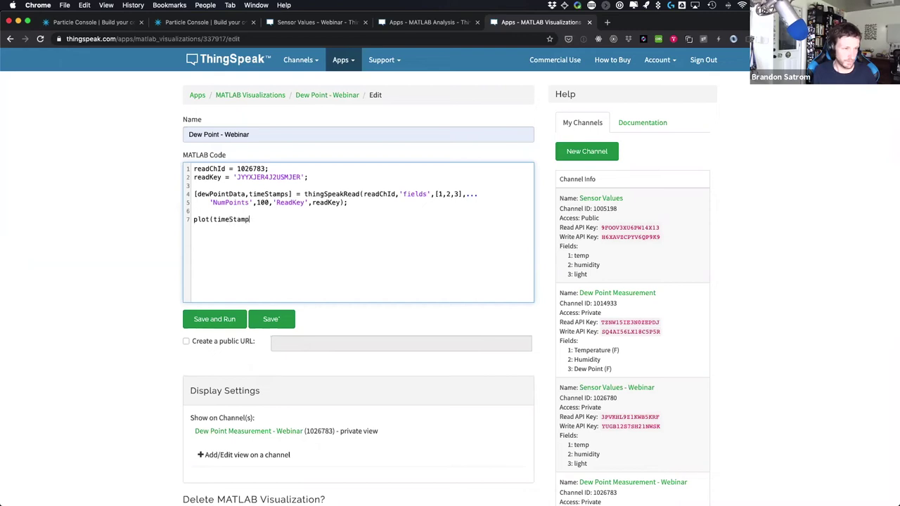
{"action": "type", "text": "s,dew"}
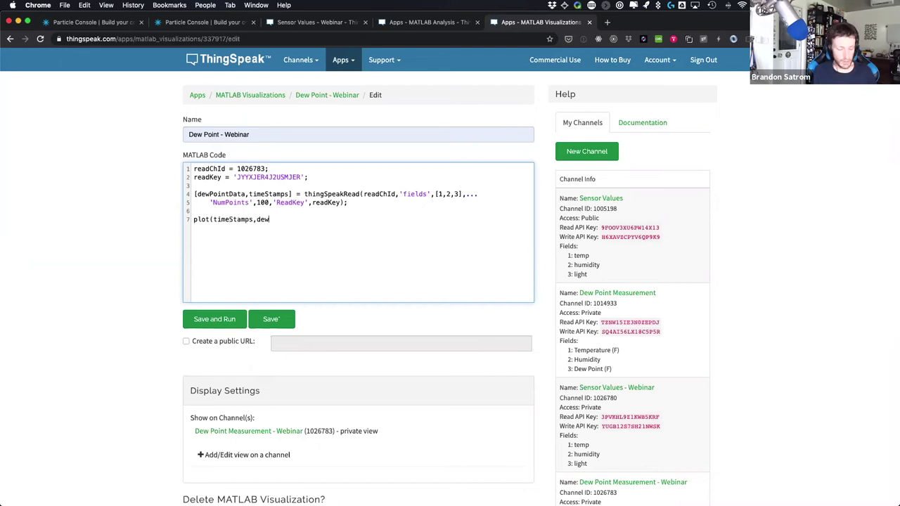
{"action": "type", "text": "PointData);"}
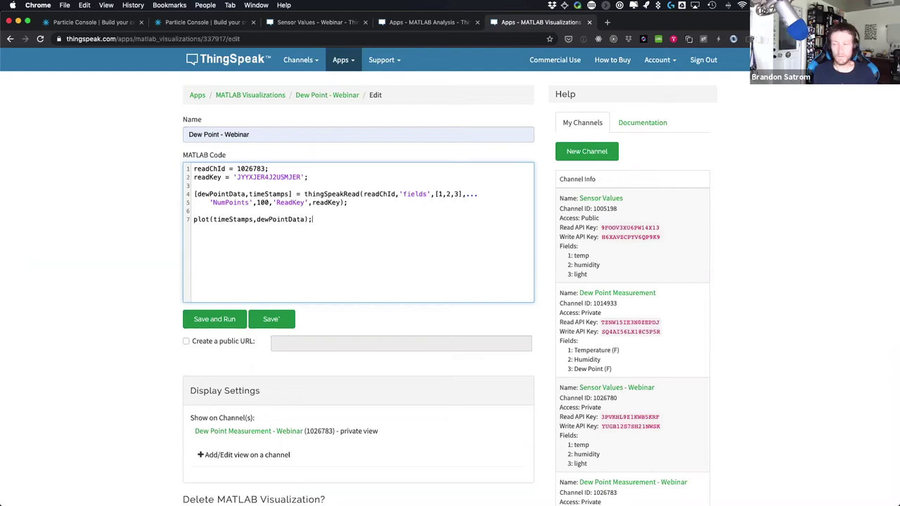
Add code for axis labels TimeStamps and Measured Values, title Dew Point Measurement, a Temperature, Humidity, Dew Point legend and the grid.
{"action": "key", "text": "Return"}
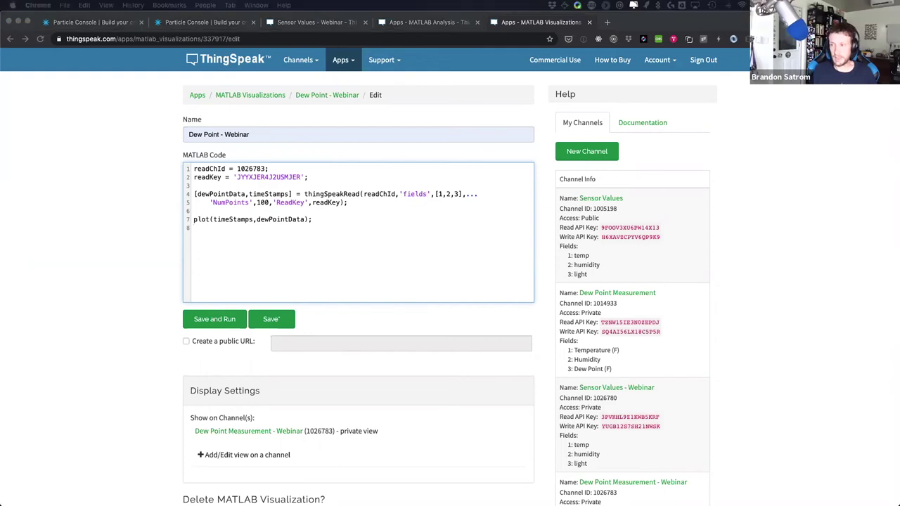
{"action": "left_click", "coordinate": [217, 247]}
{"action": "key", "text": "super+v"}
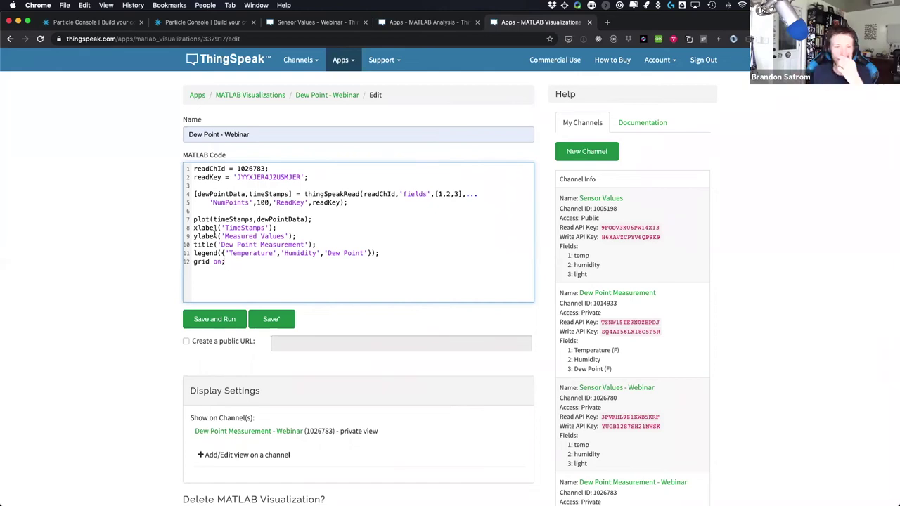
Save and run the Dew Point - Webinar visualization code.
{"action": "scroll", "coordinate": [168, 296], "scroll_direction": "down", "scroll_amount": 1}
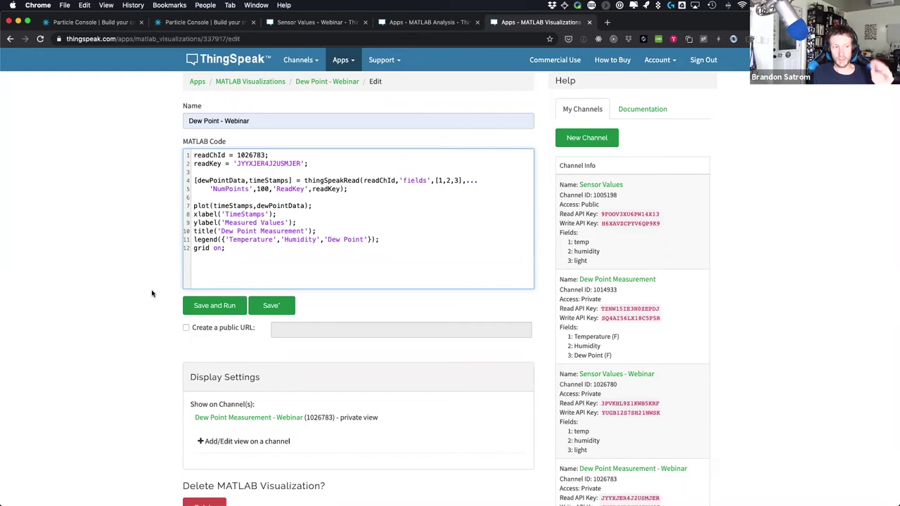
{"action": "scroll", "coordinate": [152, 294], "scroll_direction": "down", "scroll_amount": 1}
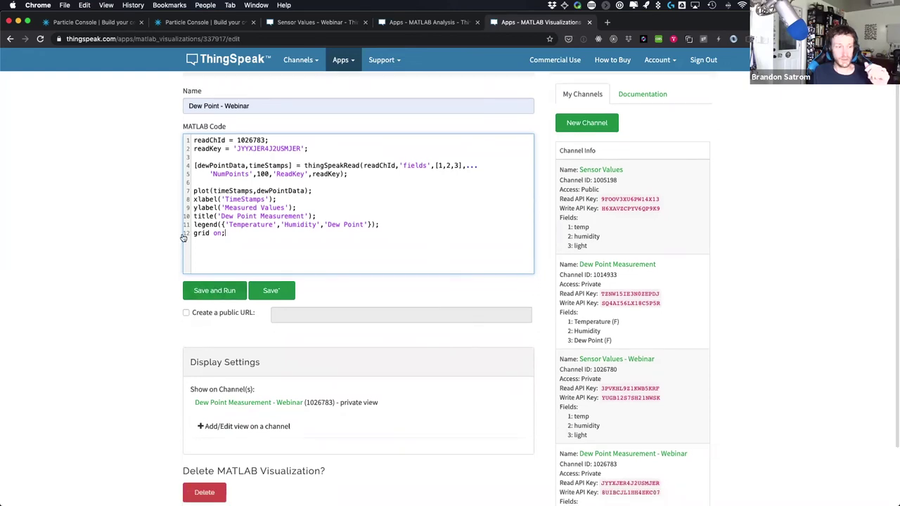
{"action": "left_click", "coordinate": [210, 292]}
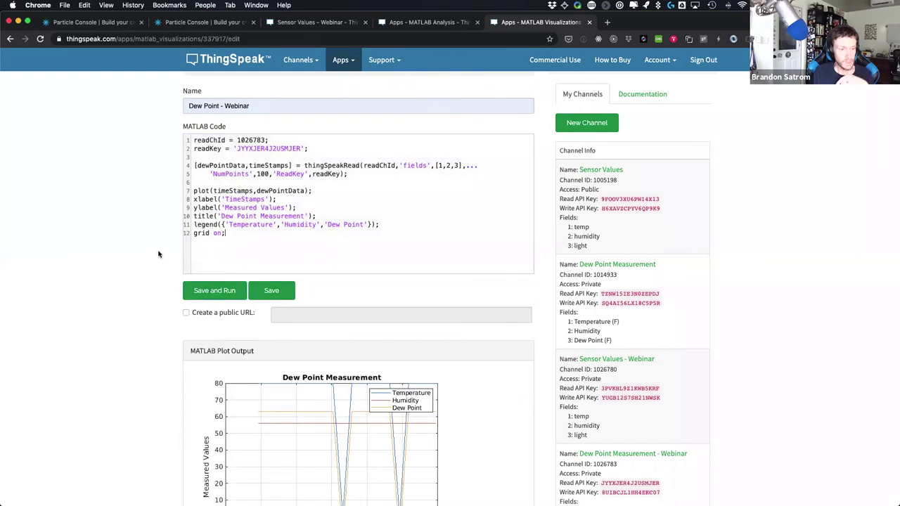
Examine the Dew Point Measurement plot output against its code, and glance at the Dew Point Calculation - Webinar analysis.
{"action": "scroll", "coordinate": [159, 253], "scroll_direction": "down", "scroll_amount": 4}
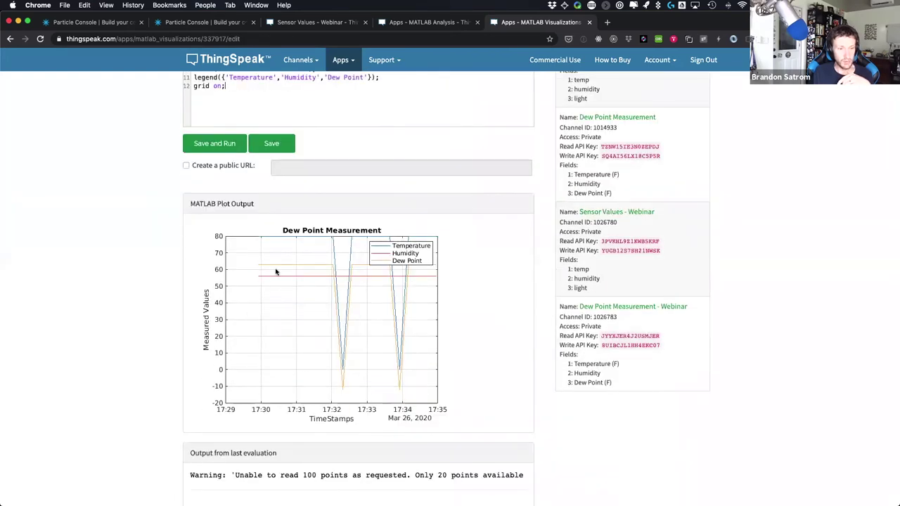
{"action": "scroll", "coordinate": [275, 295], "scroll_direction": "up", "scroll_amount": 5}
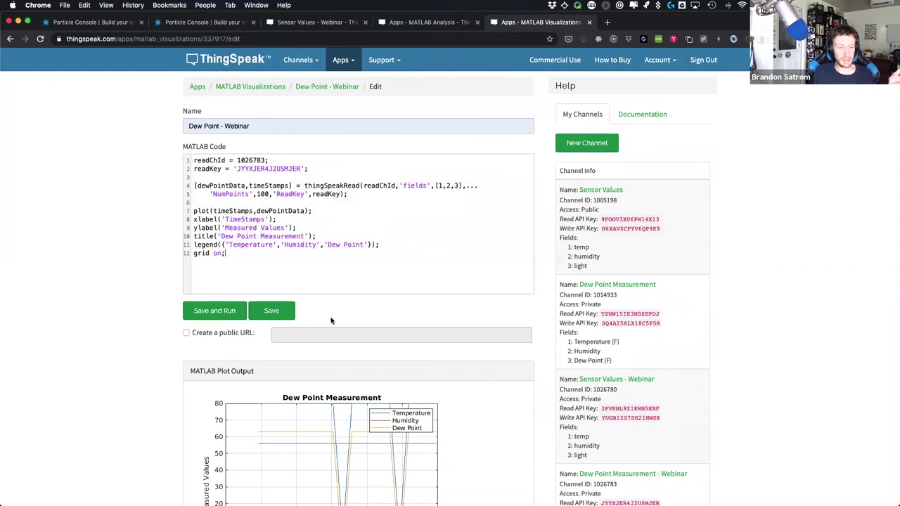
{"action": "scroll", "coordinate": [303, 309], "scroll_direction": "down", "scroll_amount": 5}
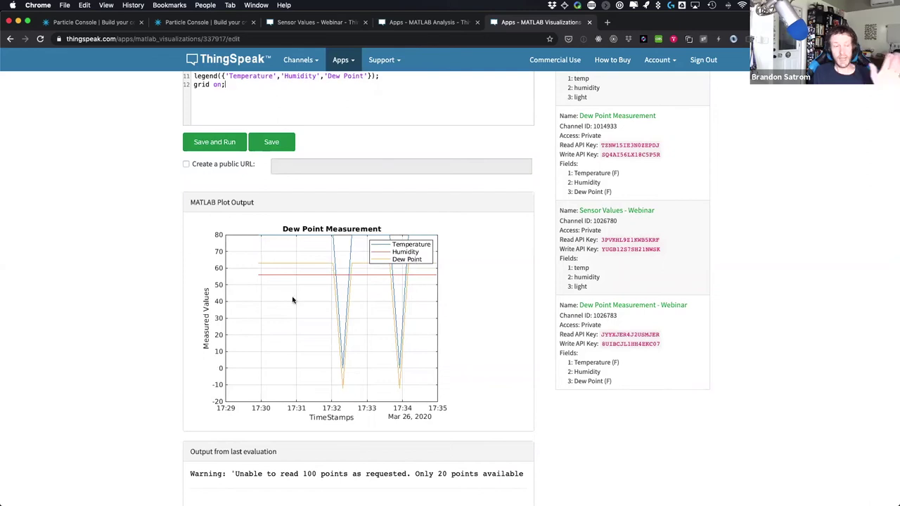
{"action": "scroll", "coordinate": [294, 300], "scroll_direction": "down", "scroll_amount": 2}
{"action": "scroll", "coordinate": [291, 300], "scroll_direction": "up", "scroll_amount": 3}
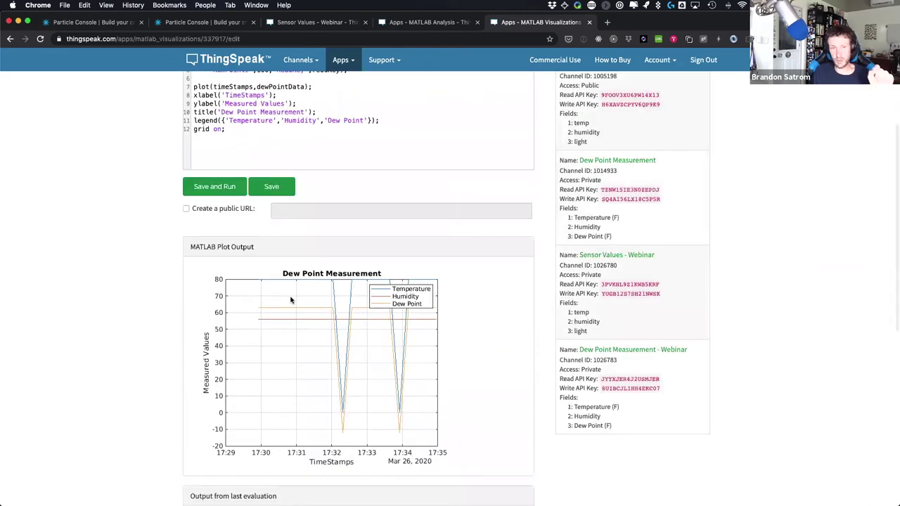
{"action": "left_click", "coordinate": [464, 24]}
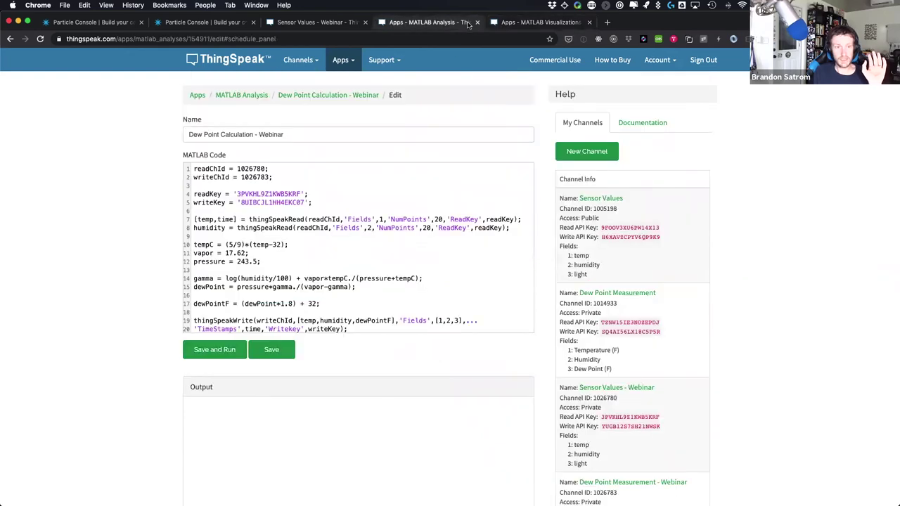
{"action": "left_click", "coordinate": [540, 22]}
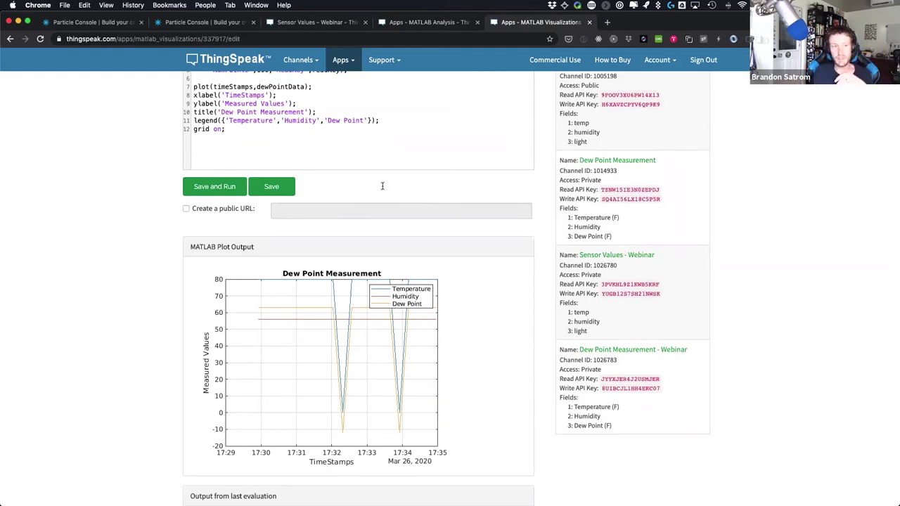
Check the visualization's display settings and view the field charts and Dew Point - Webinar plot on the Dew Point Measurement - Webinar channel.
{"action": "scroll", "coordinate": [250, 304], "scroll_direction": "up", "scroll_amount": 1}
{"action": "scroll", "coordinate": [166, 317], "scroll_direction": "down", "scroll_amount": 10}
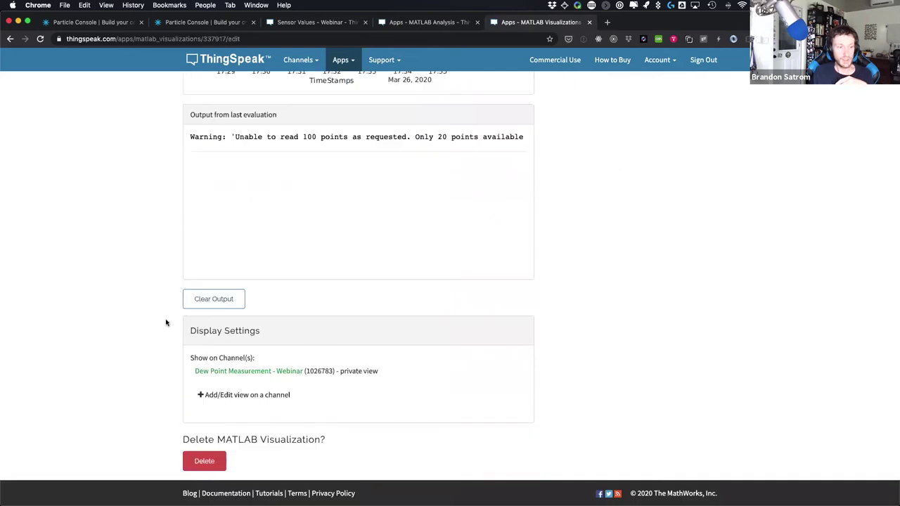
{"action": "scroll", "coordinate": [185, 339], "scroll_direction": "up", "scroll_amount": 10}
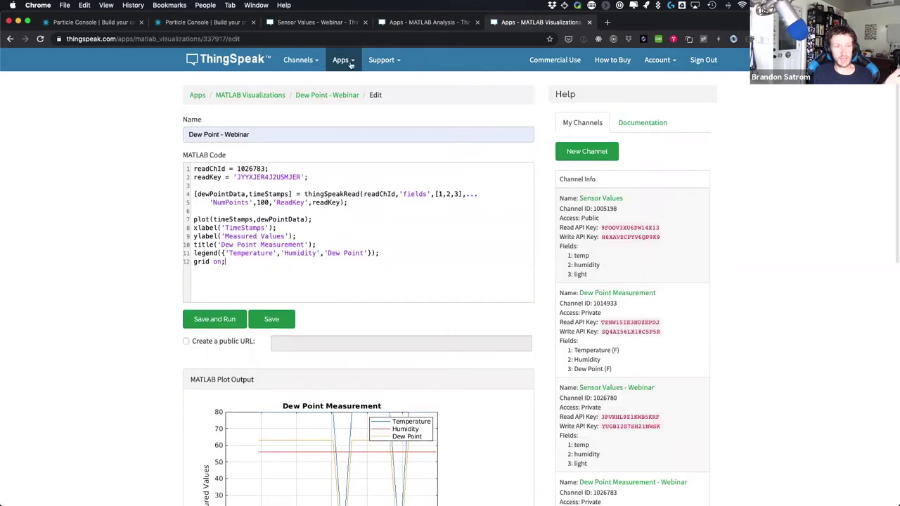
{"action": "left_click", "coordinate": [299, 60]}
{"action": "left_click", "coordinate": [310, 82]}
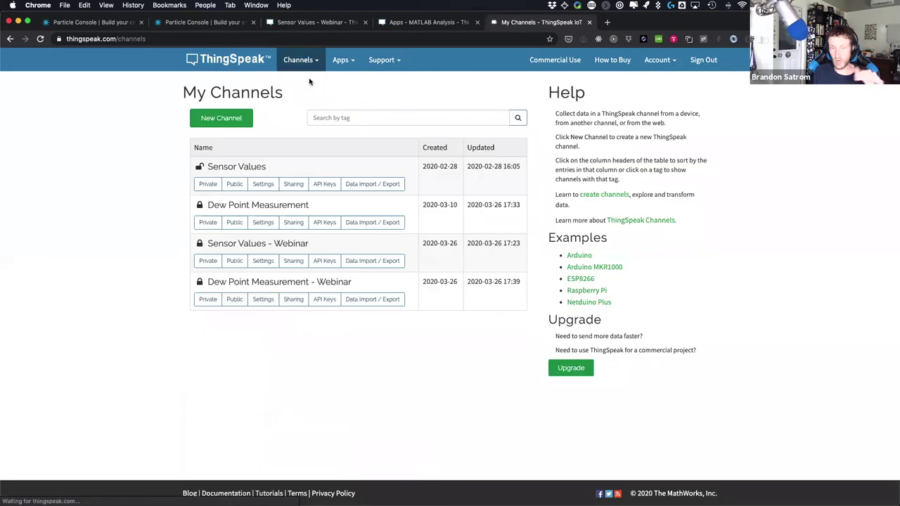
{"action": "left_click", "coordinate": [247, 285]}
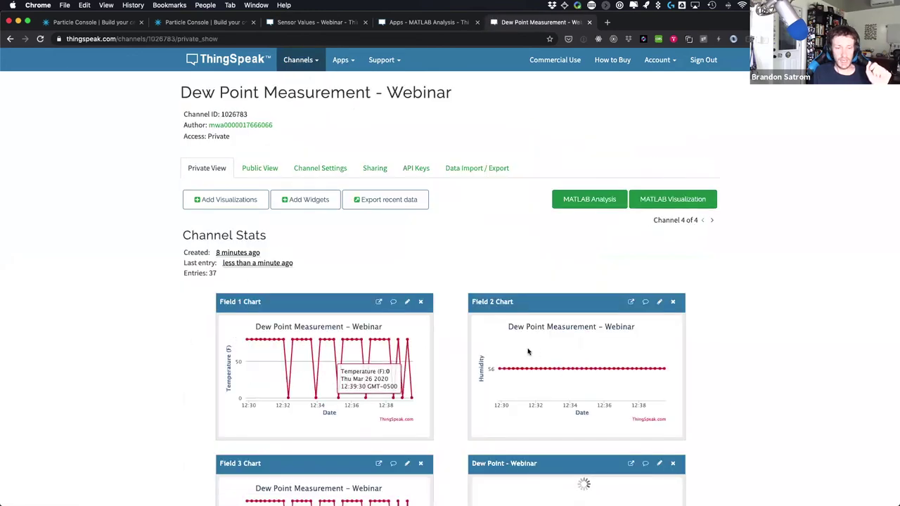
{"action": "scroll", "coordinate": [414, 316], "scroll_direction": "down", "scroll_amount": 5}
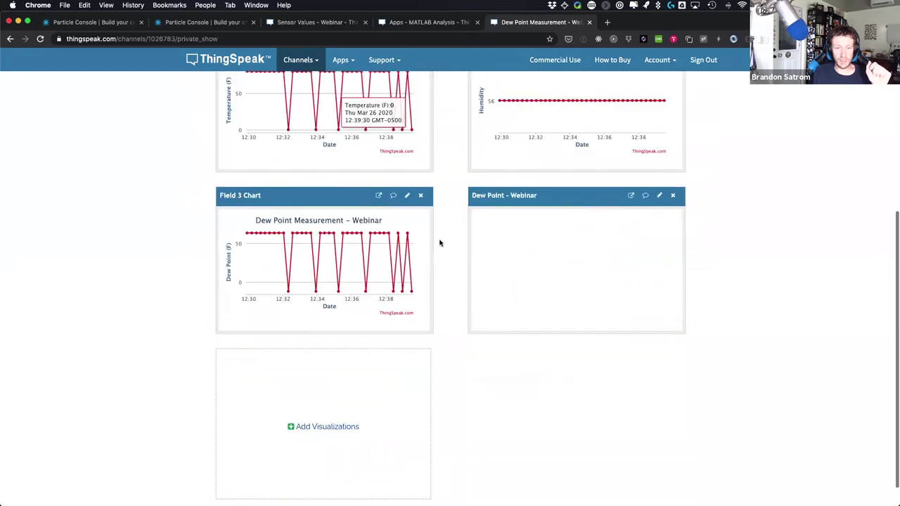
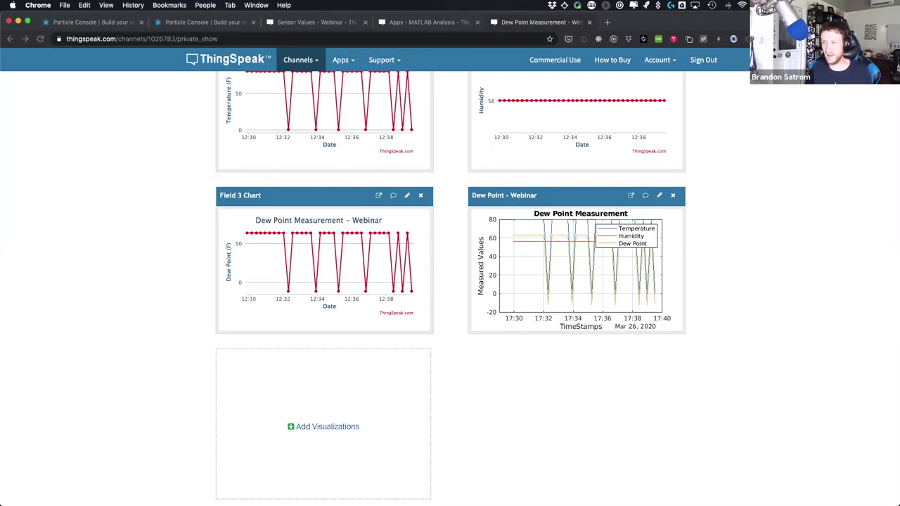
Switch to QuickTime Player and view the Particle board and sensors in a new movie recording preview, closing it without recording.
{"action": "key", "text": "ctrl+Up"}
{"action": "key", "text": "ctrl+Up"}
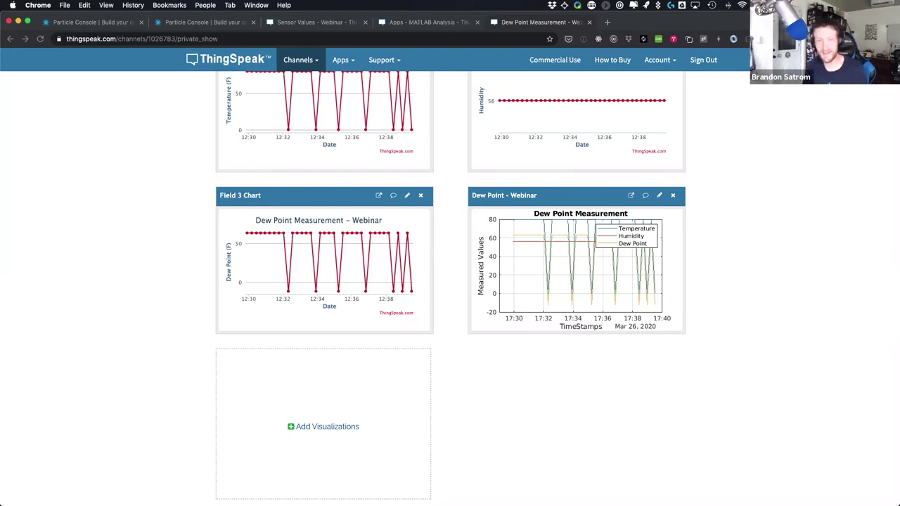
{"action": "left_click", "coordinate": [528, 486]}
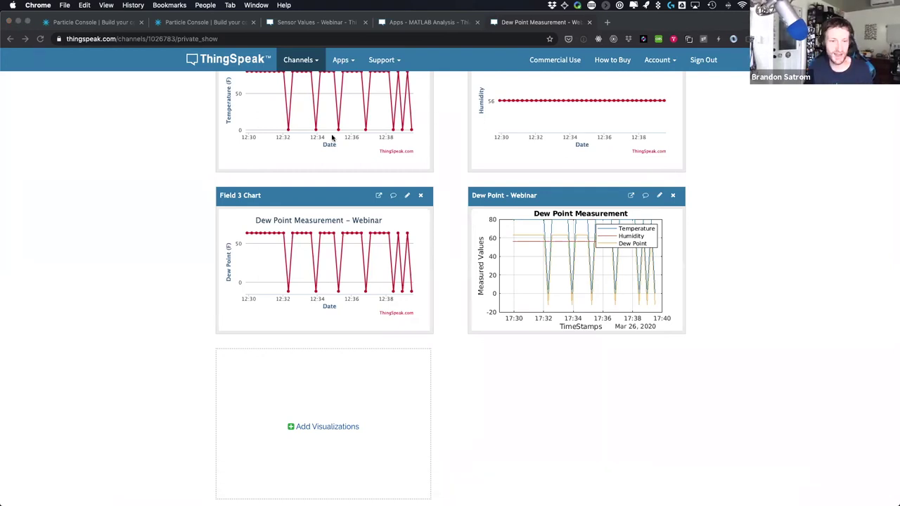
{"action": "left_click", "coordinate": [64, 4]}
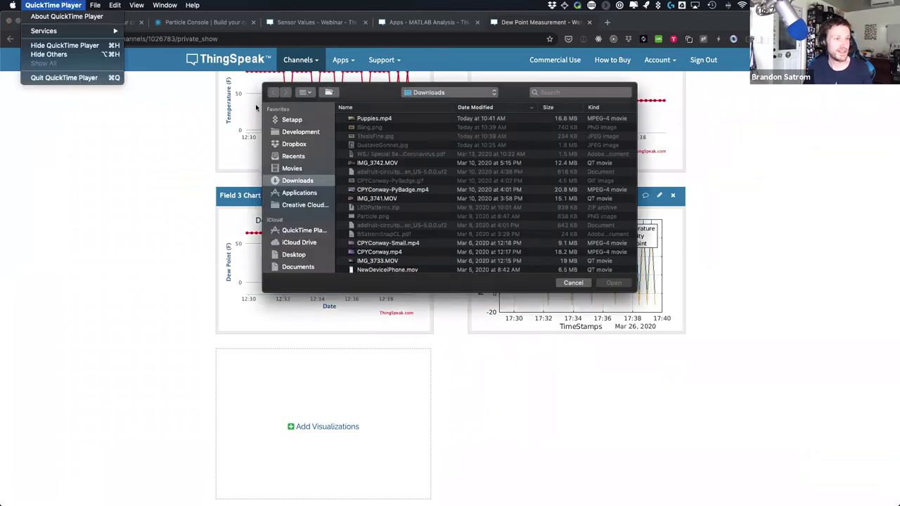
{"action": "left_click", "coordinate": [575, 285]}
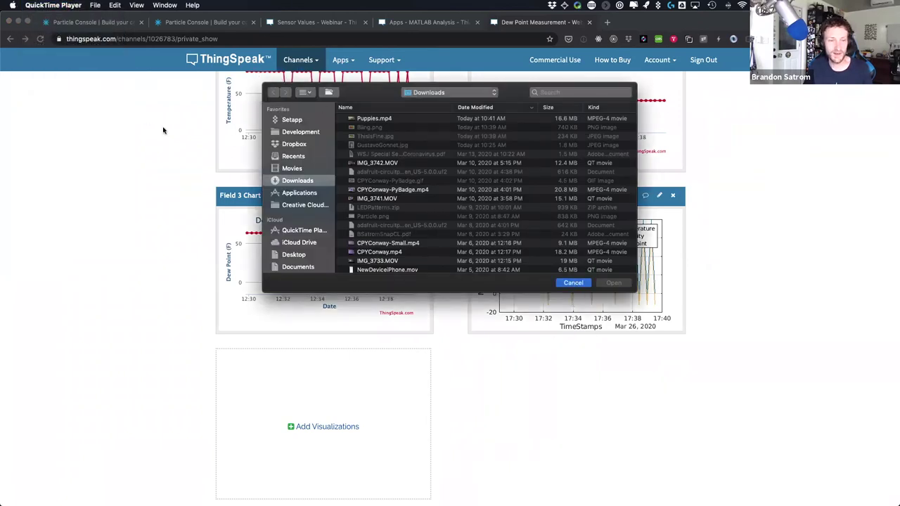
{"action": "left_click", "coordinate": [573, 282]}
{"action": "left_click", "coordinate": [95, 5]}
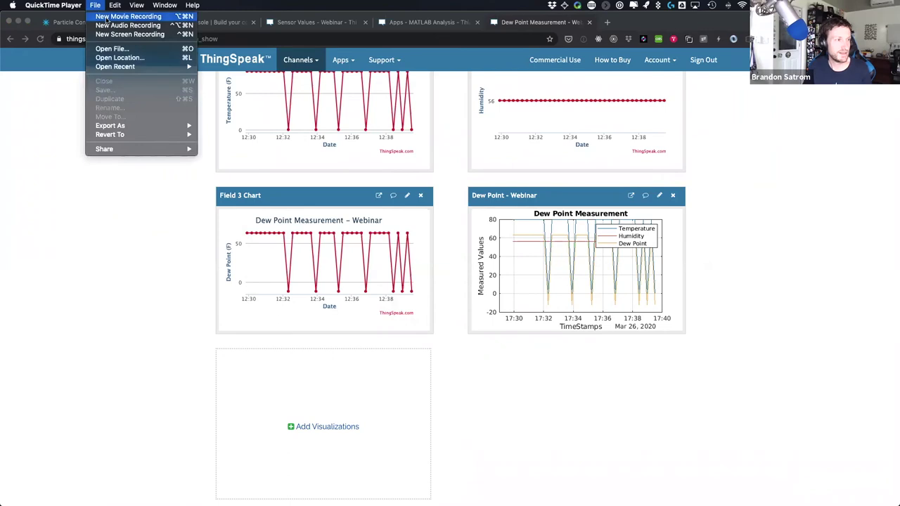
{"action": "left_click", "coordinate": [123, 15]}
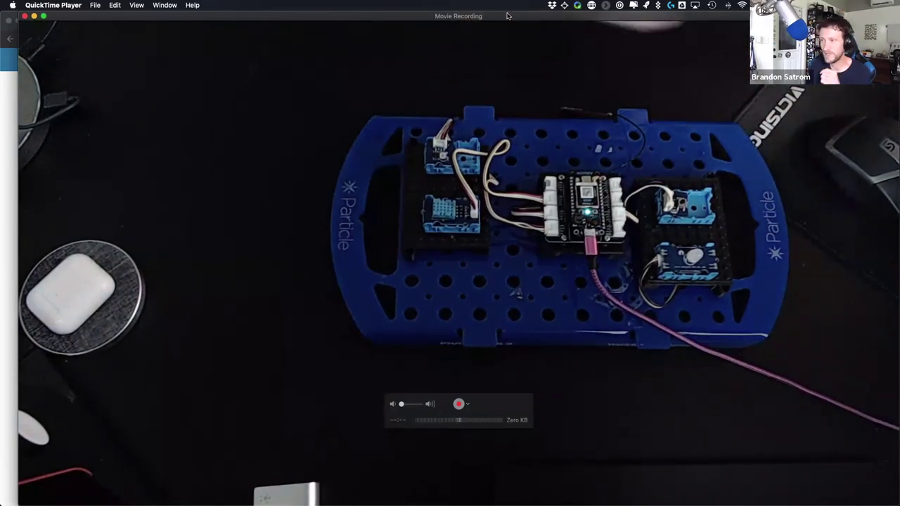
{"action": "left_click", "coordinate": [25, 16]}
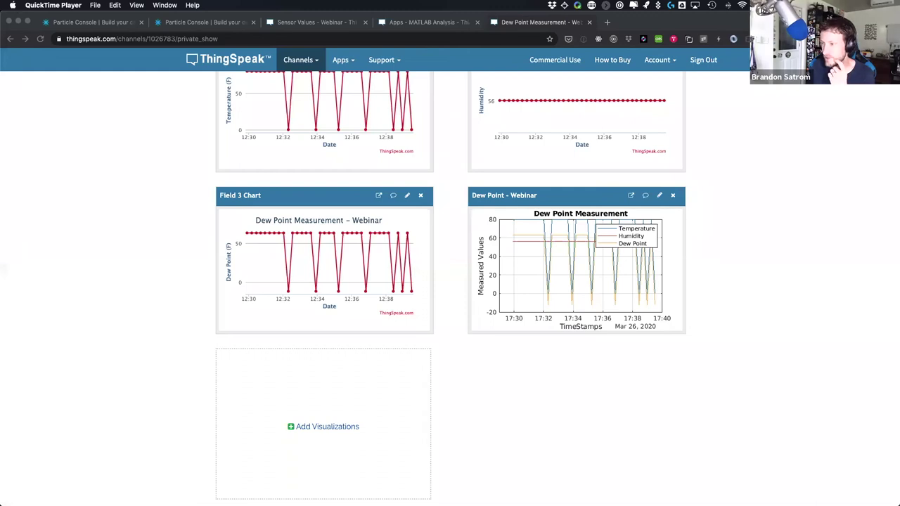